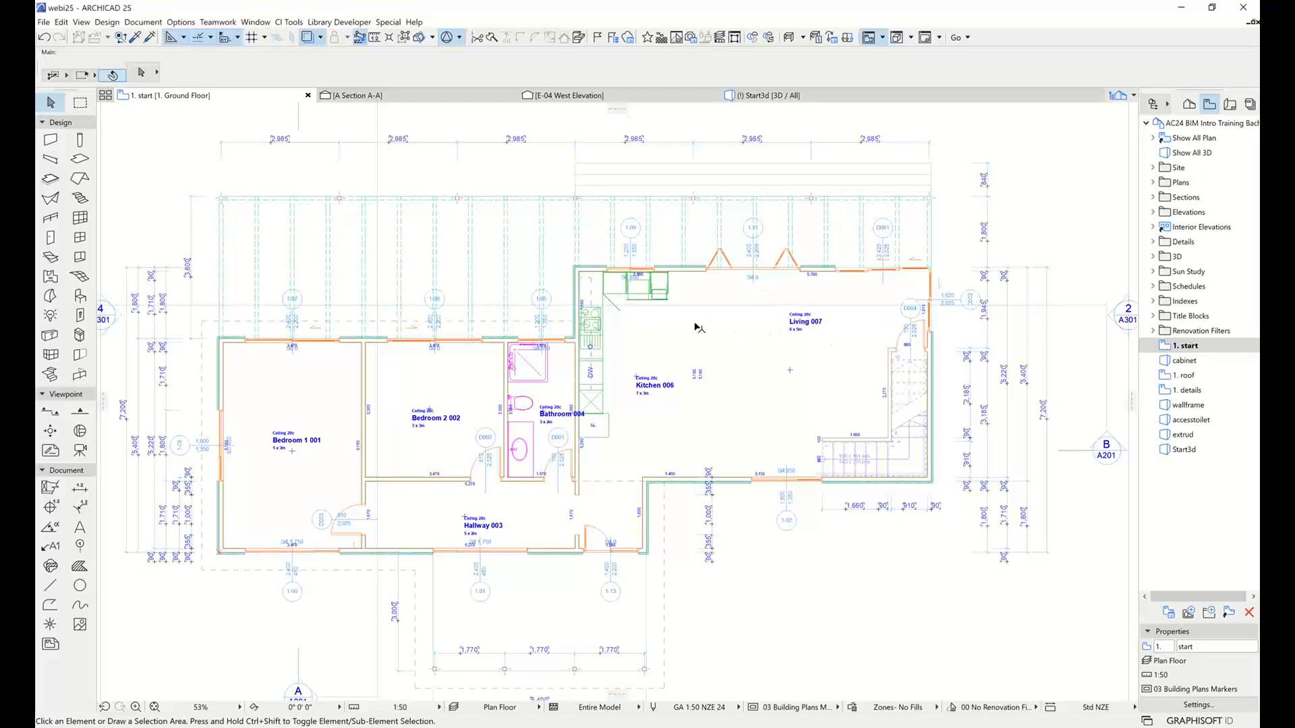
Open the Start3d 3D view and examine the house from several sides, including the lower roof covering
middle_click_drag(834, 351, 479, 335)
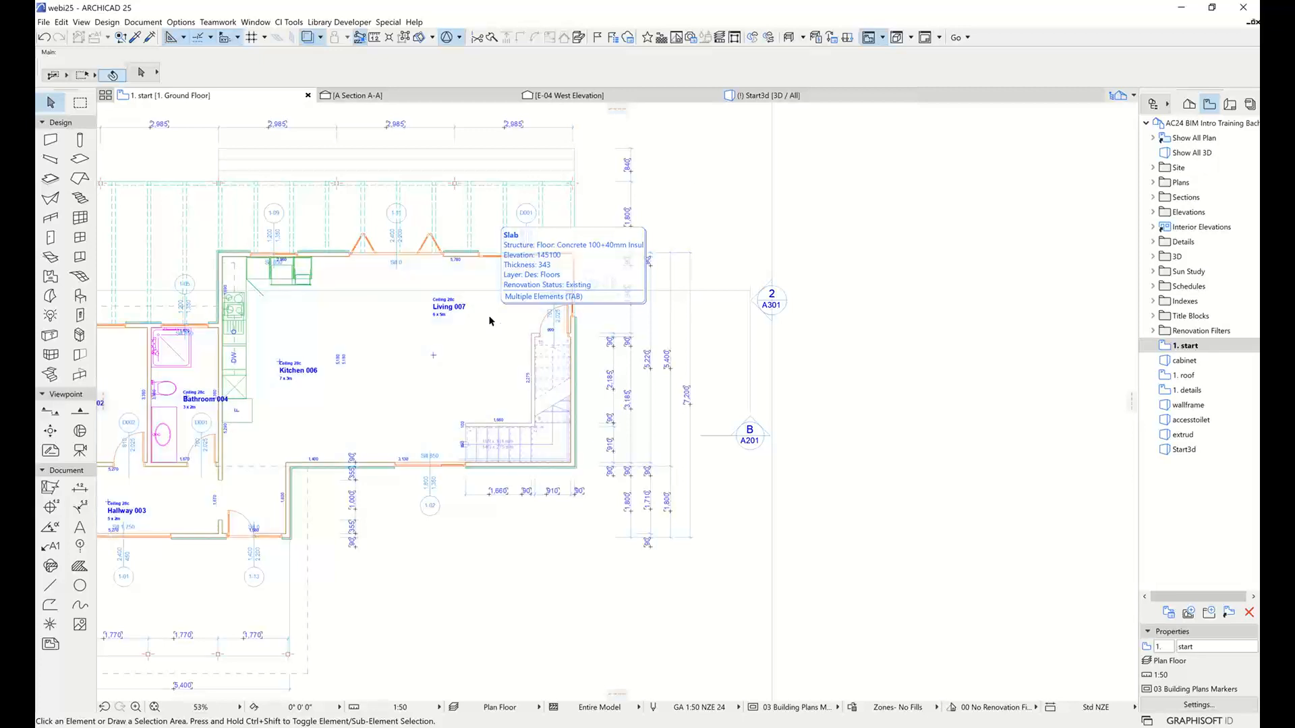
left_click(774, 97)
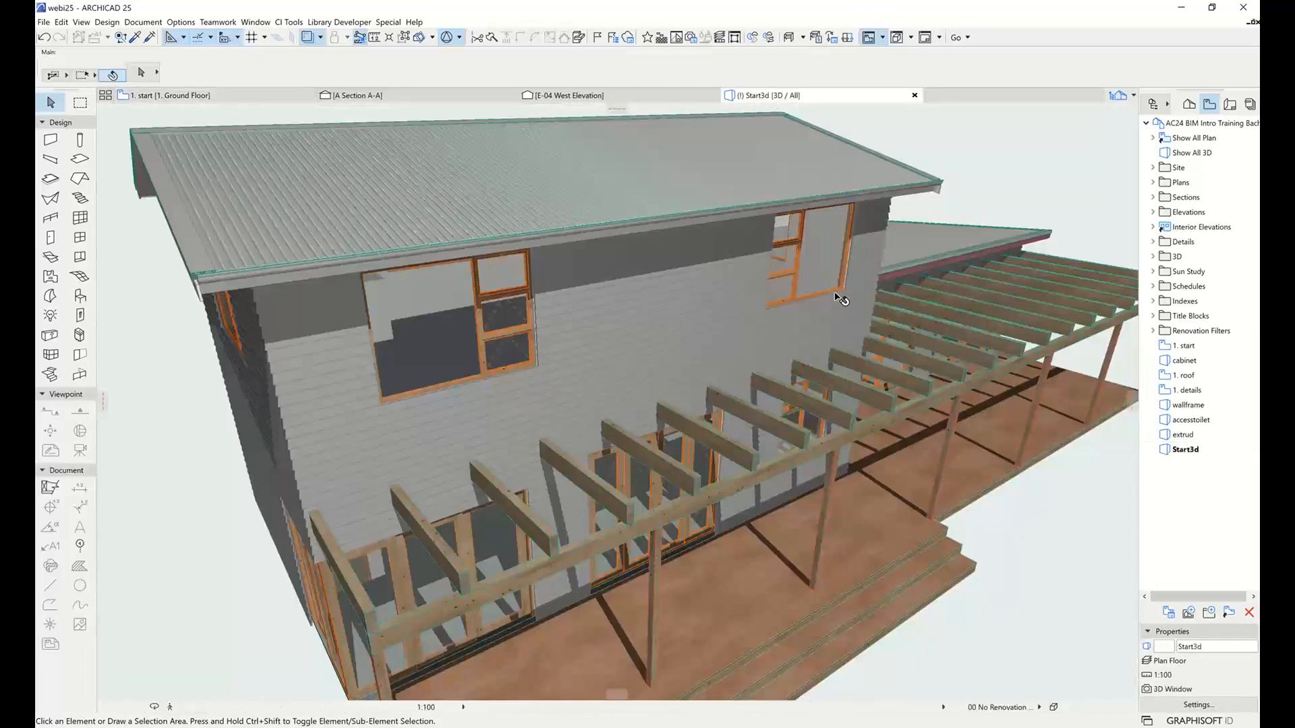
middle_click_drag(858, 299, 727, 309)
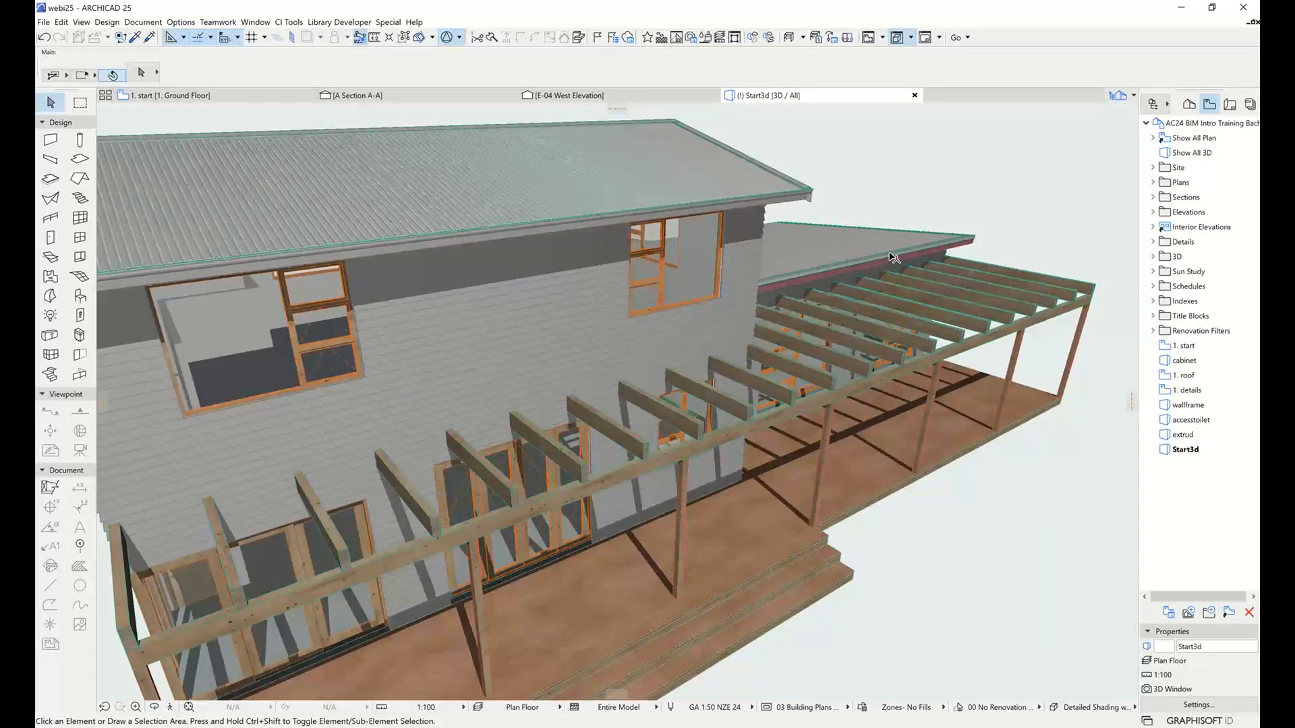
middle_click_drag(621, 292, 606, 311, "shift")
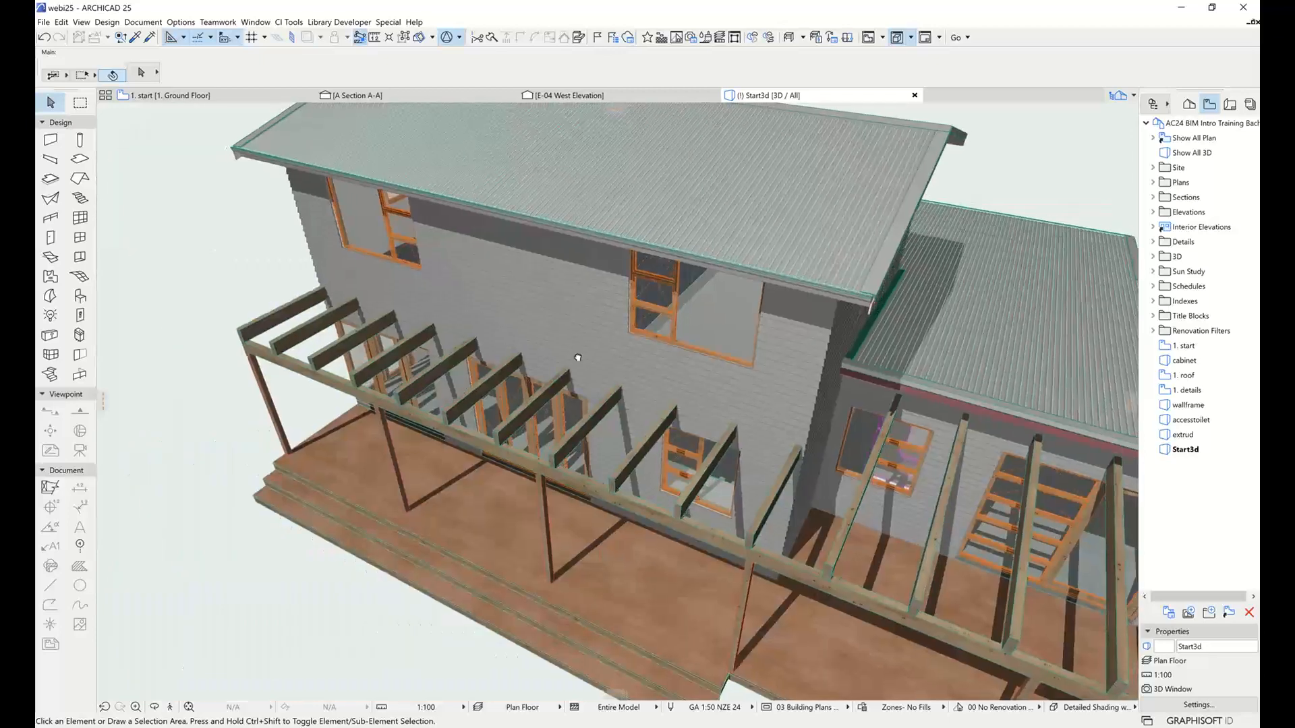
middle_click_drag(578, 359, 777, 445, "shift")
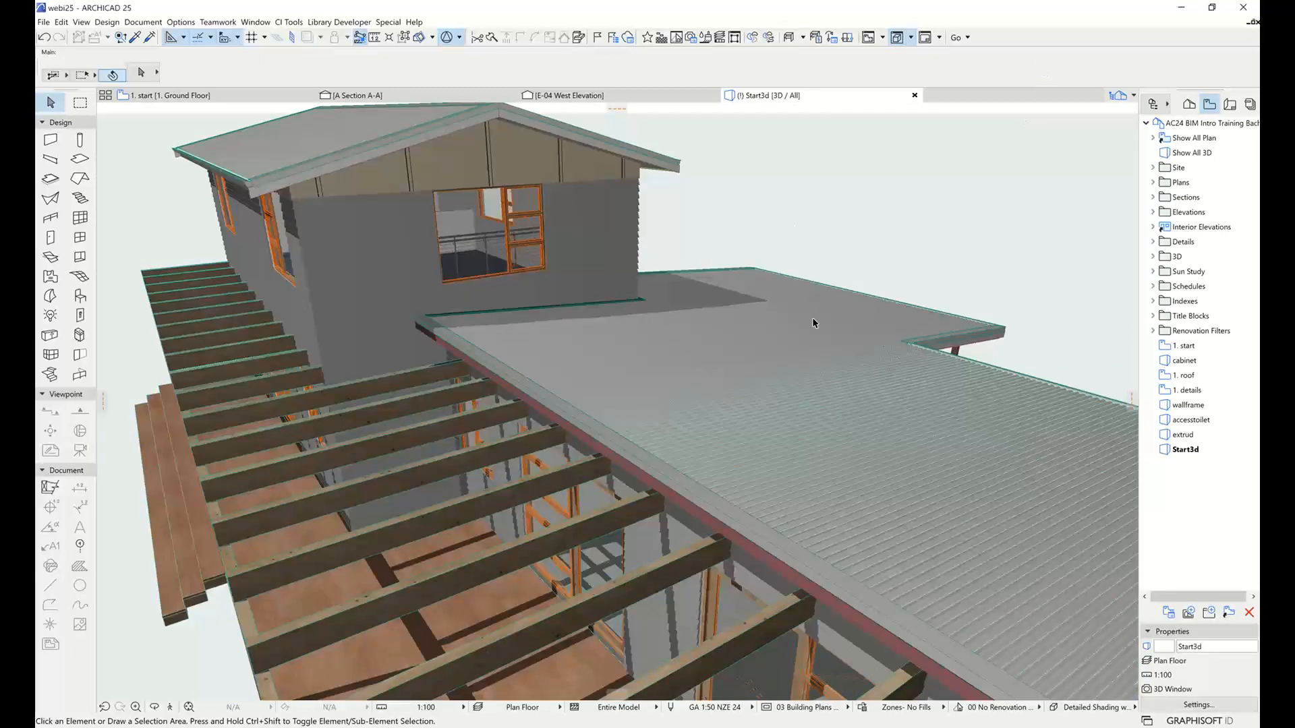
middle_click_drag(814, 321, 722, 347, "shift")
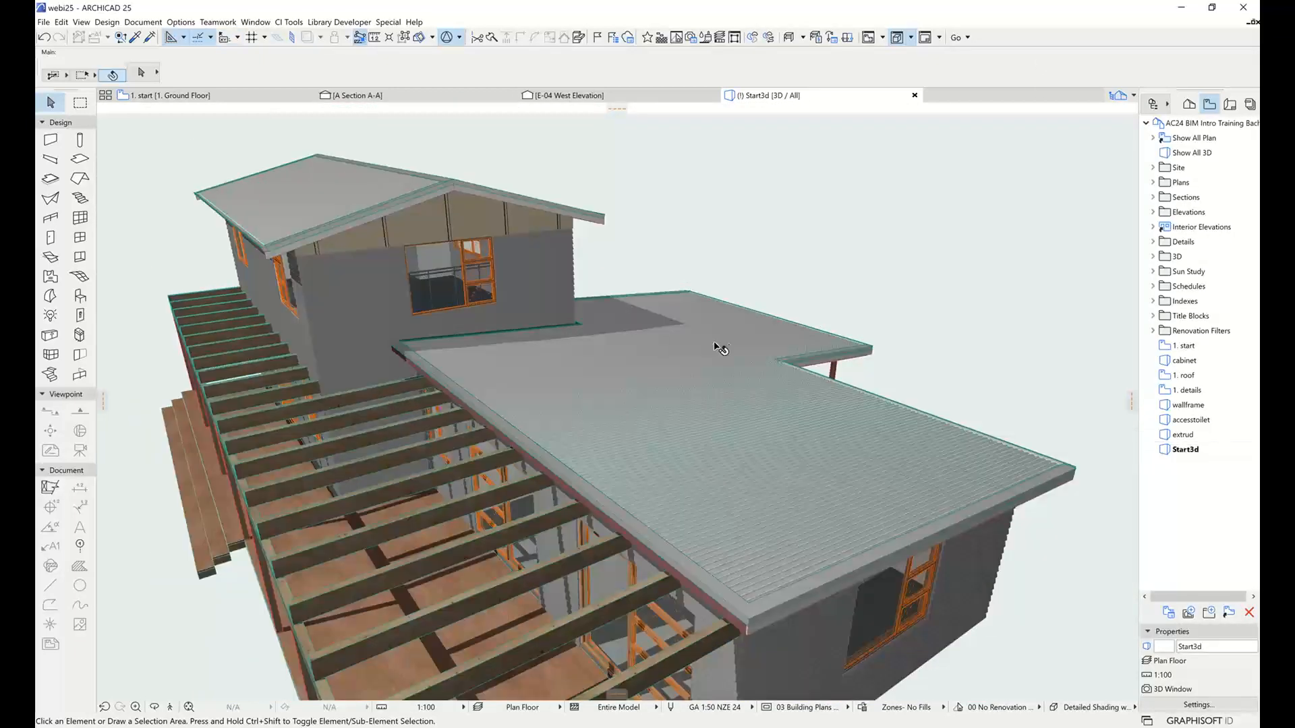
left_click(731, 346)
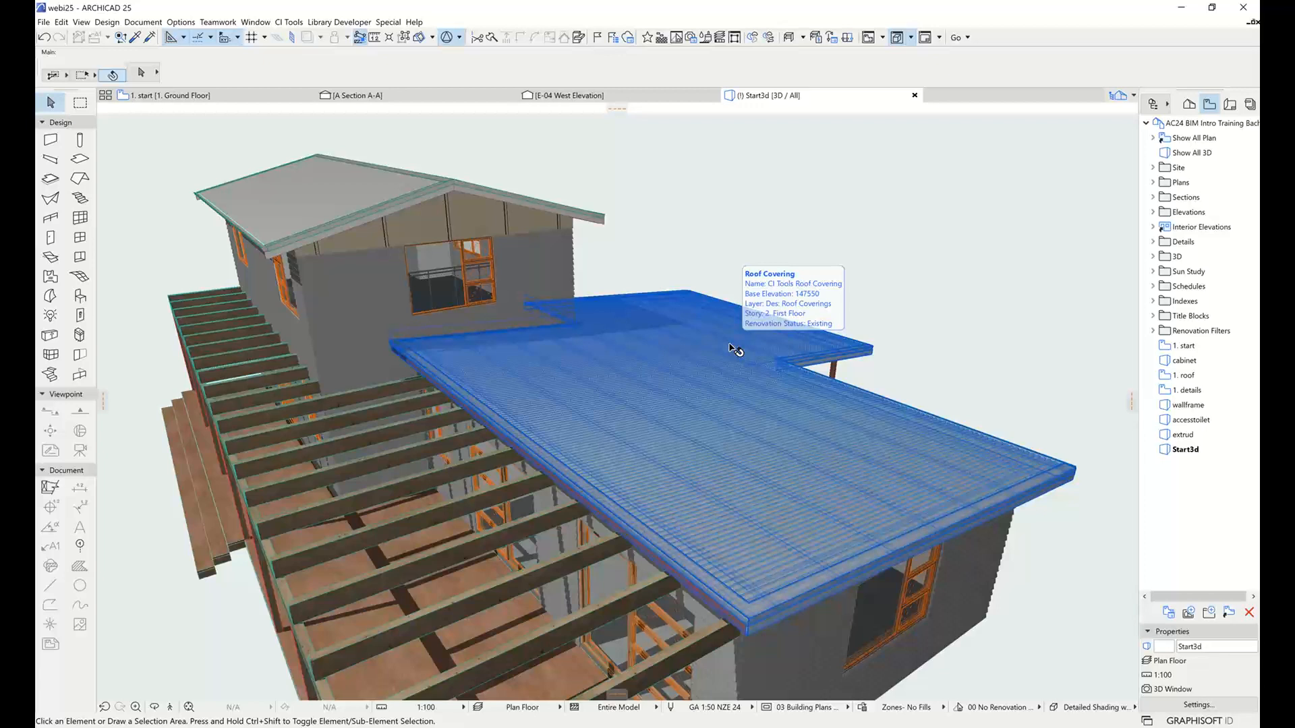
left_click(865, 264)
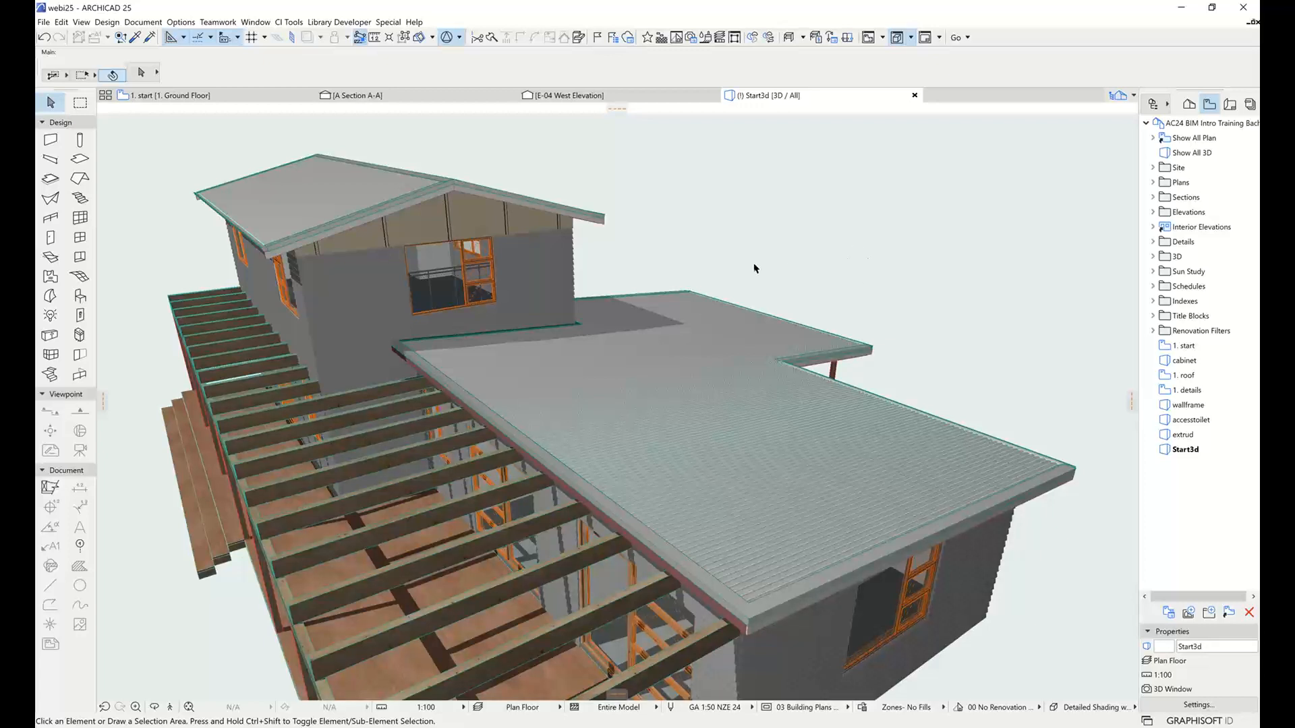
Examine the lower roof surface and the ridge and gable end of the upper roof up close
scroll(687, 343, "up", 2)
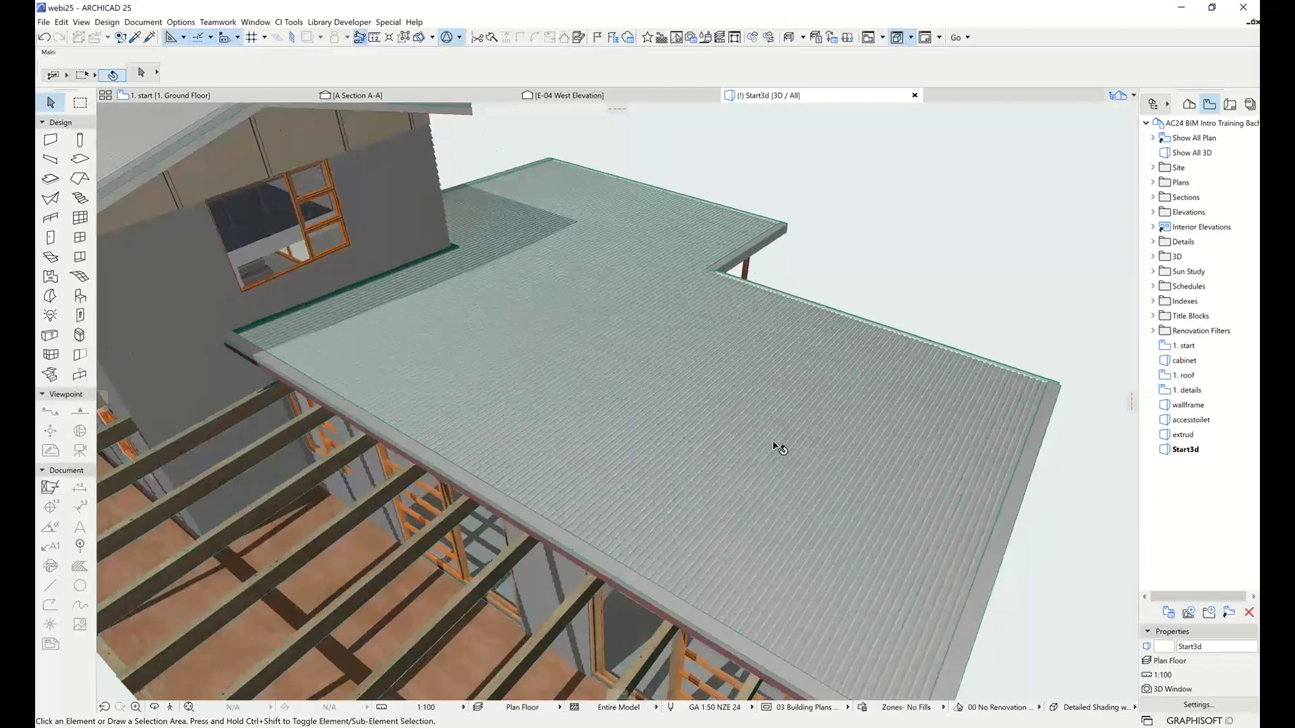
left_click_drag(830, 468, 630, 335)
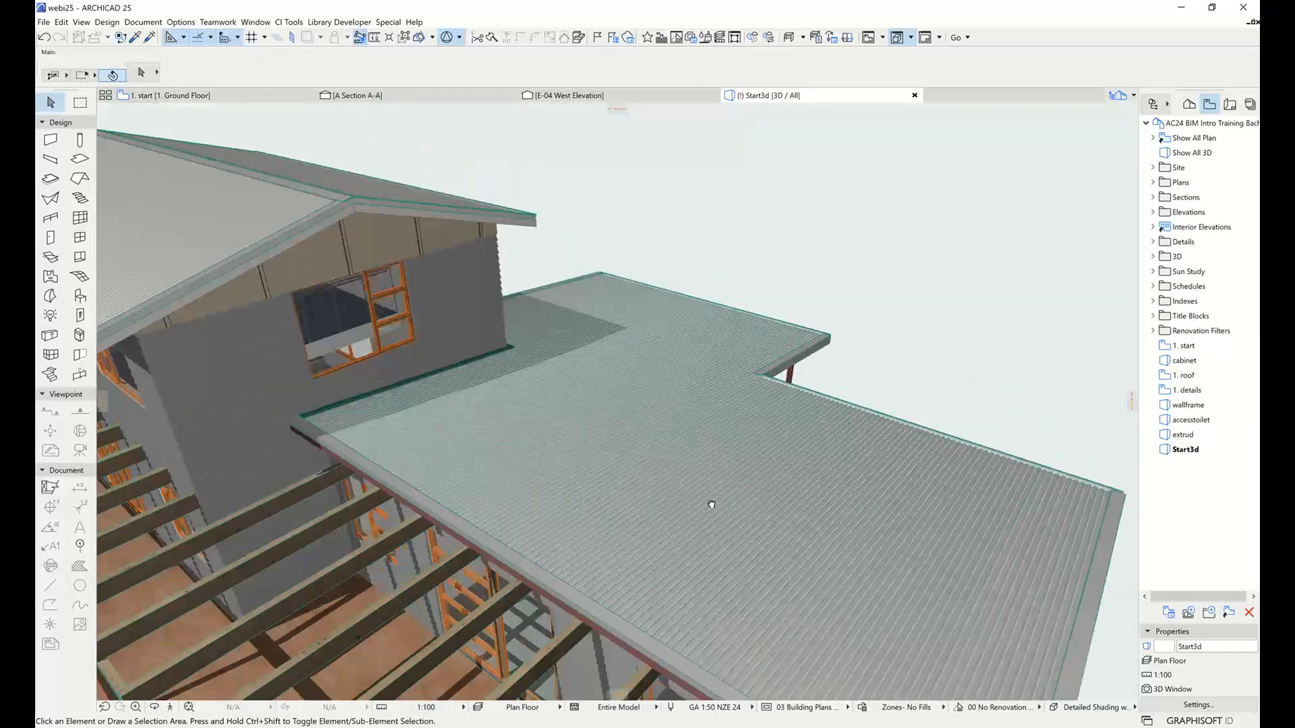
middle_click_drag(712, 504, 713, 498)
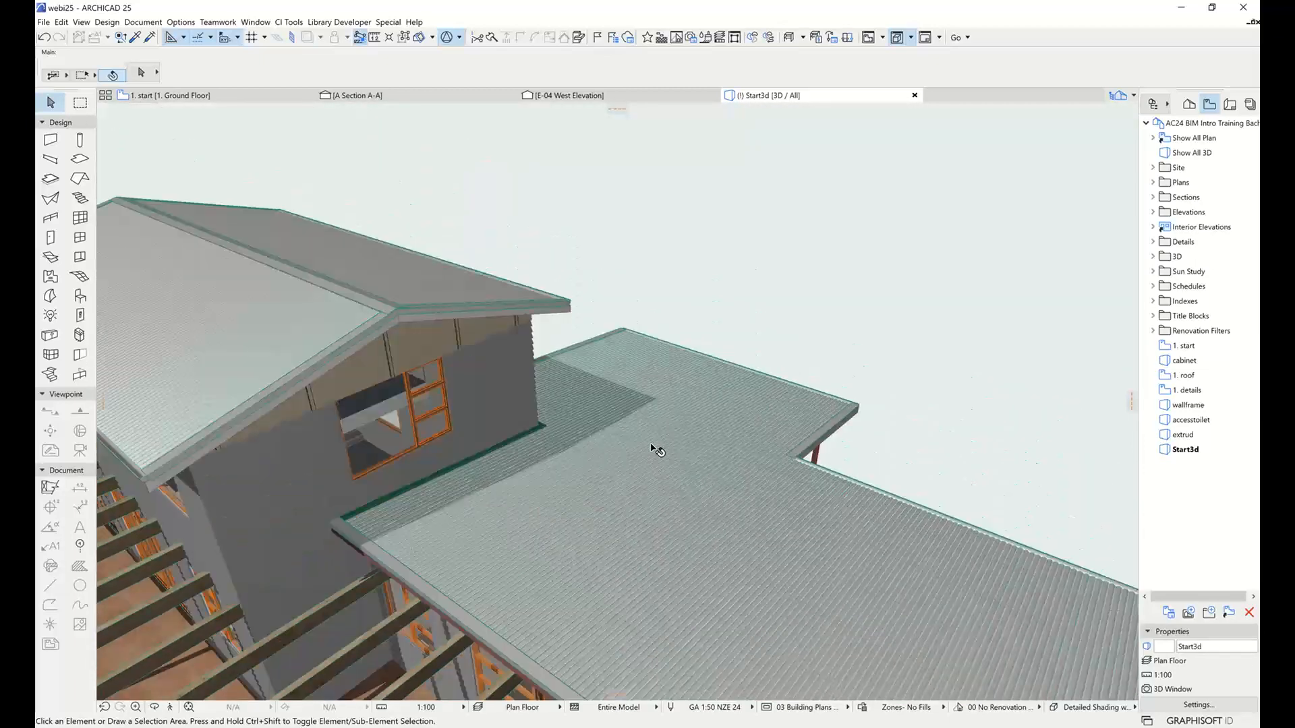
scroll(348, 286, "up", 1)
scroll(349, 288, "up", 2)
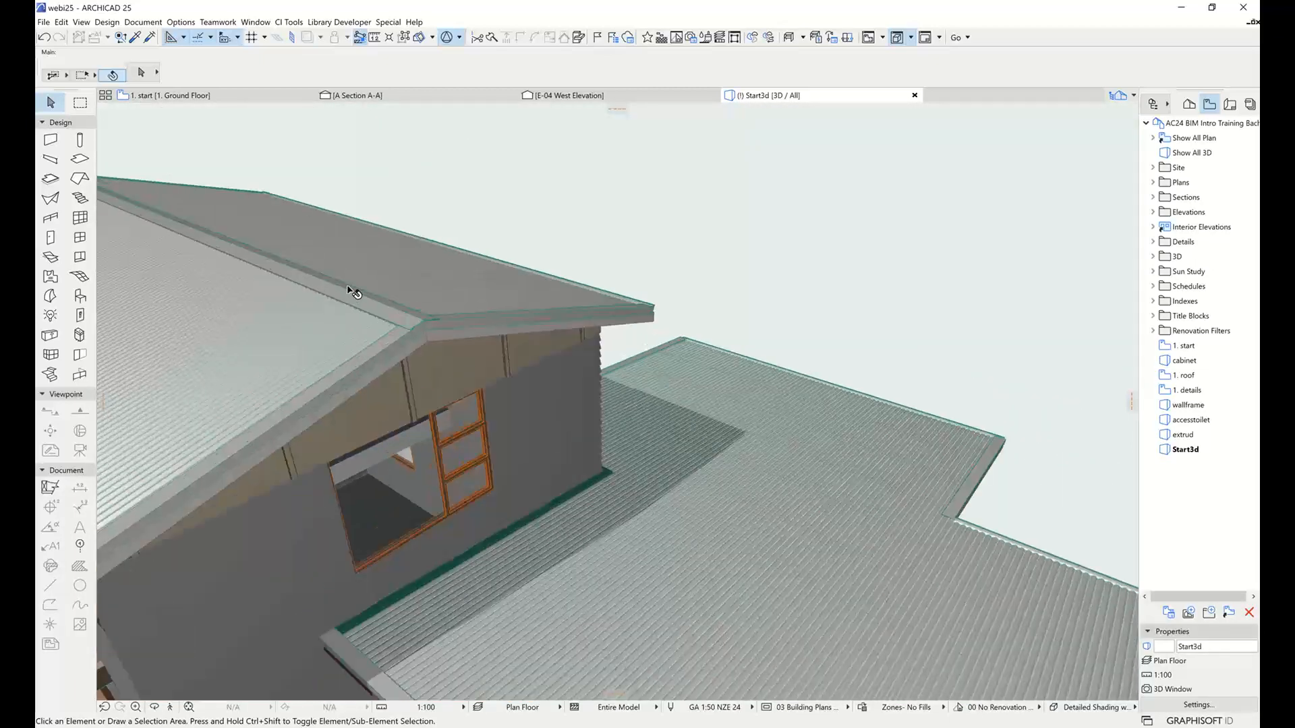
middle_click_drag(414, 352, 615, 423, "shift")
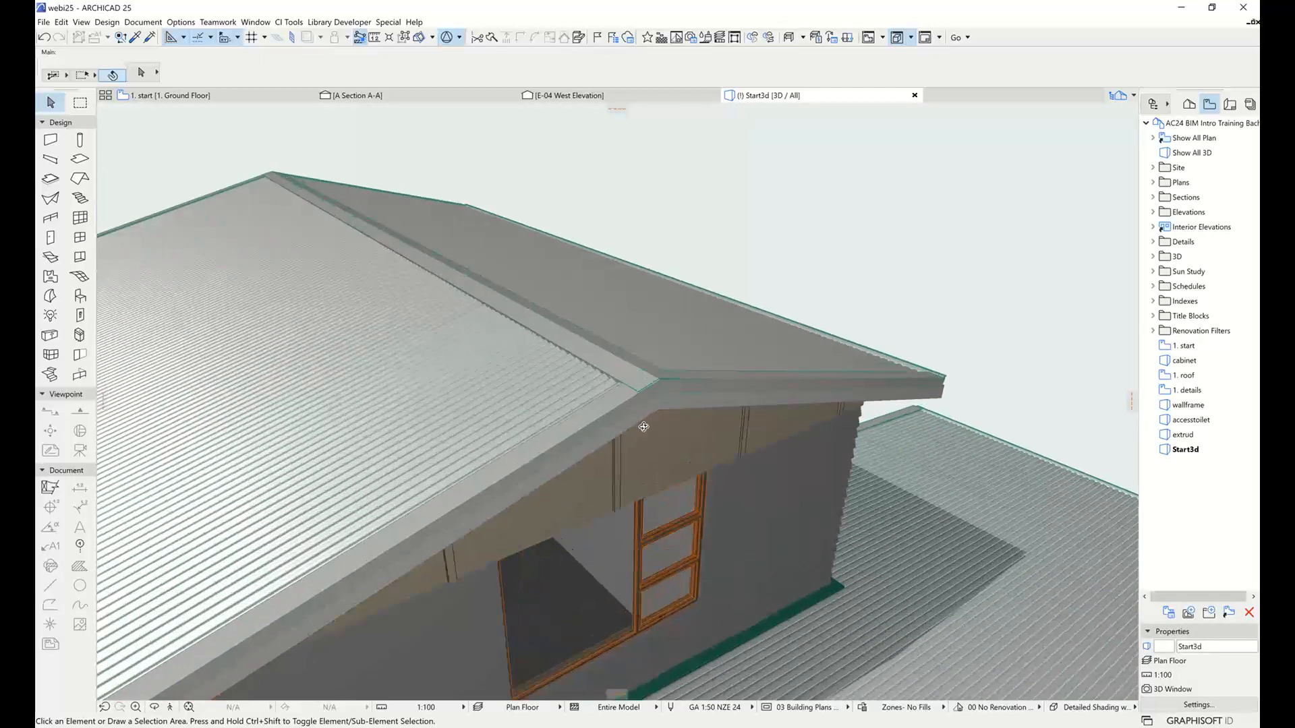
middle_click_drag(640, 423, 577, 408, "shift")
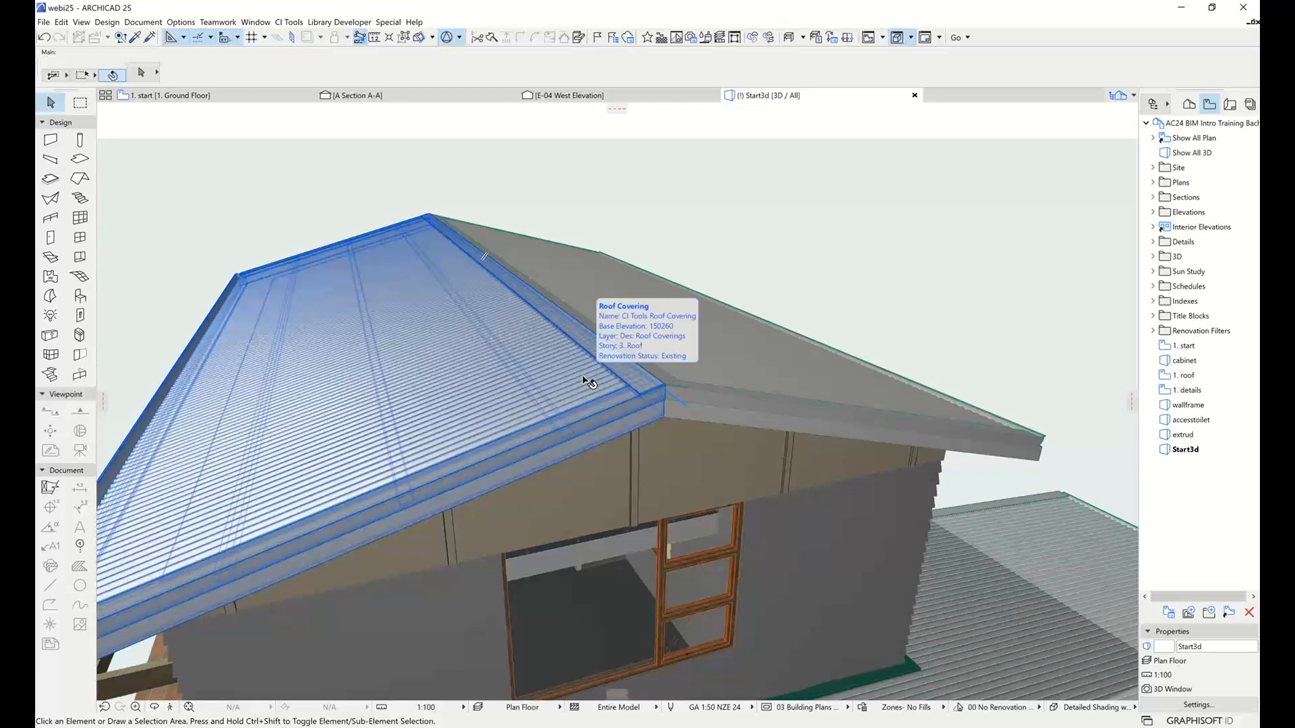
Open the Configuration settings of the upper roof covering on the deck side of the ridge and review the roof type options
left_click(540, 360)
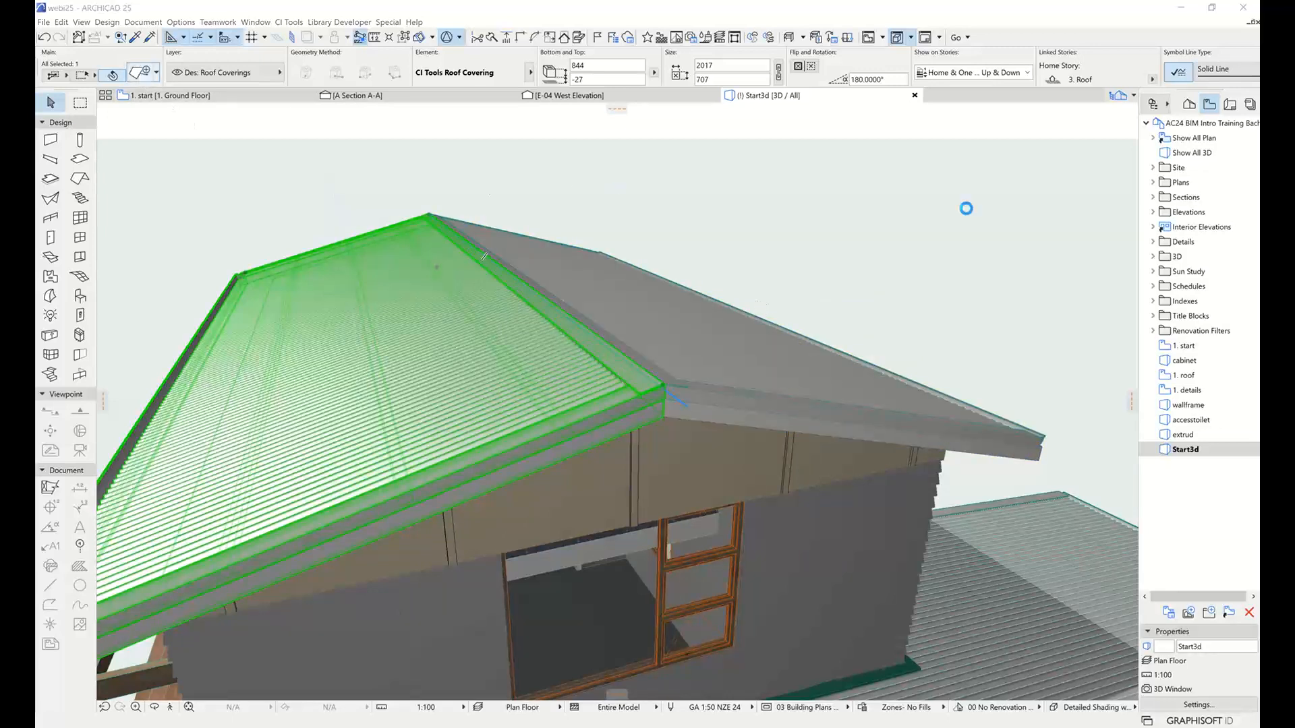
key("ctrl+t")
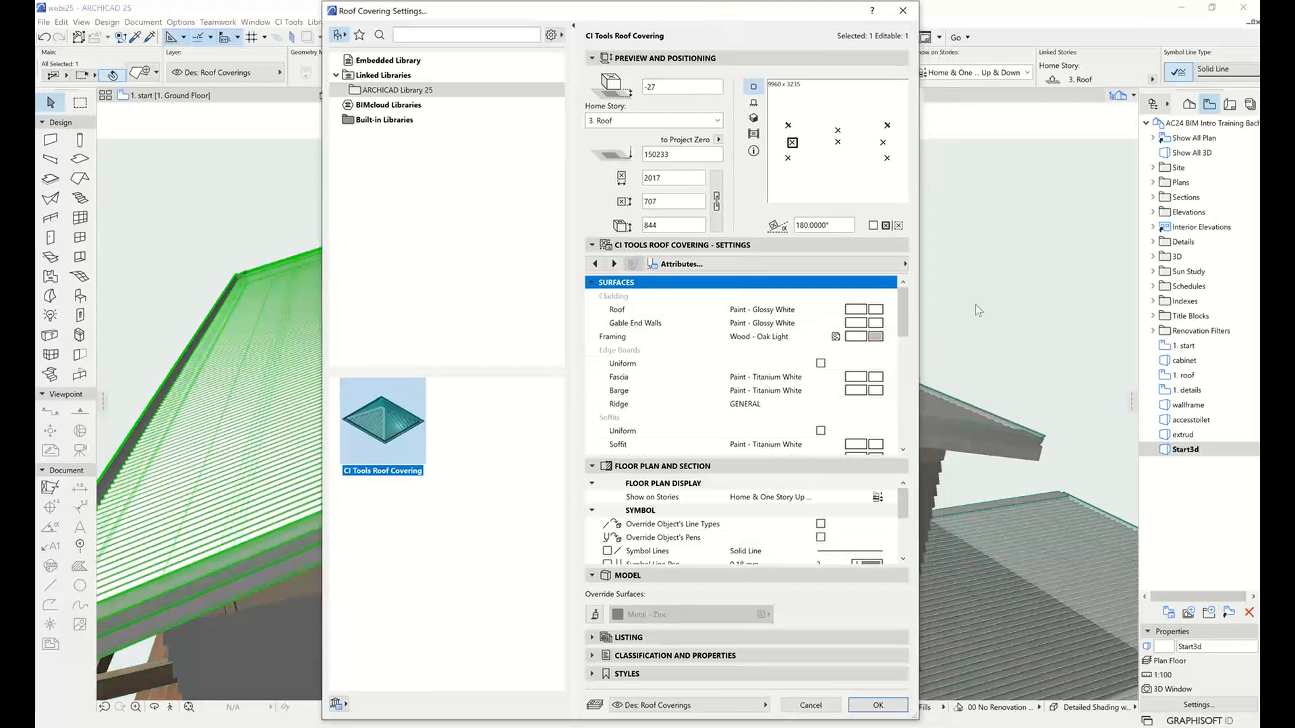
left_click(756, 267)
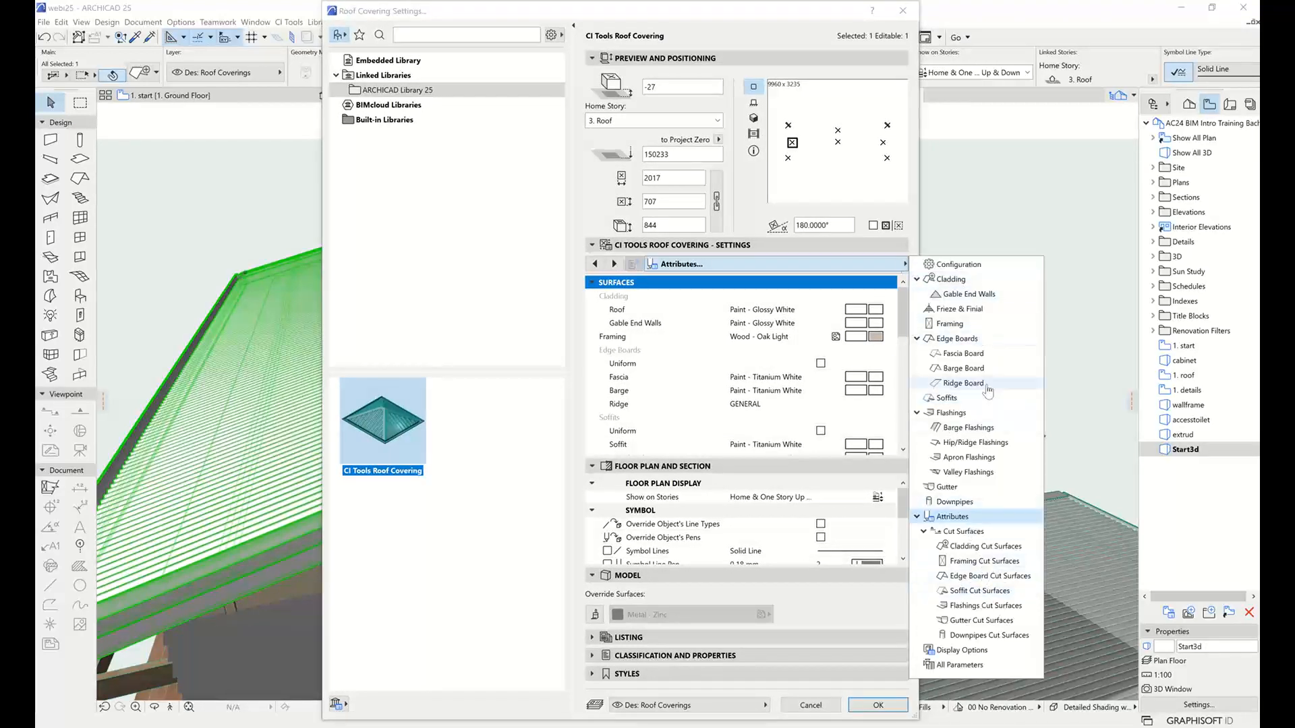
left_click(976, 267)
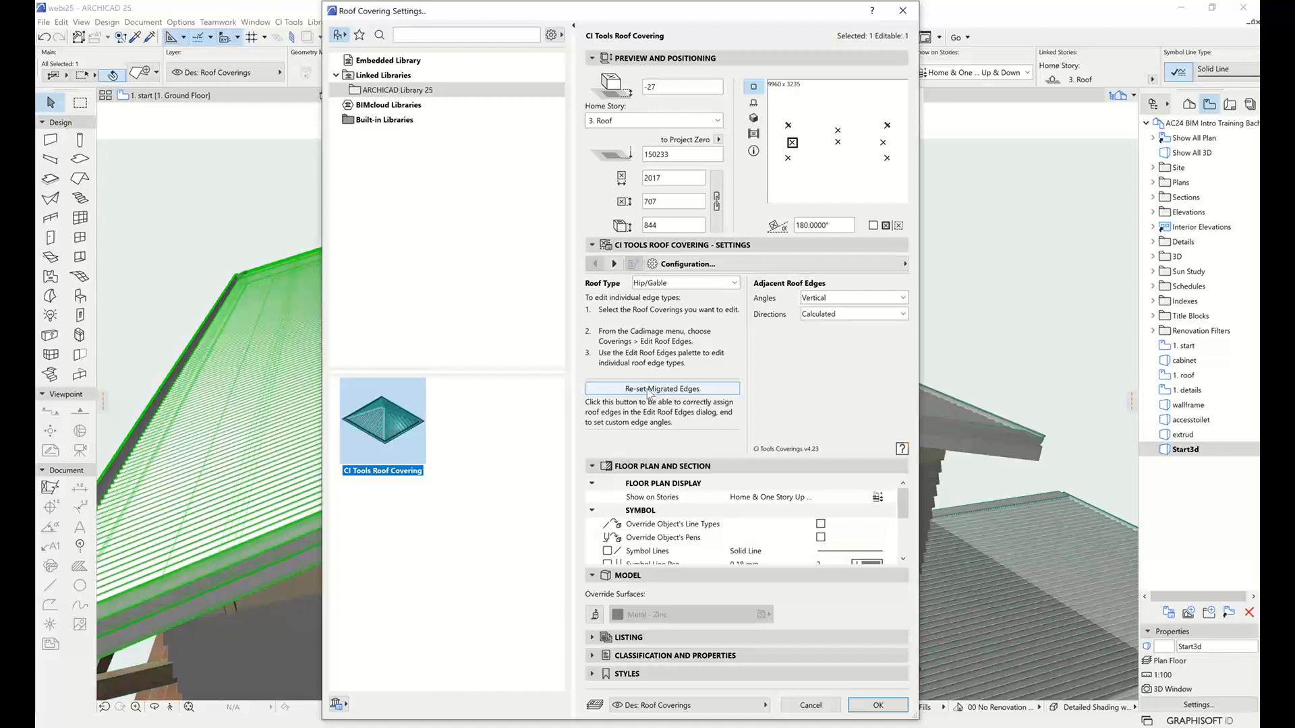
left_click(680, 283)
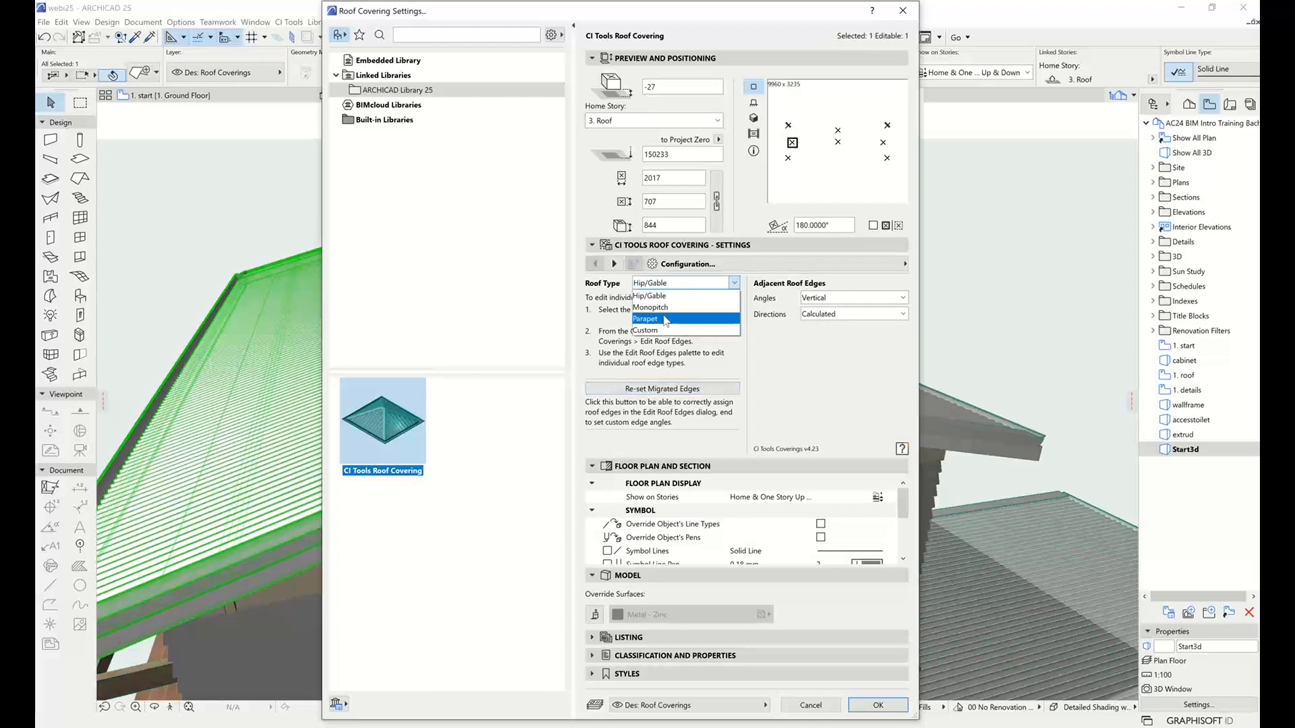
left_click(789, 365)
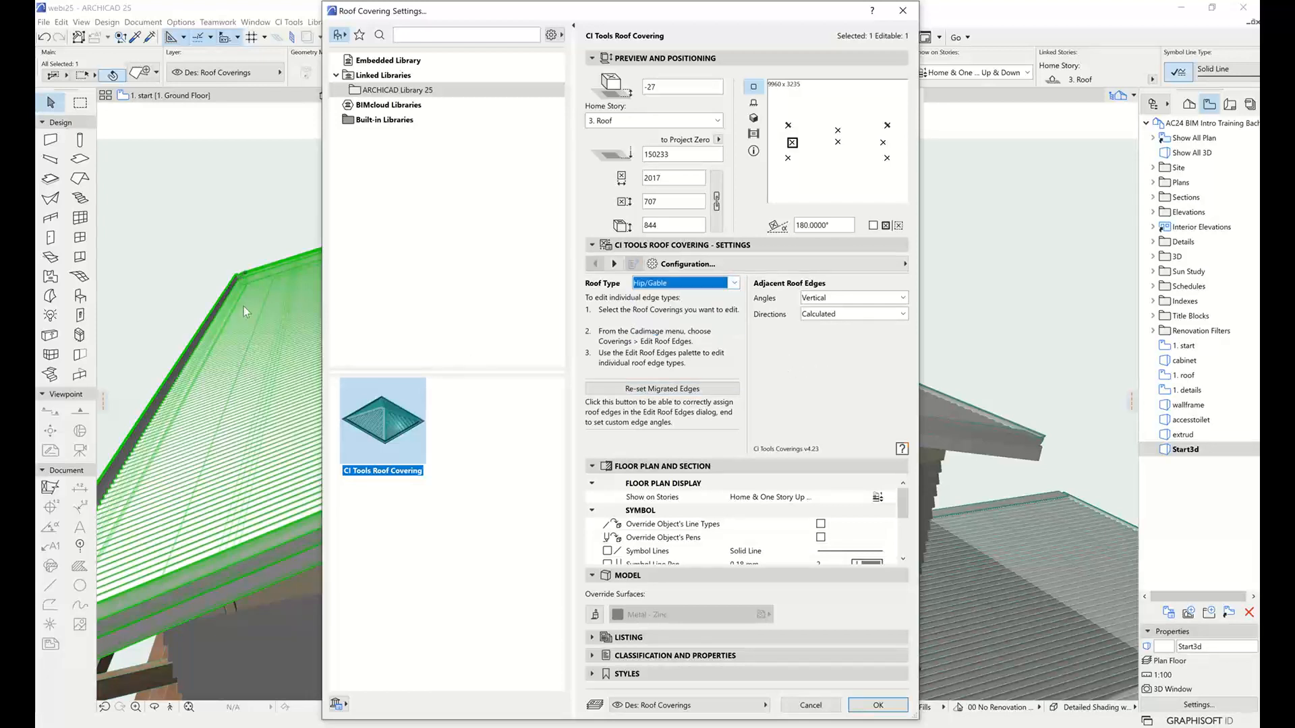
Try the Monopitch roof type with re-set migrated edges on this roof covering, discard the changes and deselect it
left_click(666, 284)
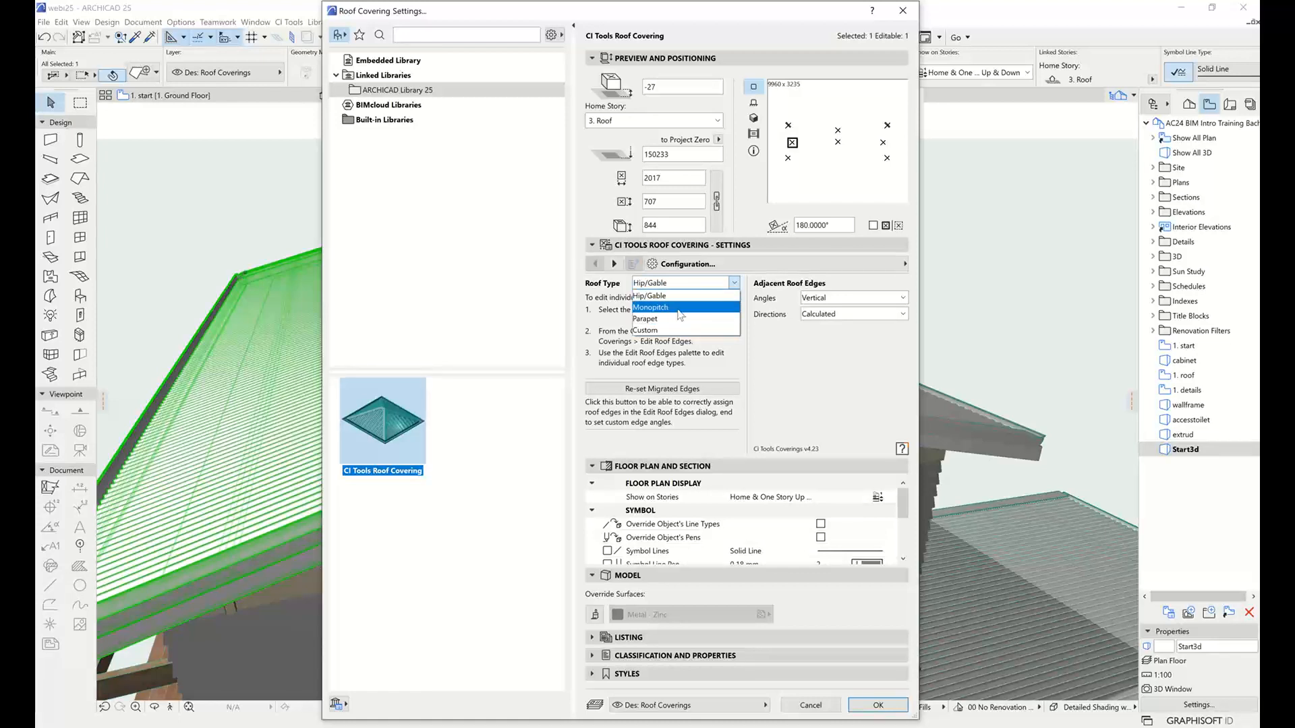
left_click(667, 308)
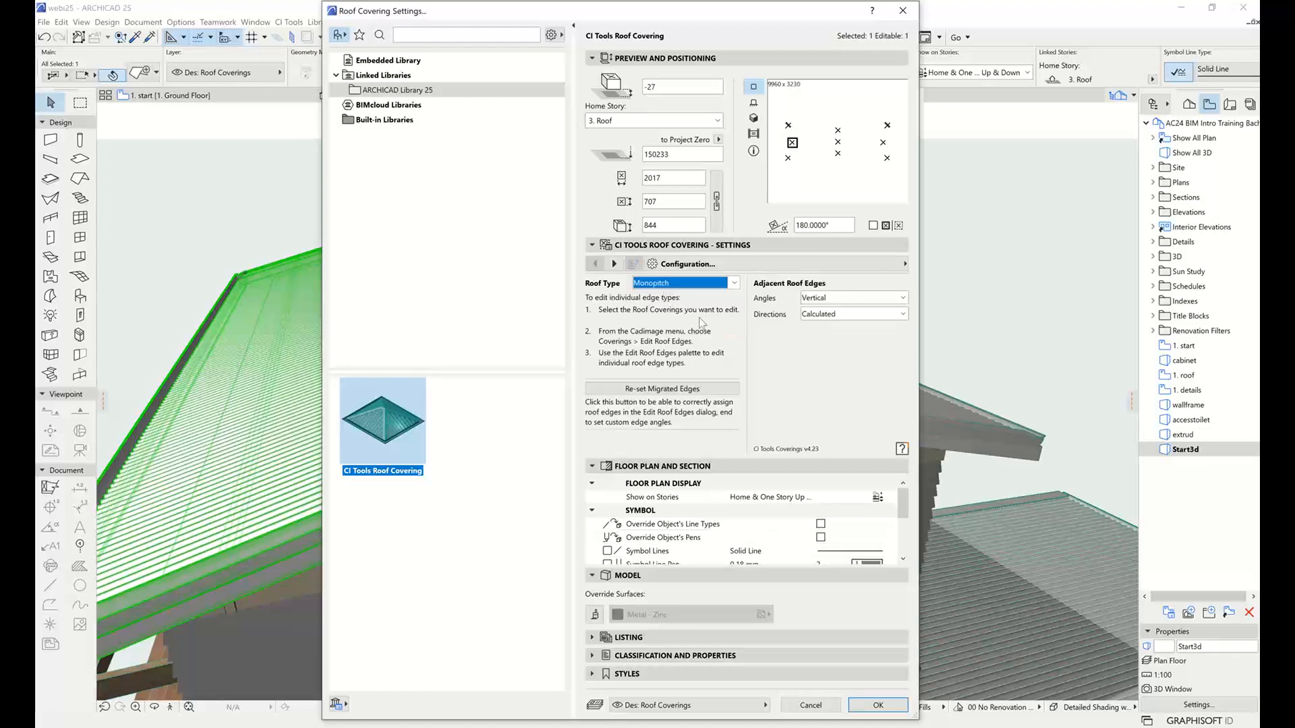
left_click(643, 389)
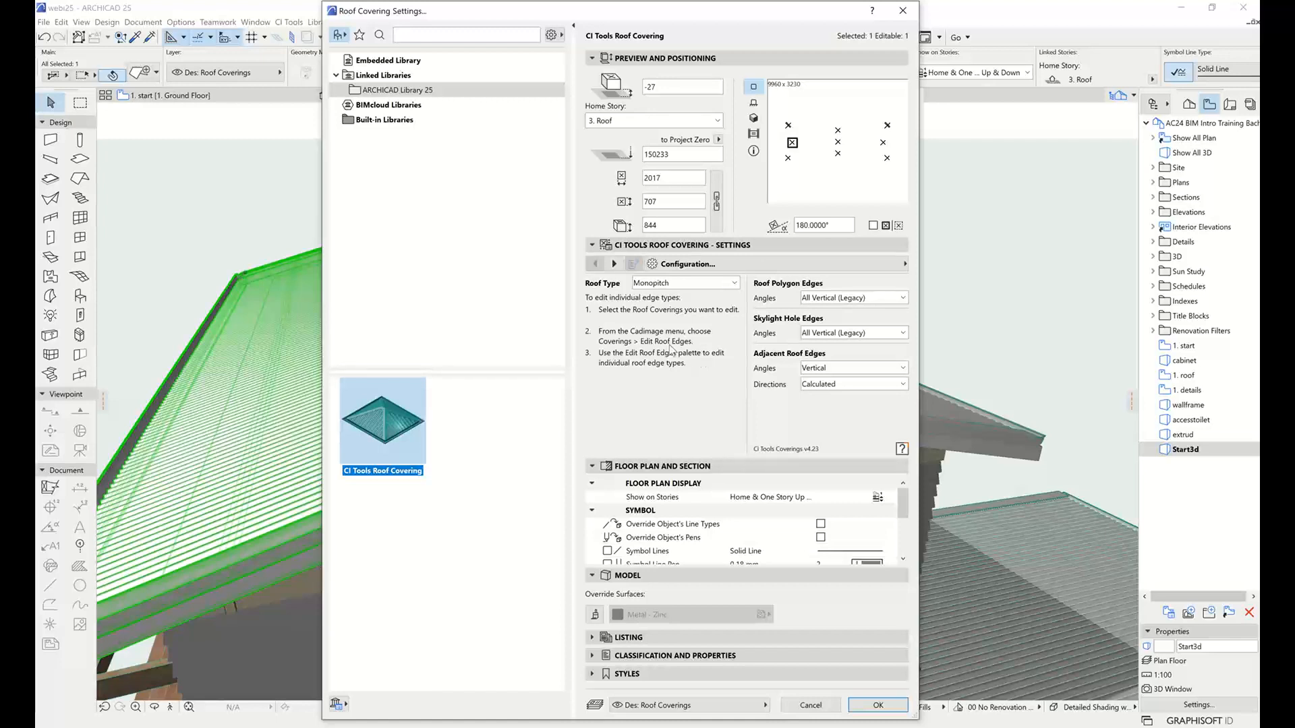
left_click(811, 706)
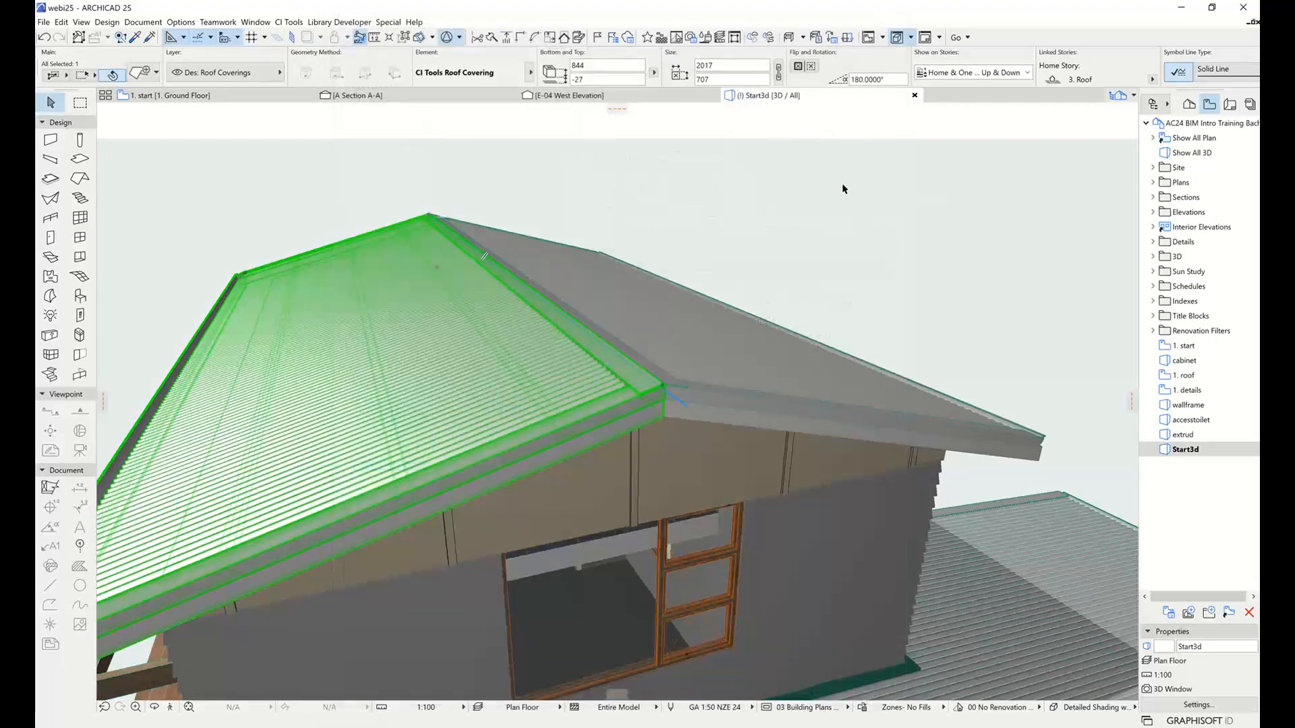
left_click(833, 210)
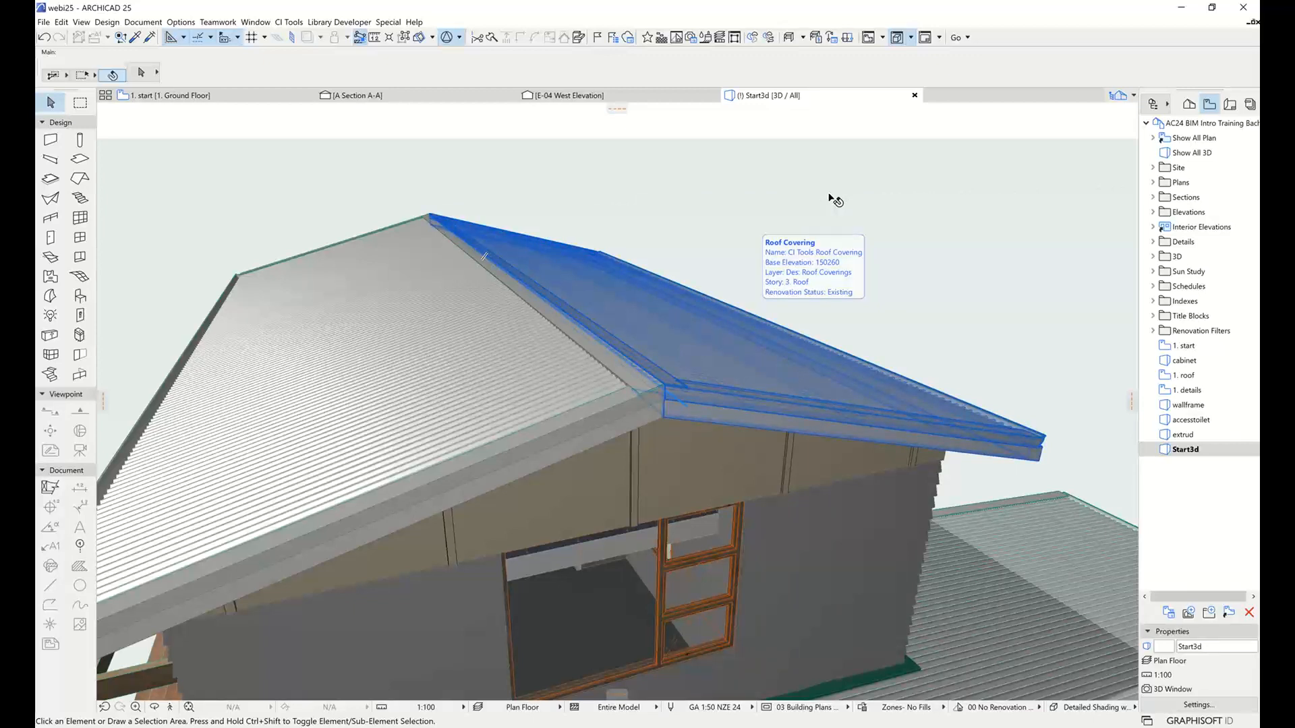
Try re-setting the migrated edges of the upper roof covering on the opposite side of the ridge, and discard the changes
left_click(744, 320)
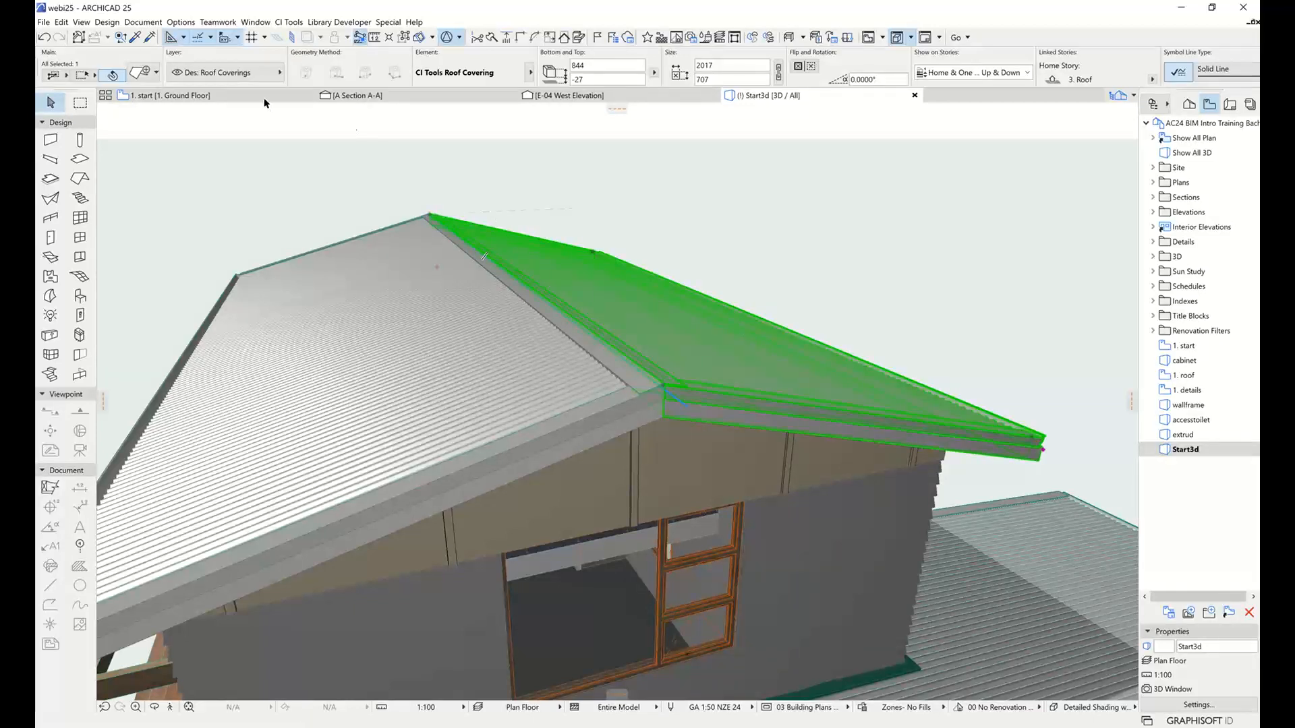
left_click(142, 74)
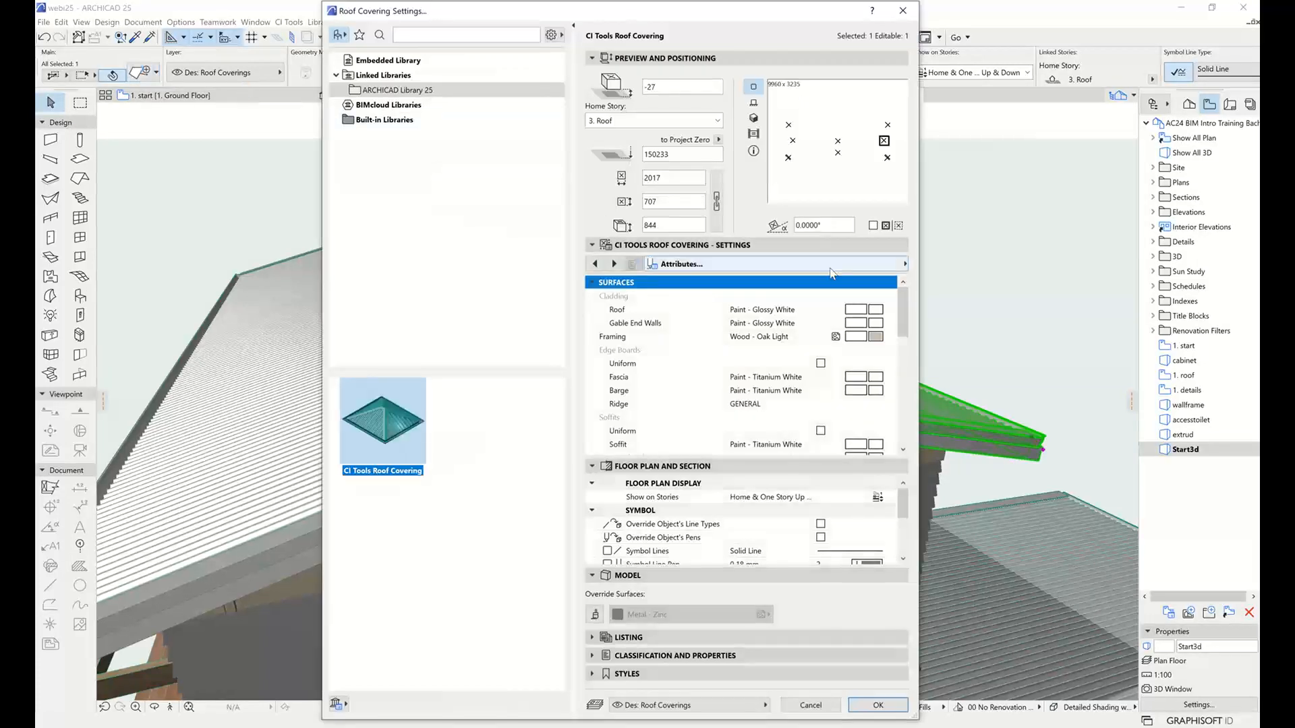
left_click(831, 269)
left_click(958, 265)
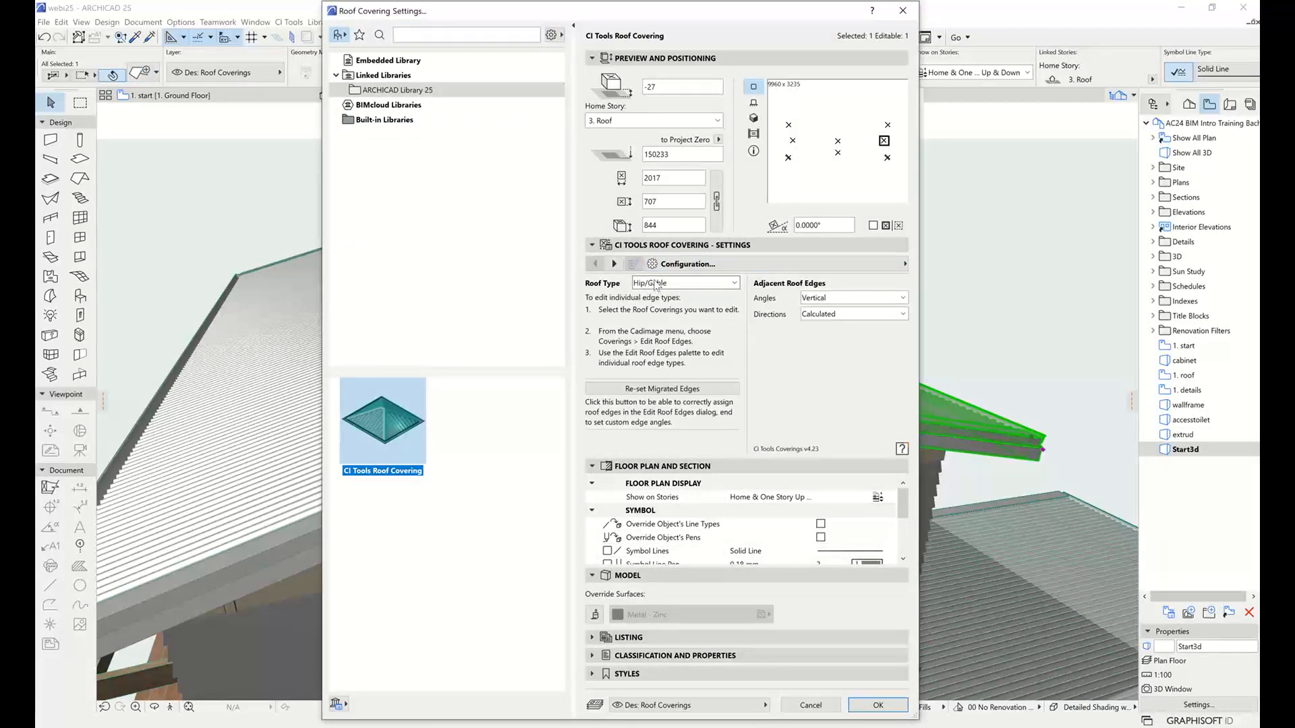
left_click(656, 284)
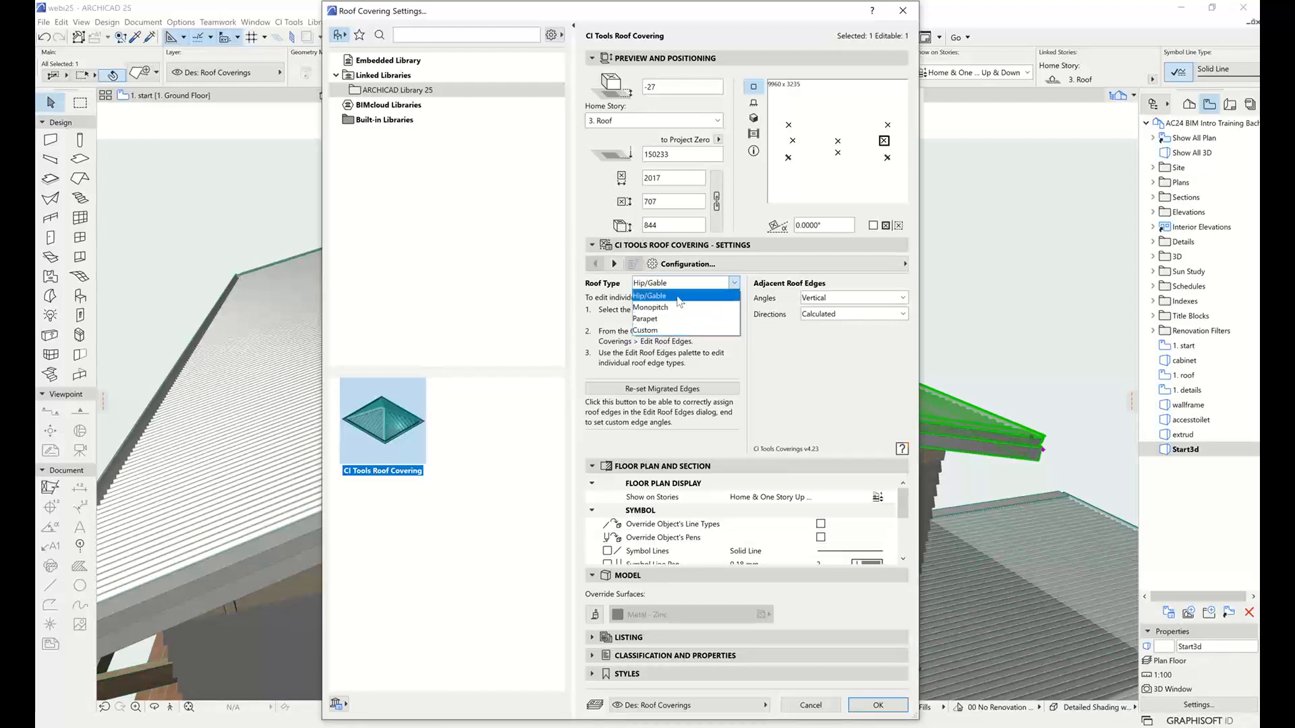
left_click(622, 307)
left_click(666, 390)
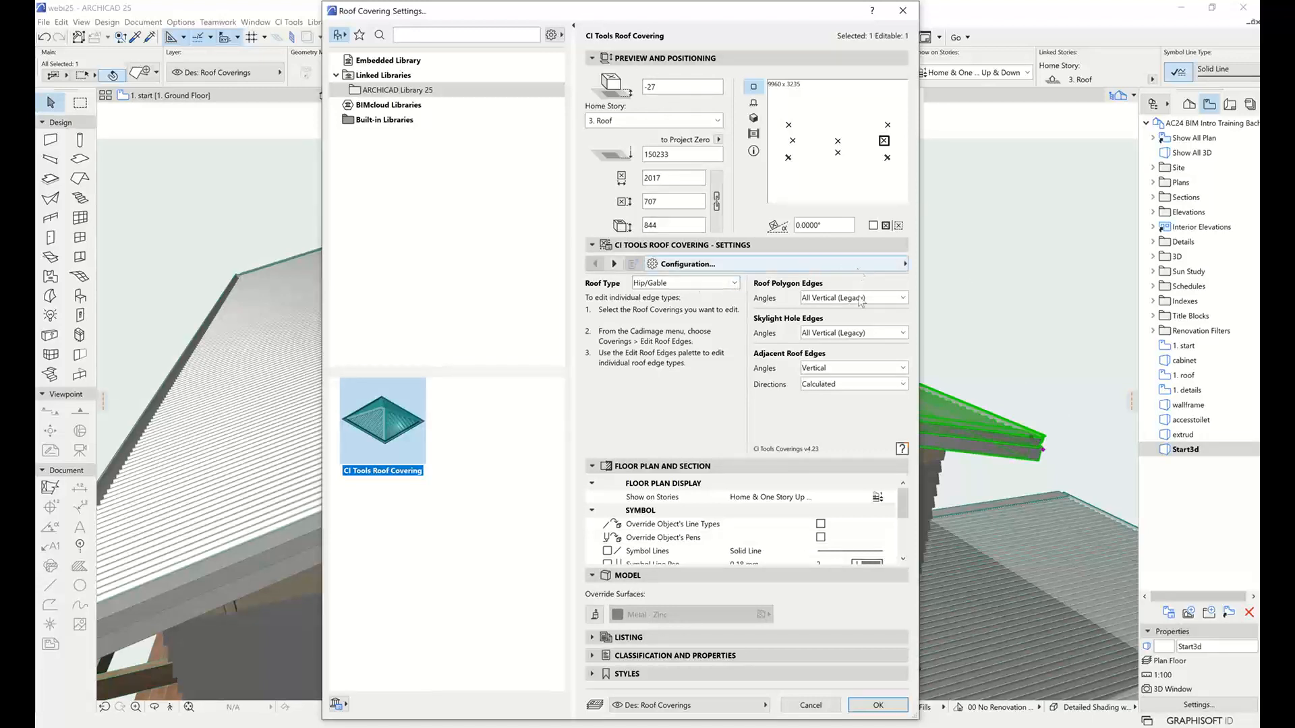
left_click(810, 708)
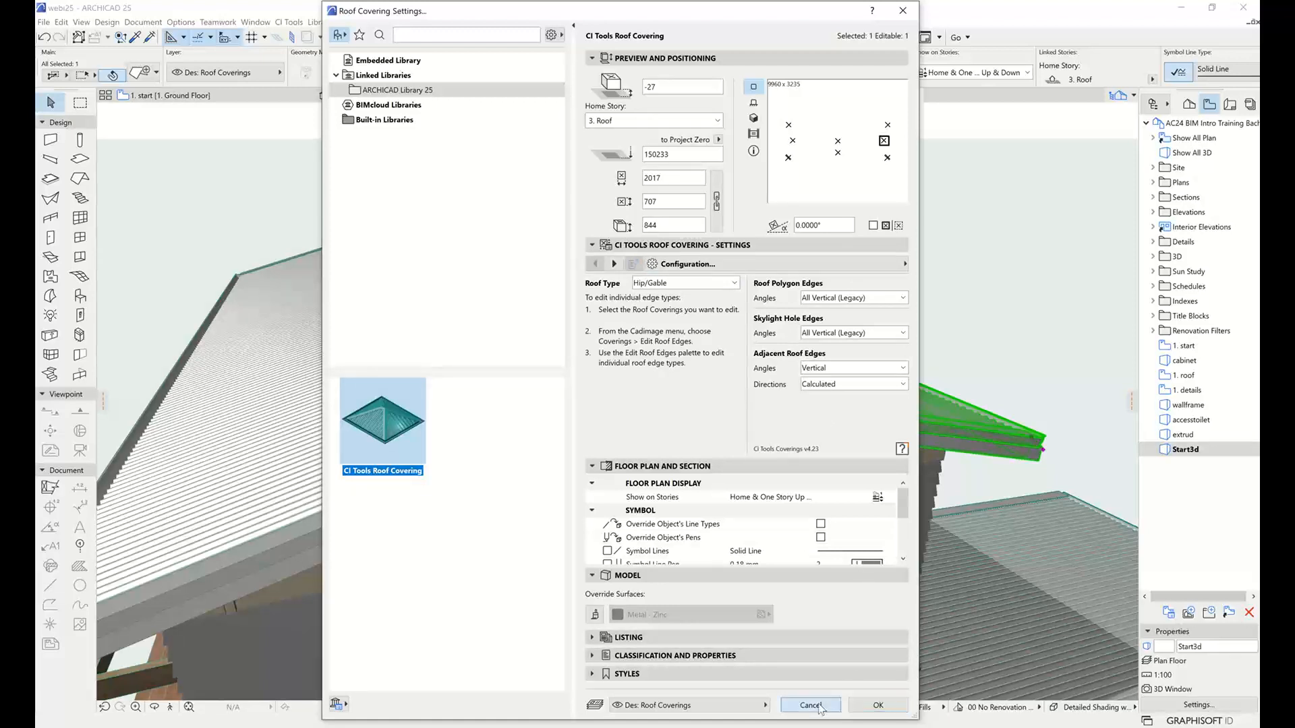
Review the Configuration settings of the same roof covering again and close them without changes
left_click(139, 74)
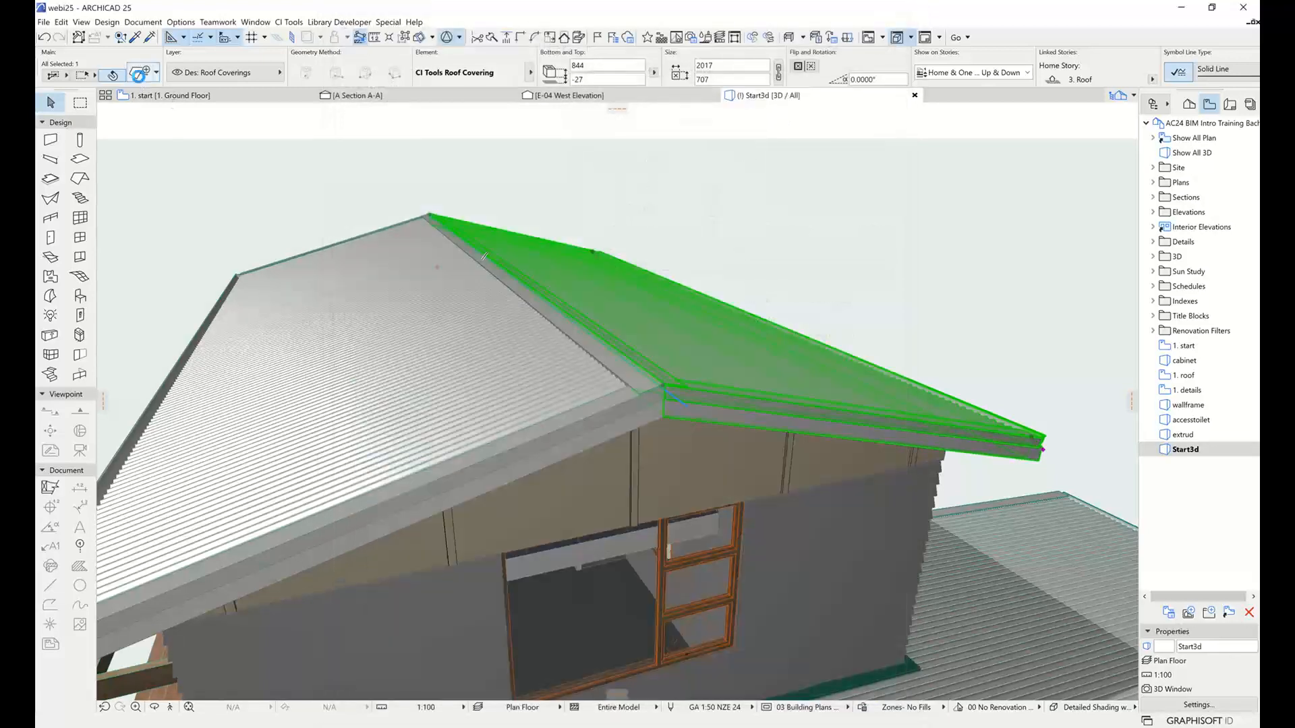
left_click(760, 270)
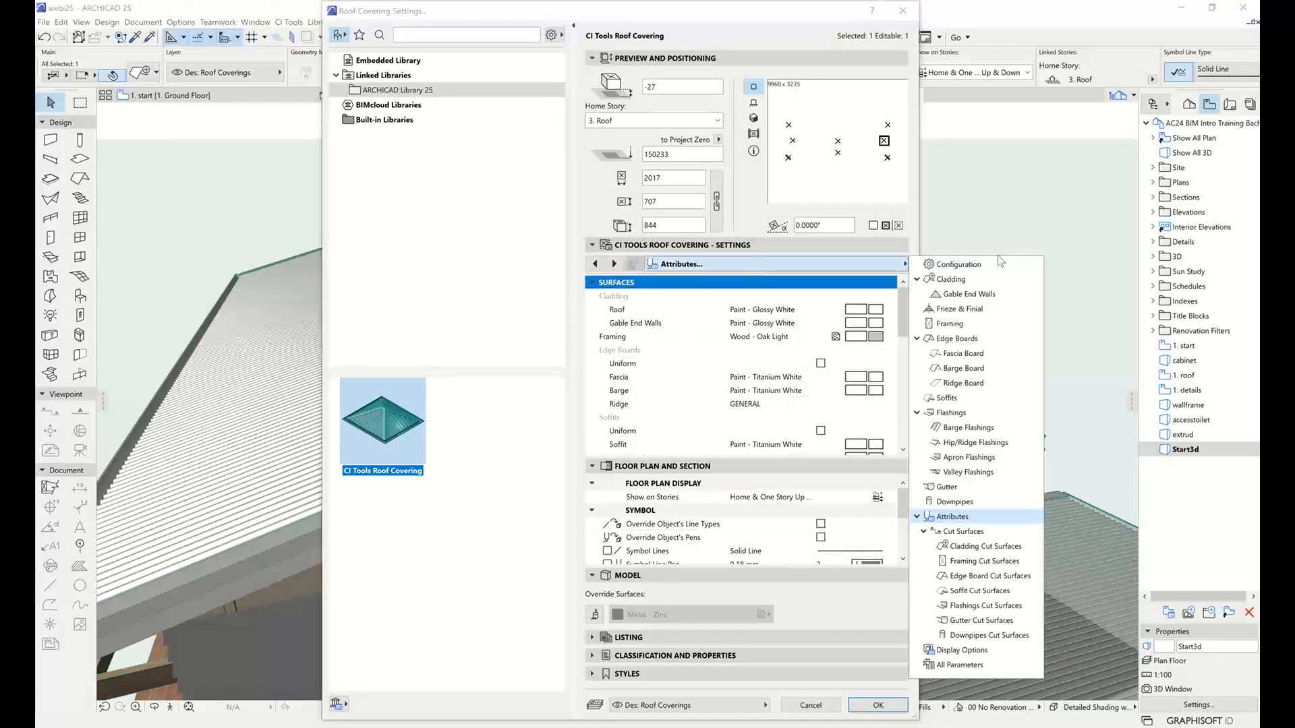
left_click(979, 265)
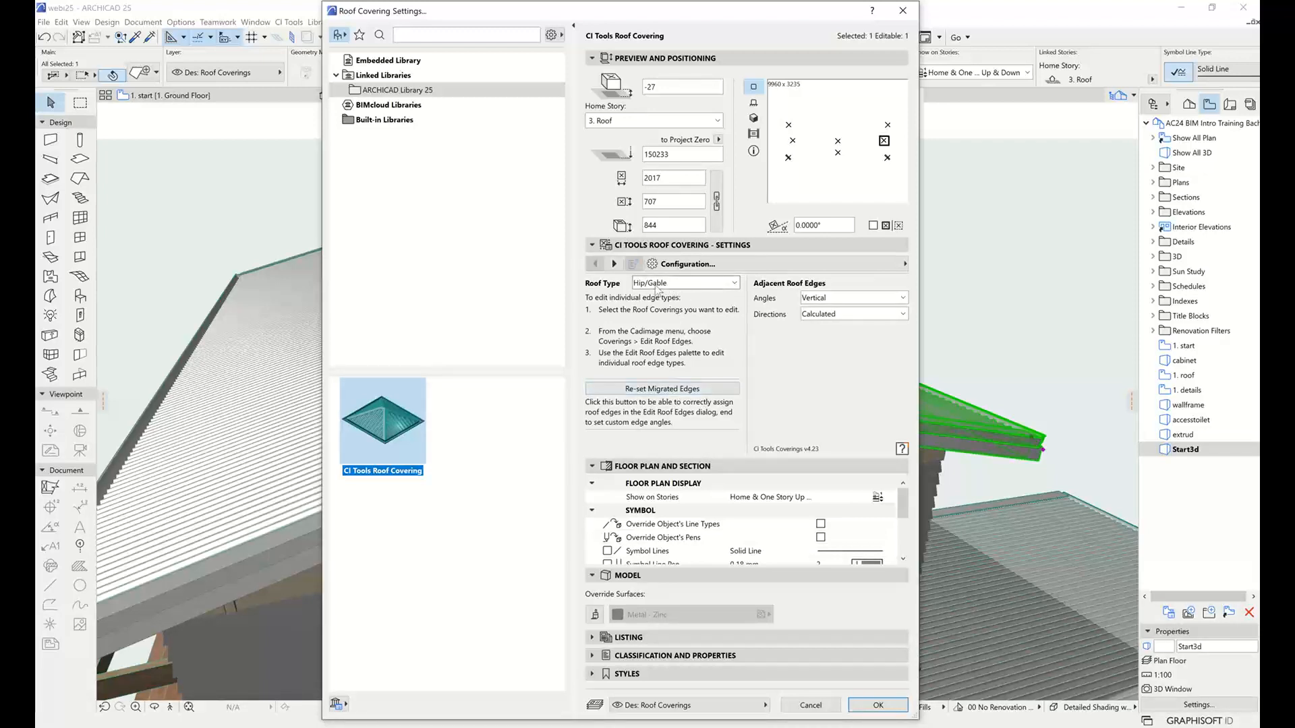
left_click(877, 704)
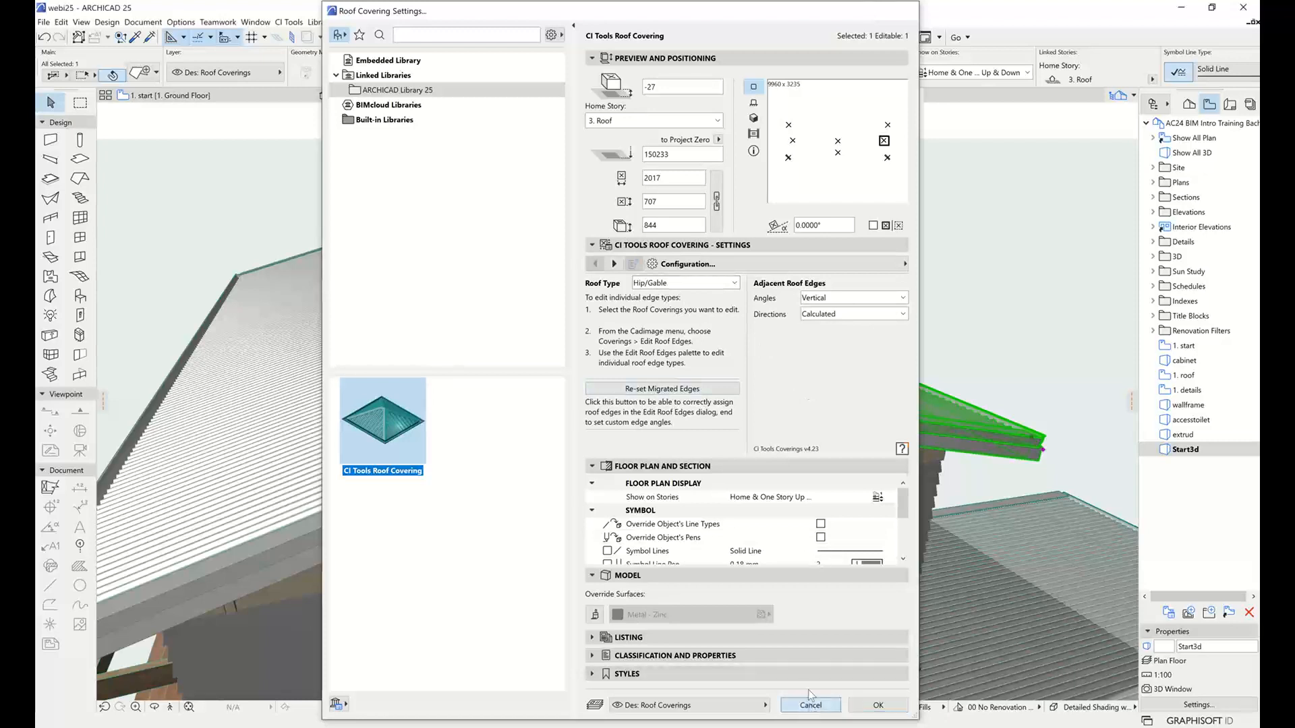
Deselect the roof covering and bring up the stair corner of the living room on the 1. start ground floor plan
left_click(479, 194)
left_click(169, 95)
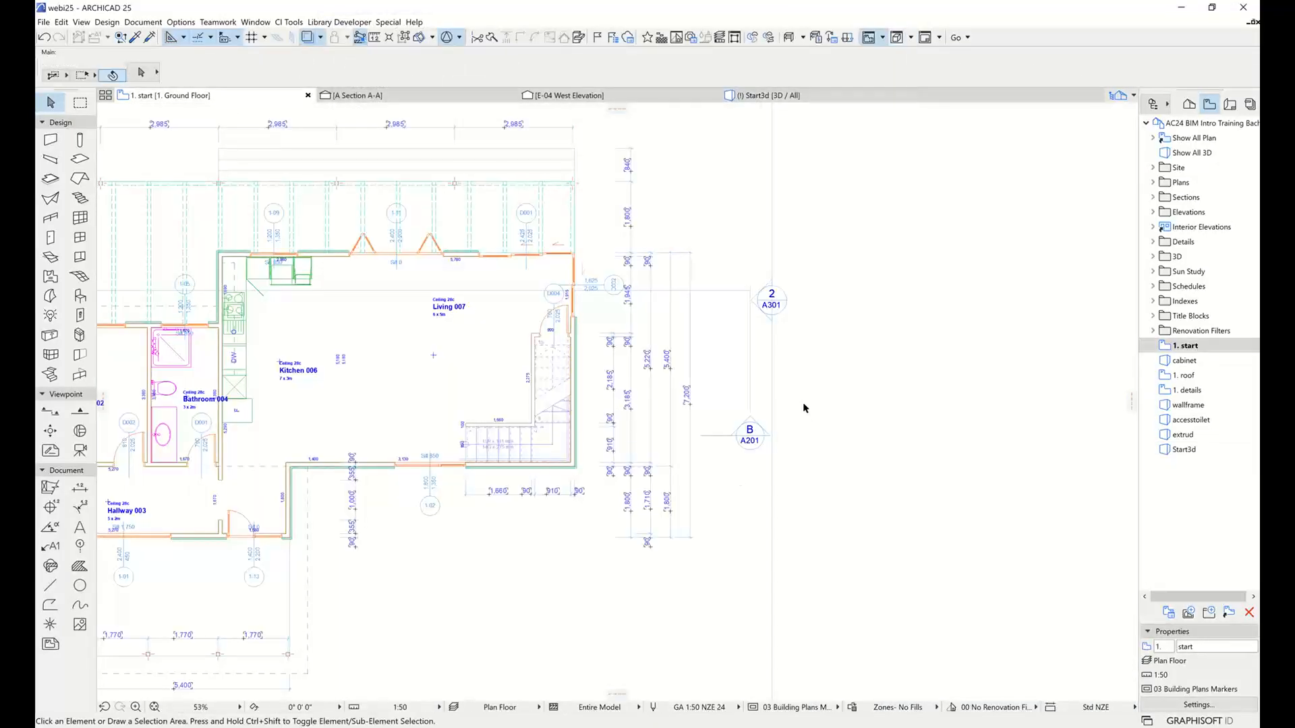
middle_click_drag(754, 332, 615, 324)
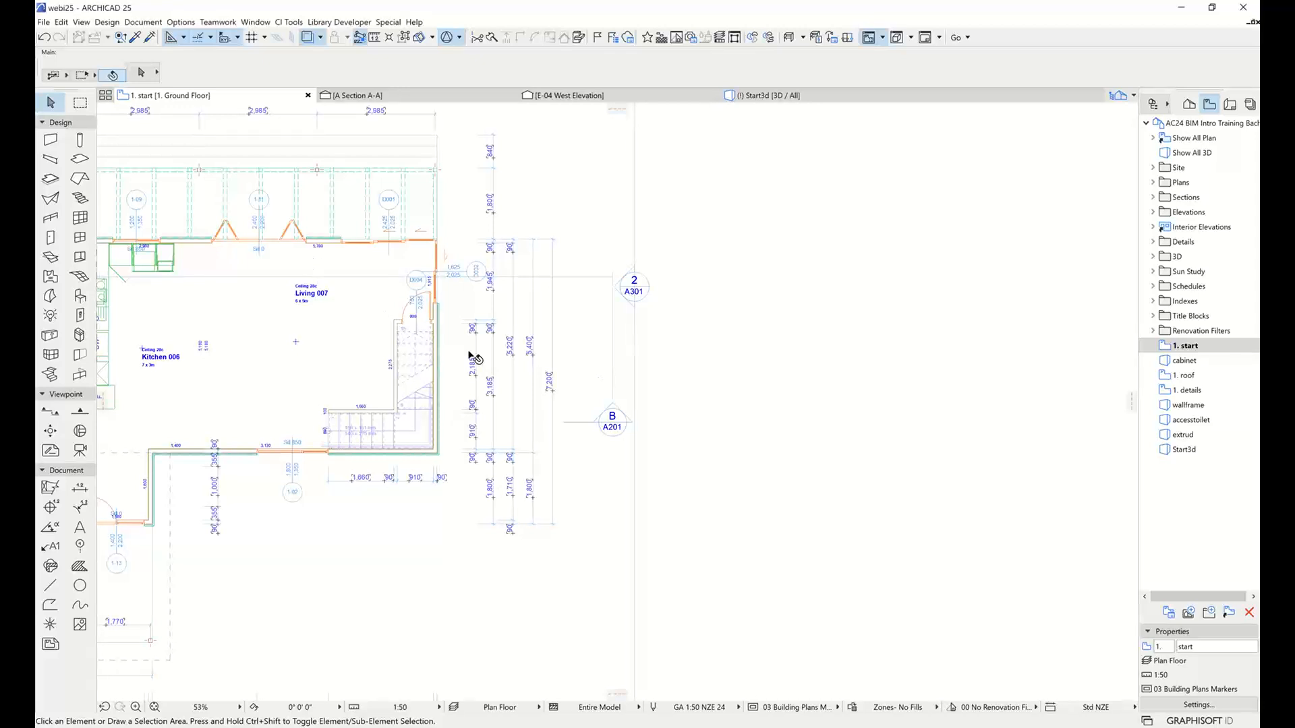
middle_click_drag(395, 342, 601, 340)
scroll(671, 327, "up", 5)
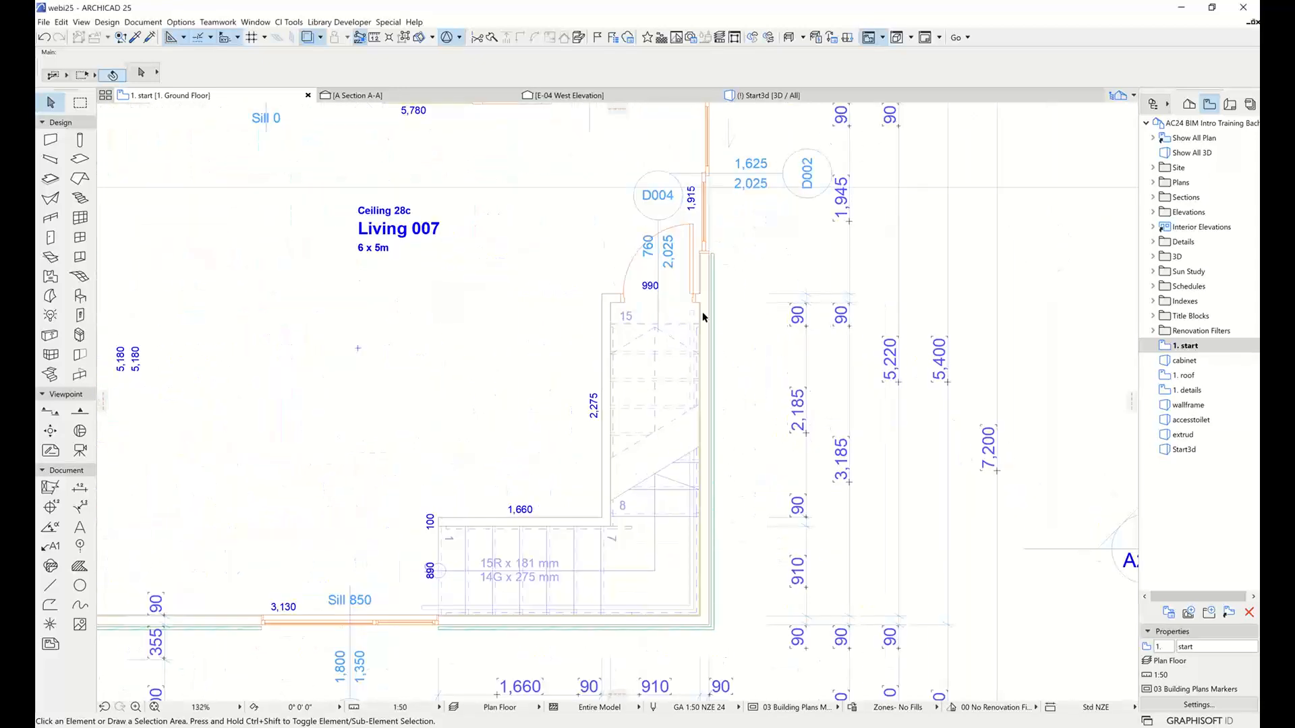
Inspect the wall covering, living room zone and exterior walls at the stair corner by selecting them in turn, and clear the selection
left_click(715, 257)
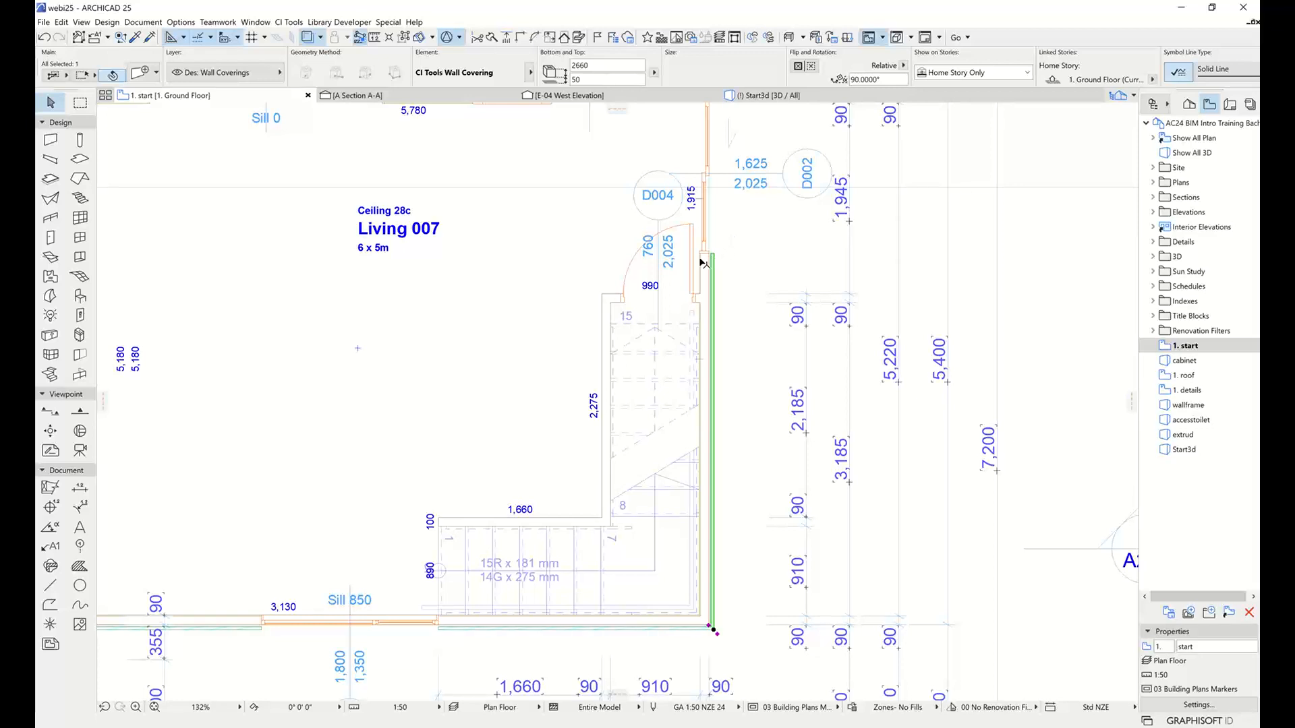
left_click(705, 260)
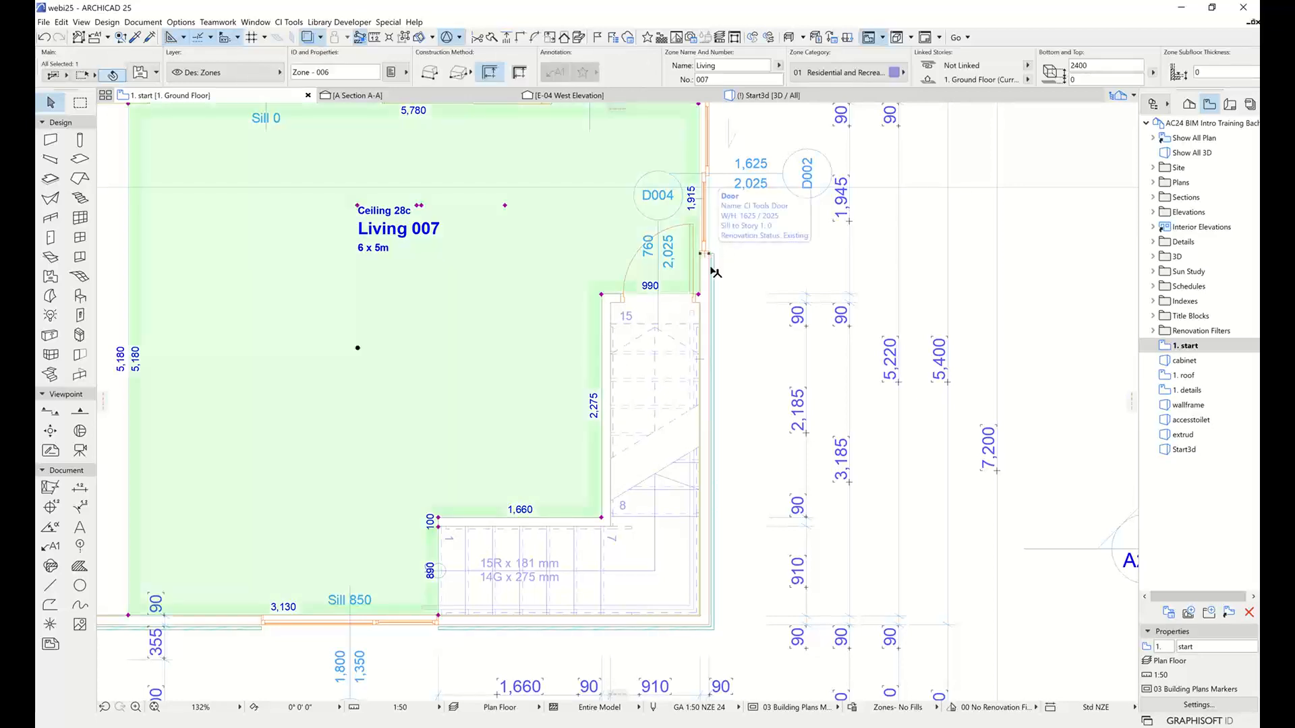
left_click(707, 270)
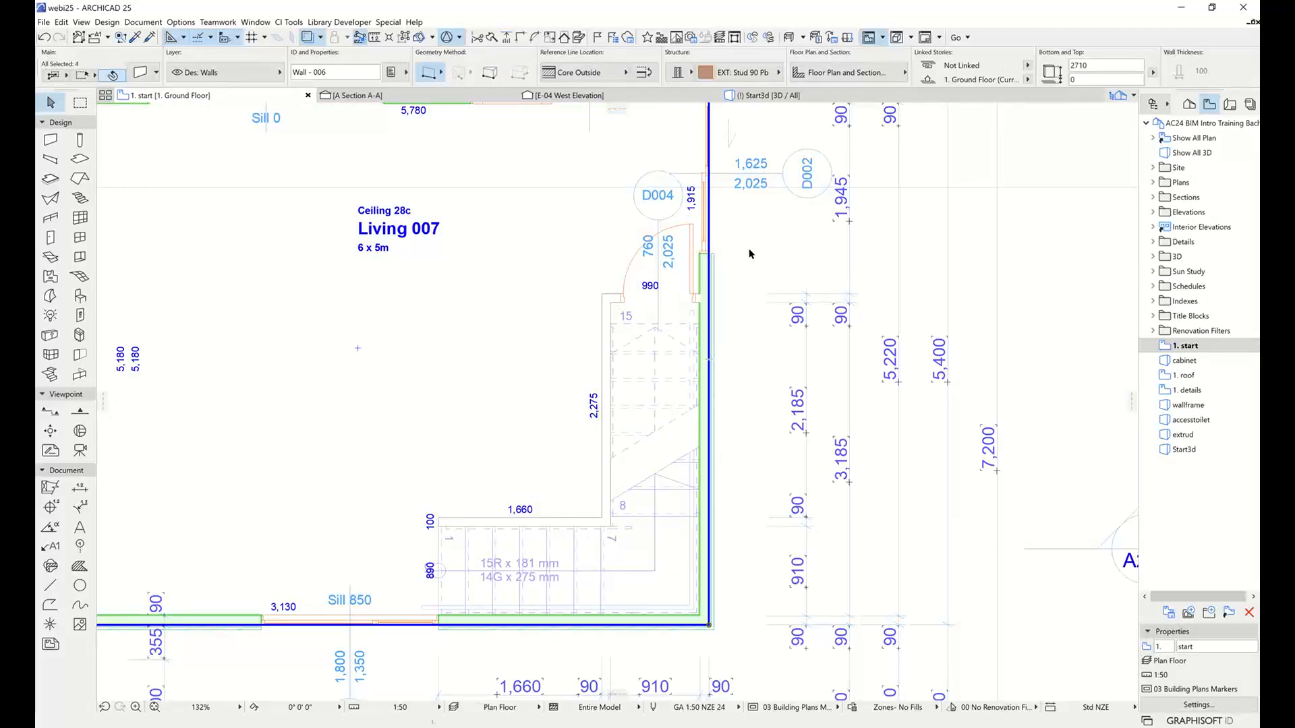
left_click(748, 255)
left_click(714, 257)
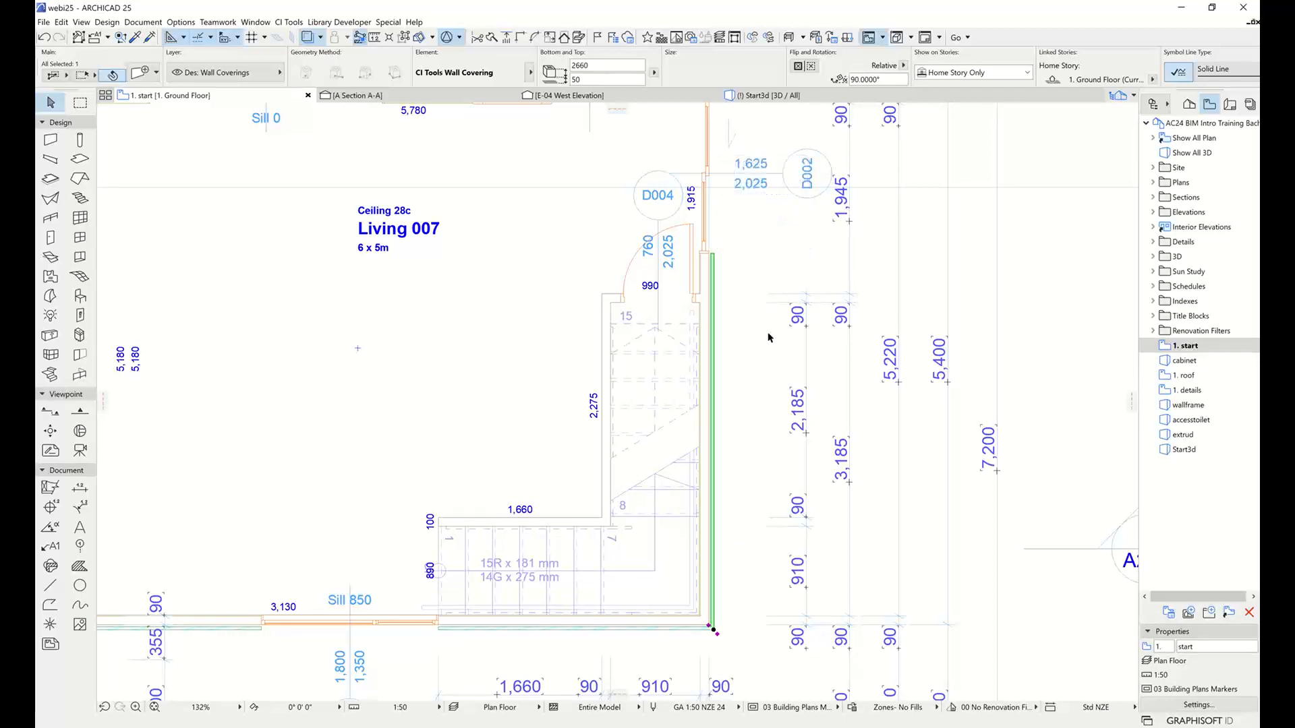
middle_click_drag(745, 293, 664, 314)
scroll(663, 314, "down", 4)
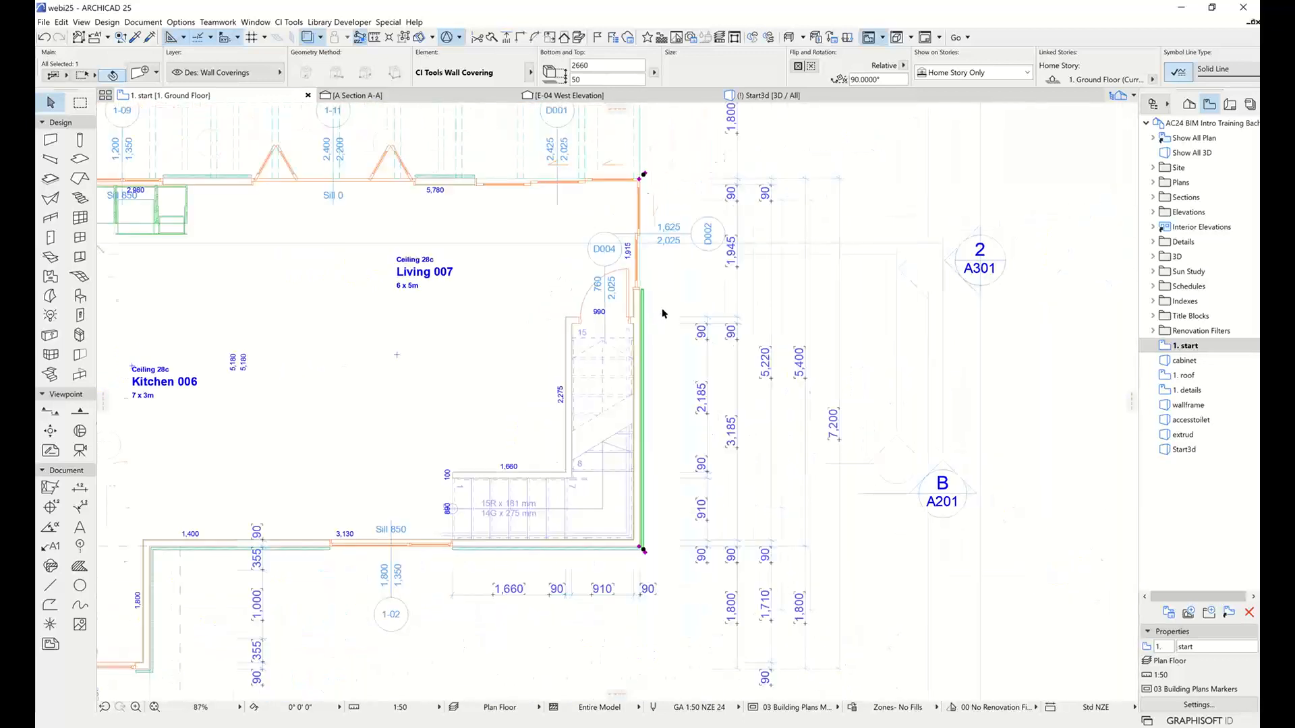
left_click(980, 323)
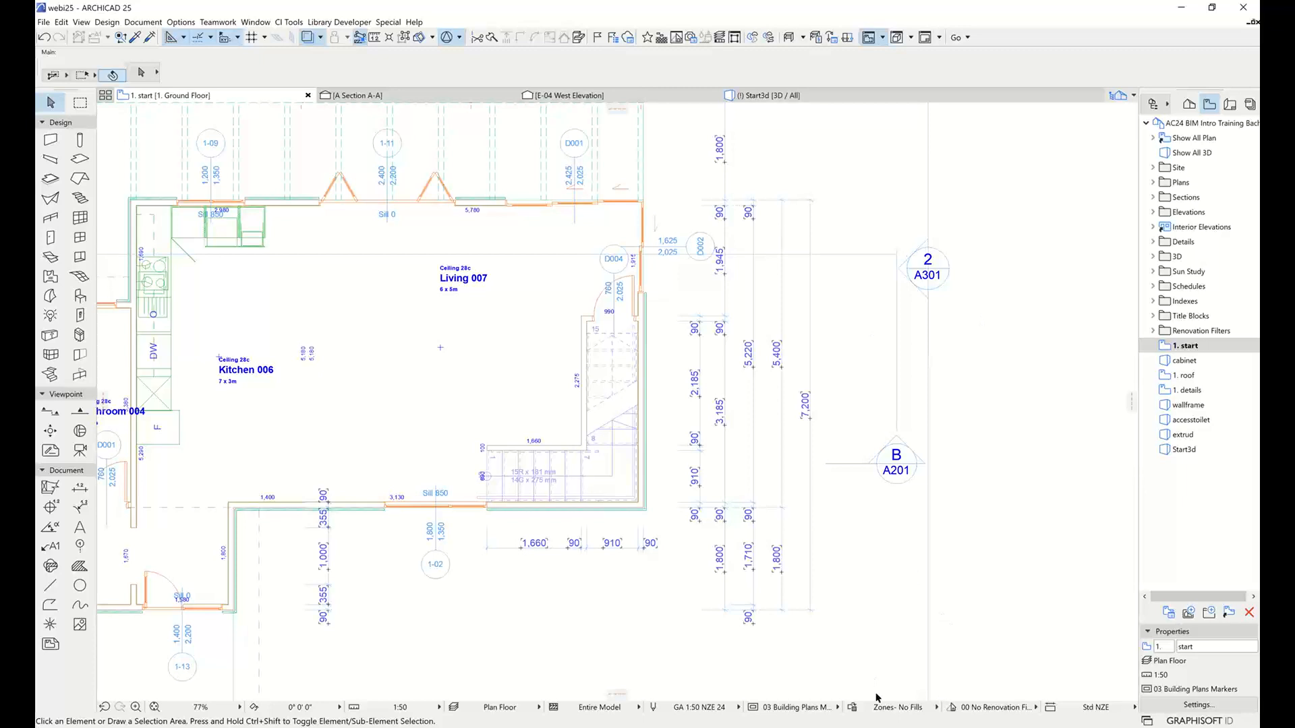
Review the list of renovation filters in Renovation Filter Options and close it without changes
left_click(983, 708)
left_click(952, 708)
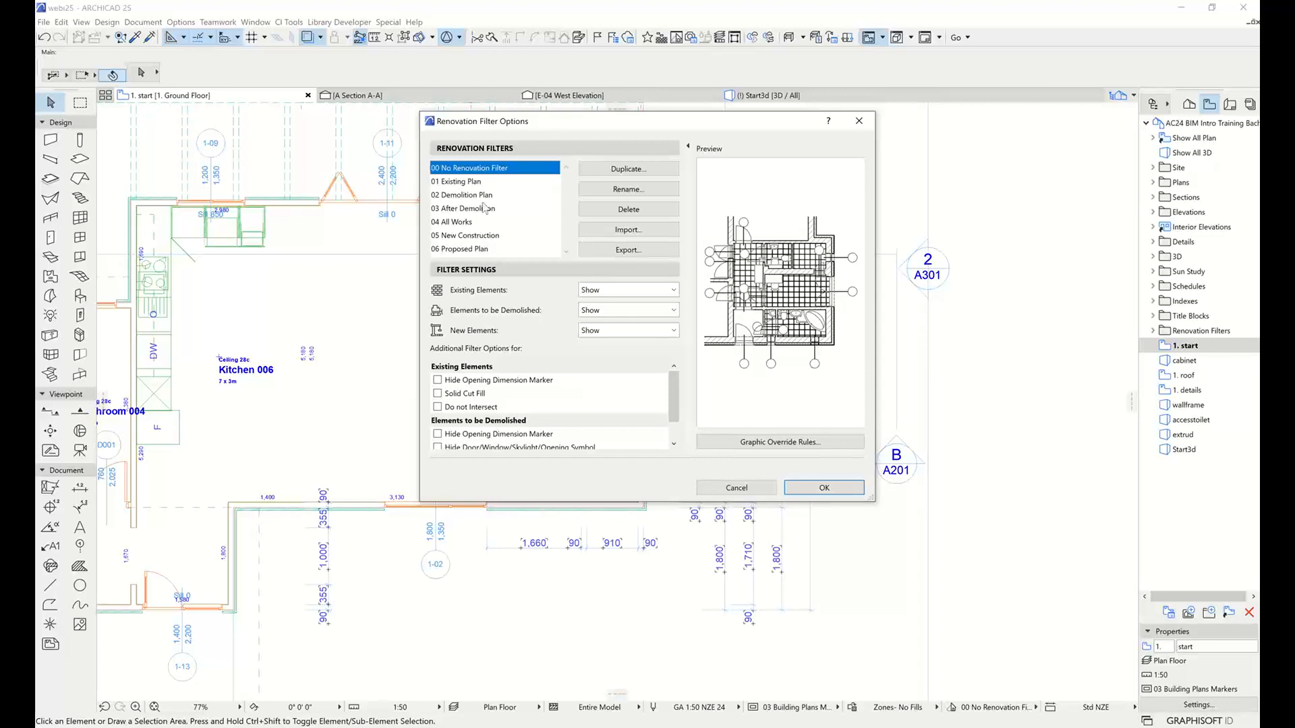
scroll(490, 249, "down", 1)
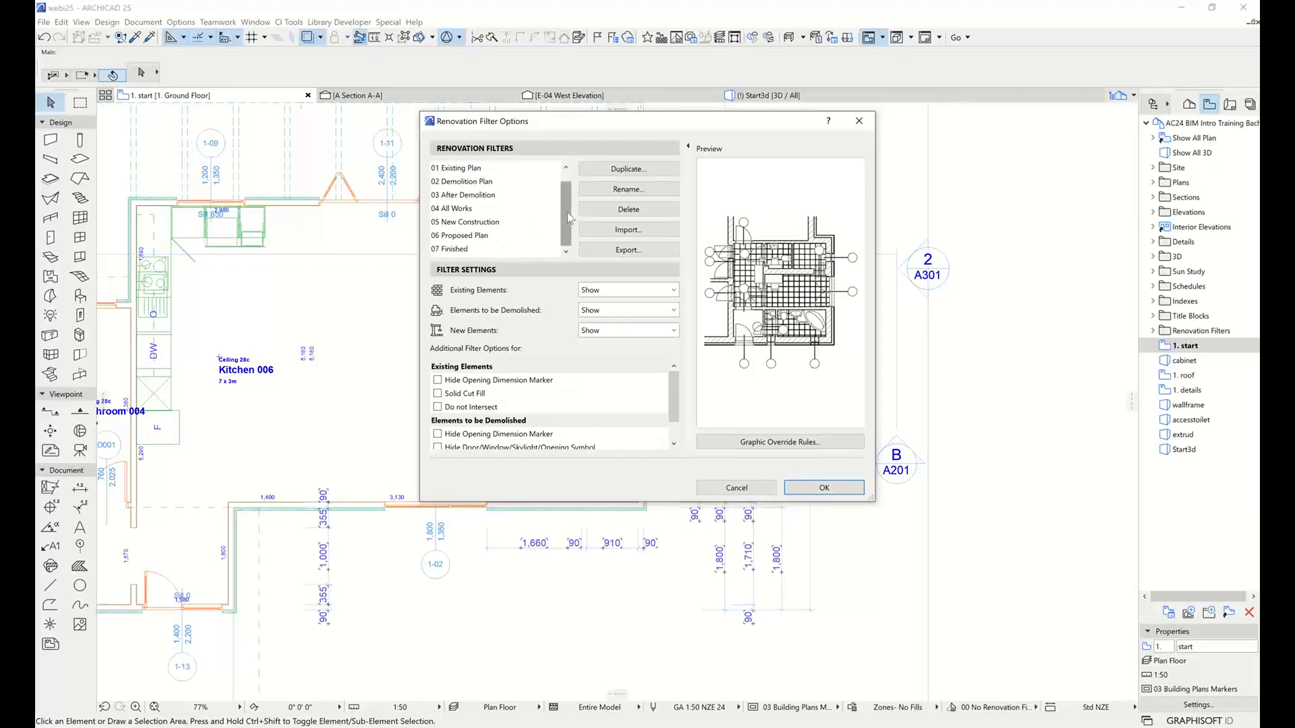
scroll(456, 221, "up", 1)
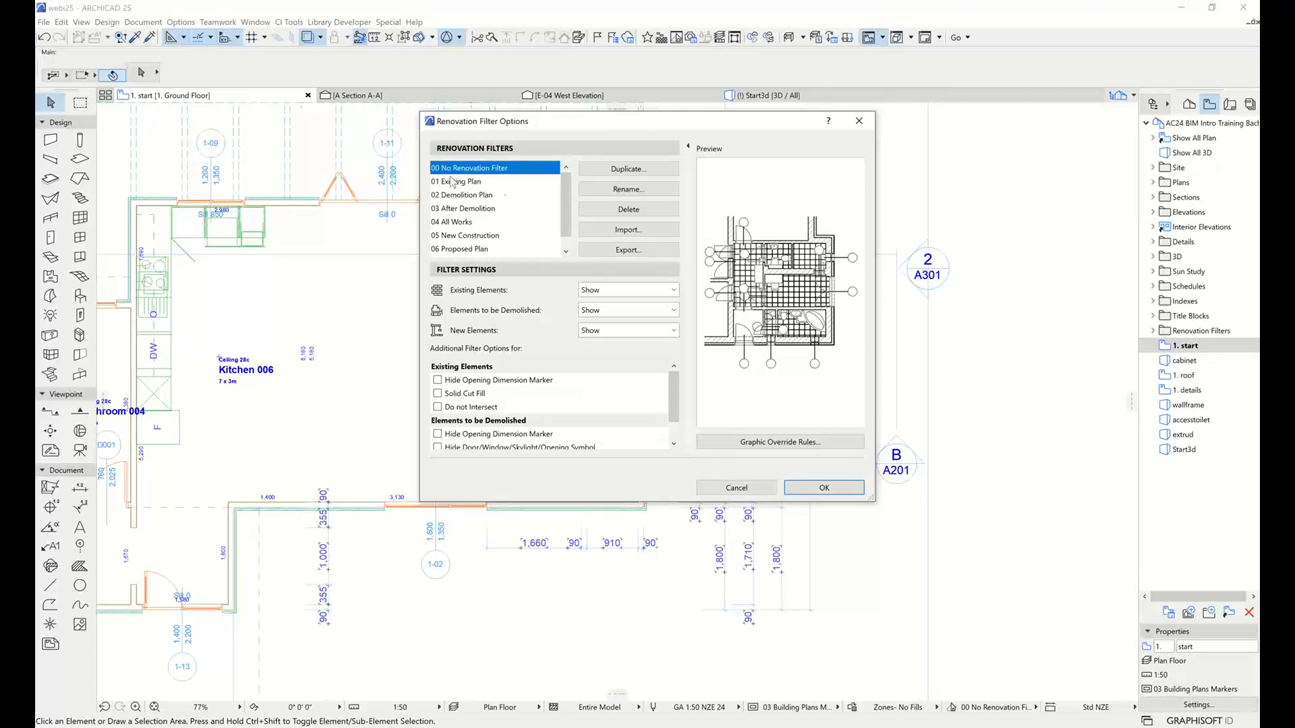
scroll(509, 208, "down", 1)
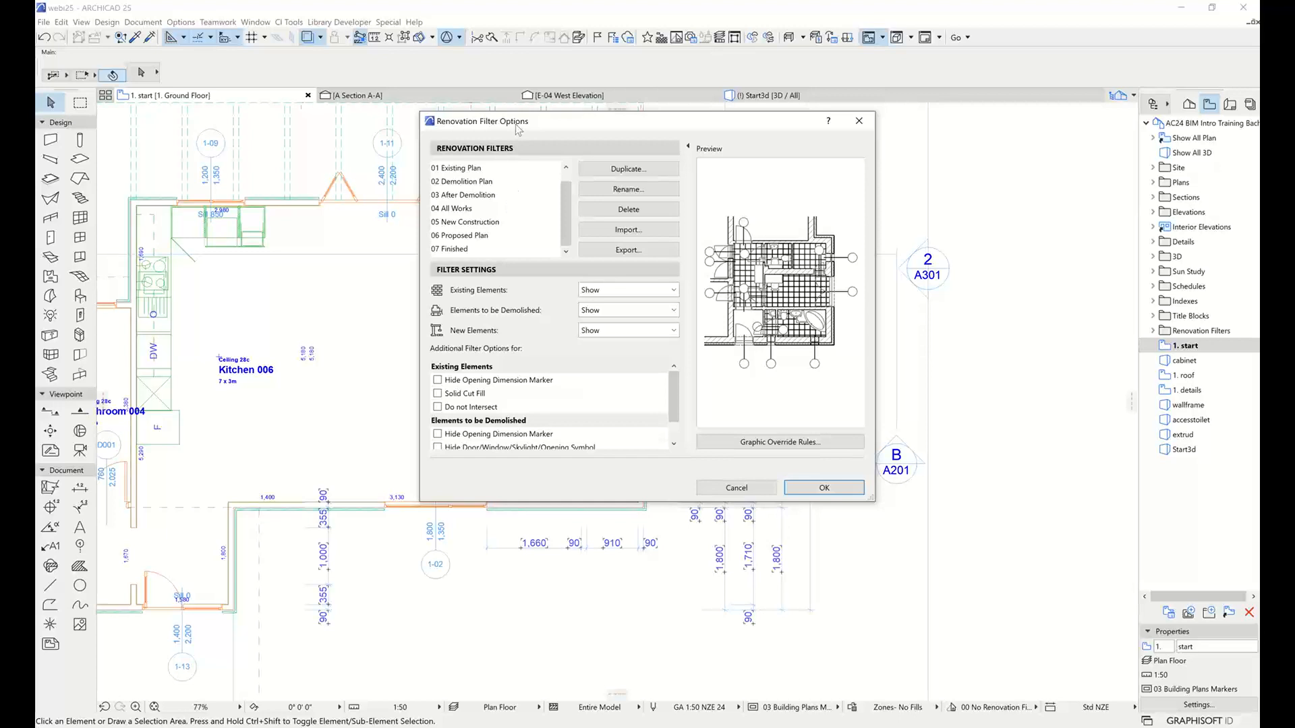
left_click(742, 487)
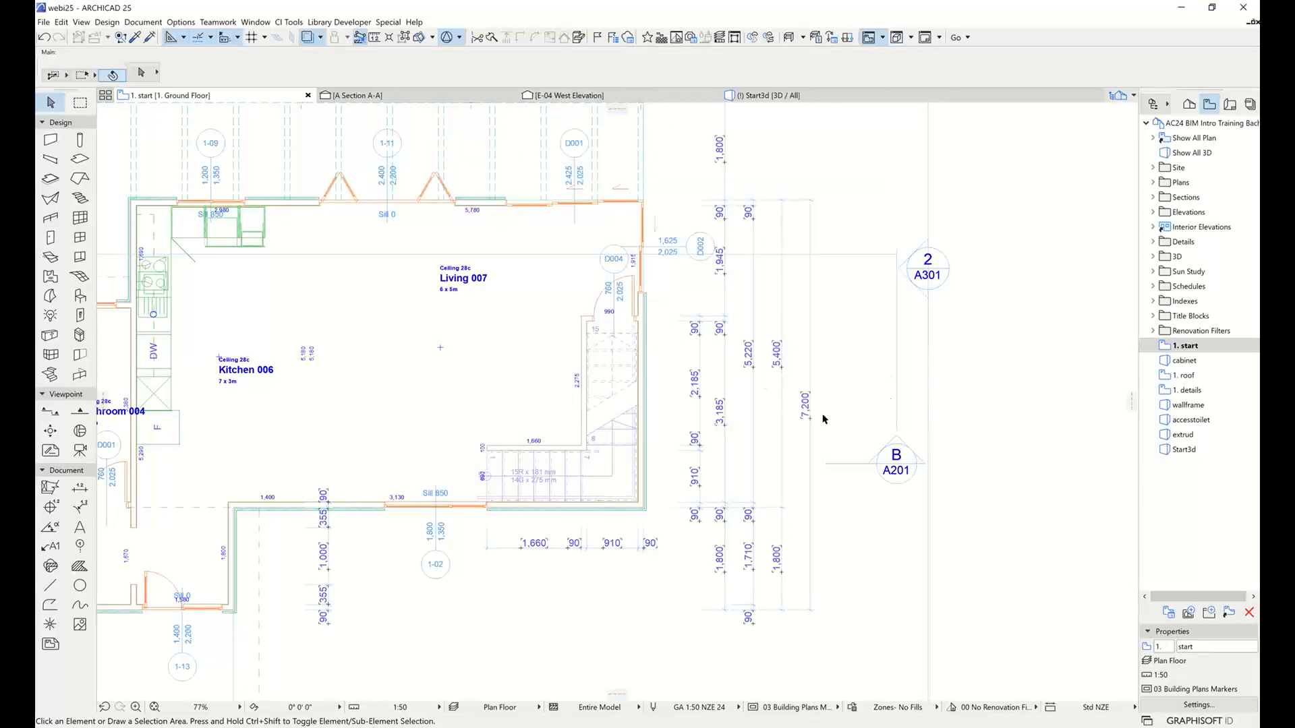
Select the exterior walls around the living room and the wall covering beside the stairs for comparison, and clear the selection
left_click(642, 303)
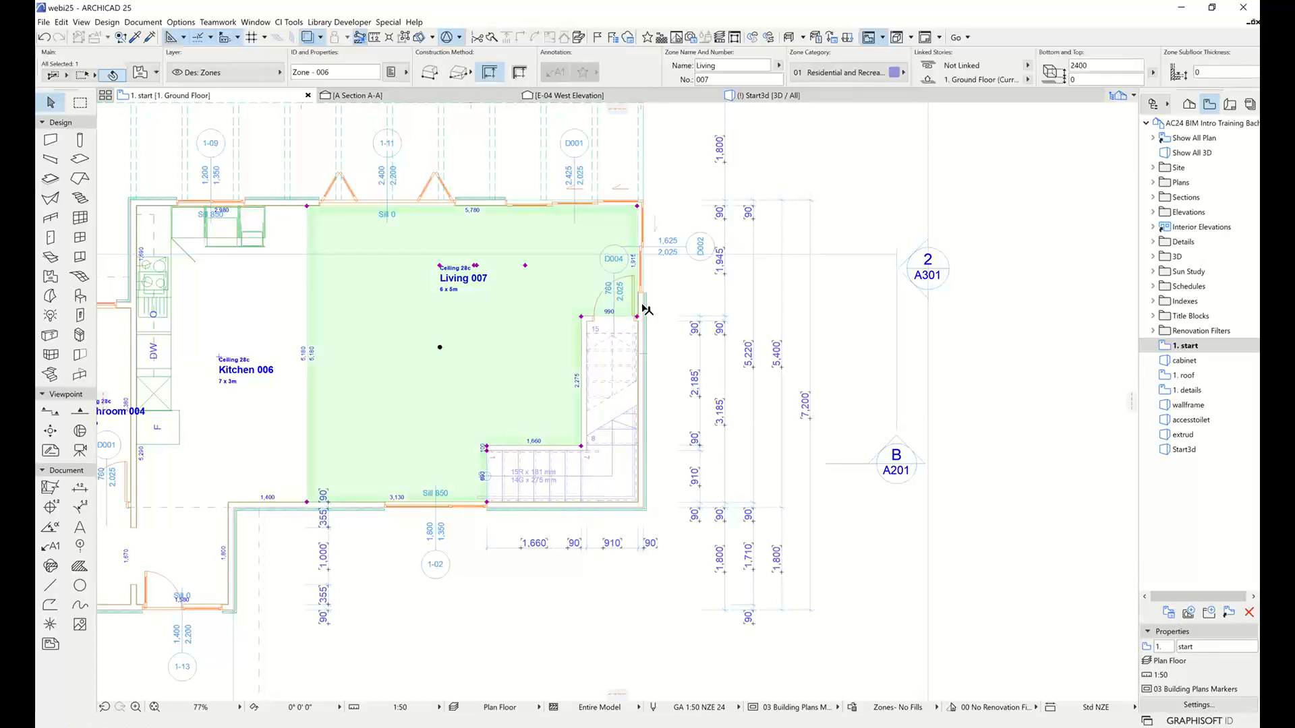
left_click(642, 304)
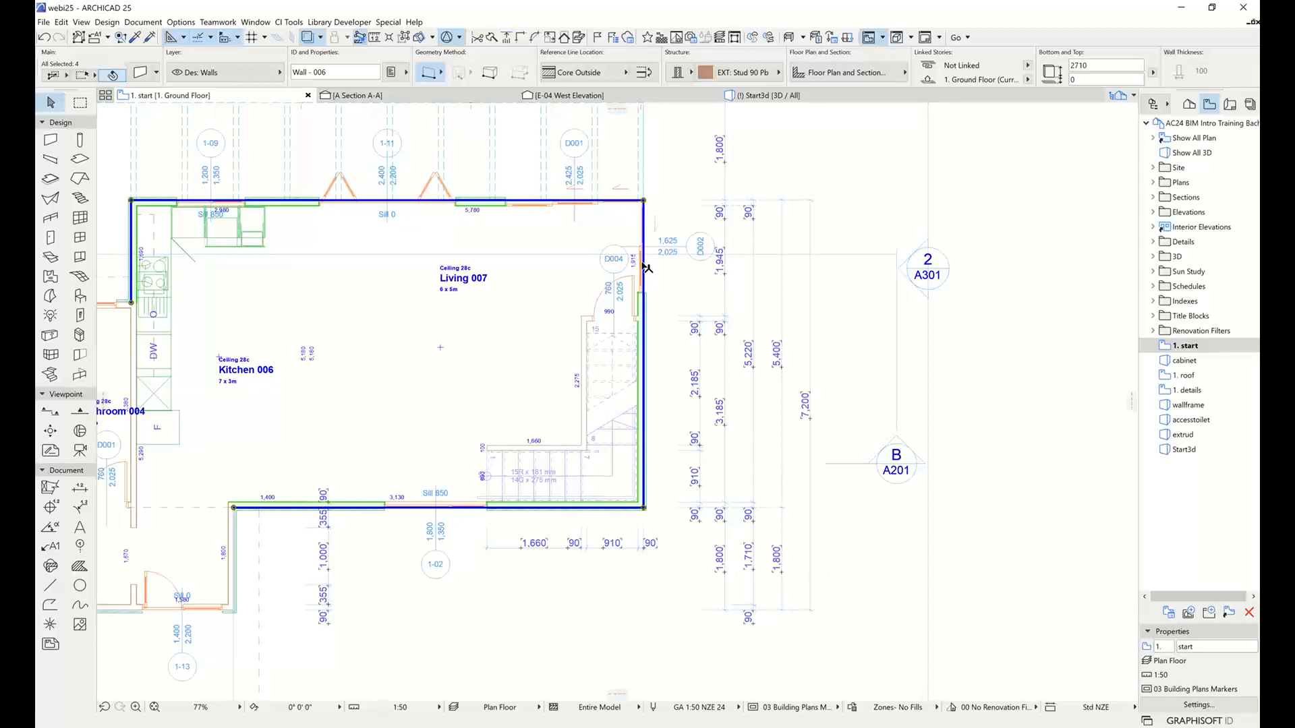
scroll(651, 306, "up", 1)
scroll(652, 305, "up", 3)
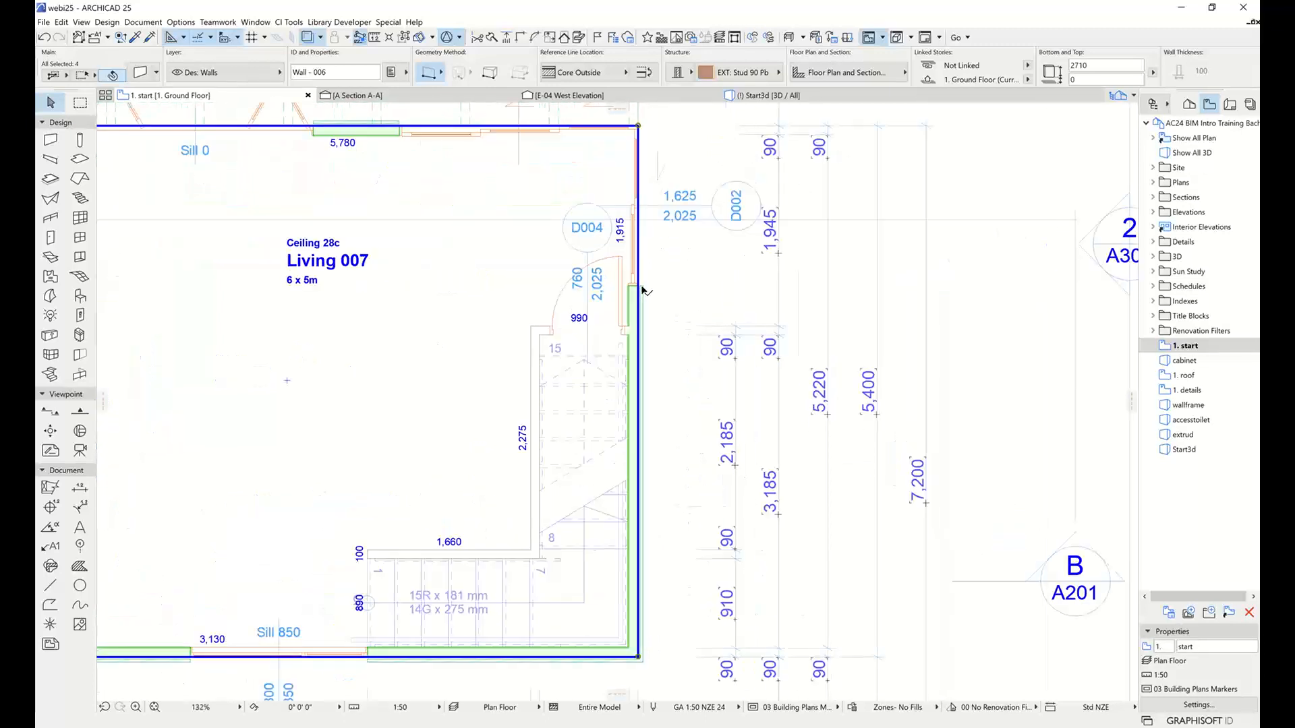
left_click(645, 295)
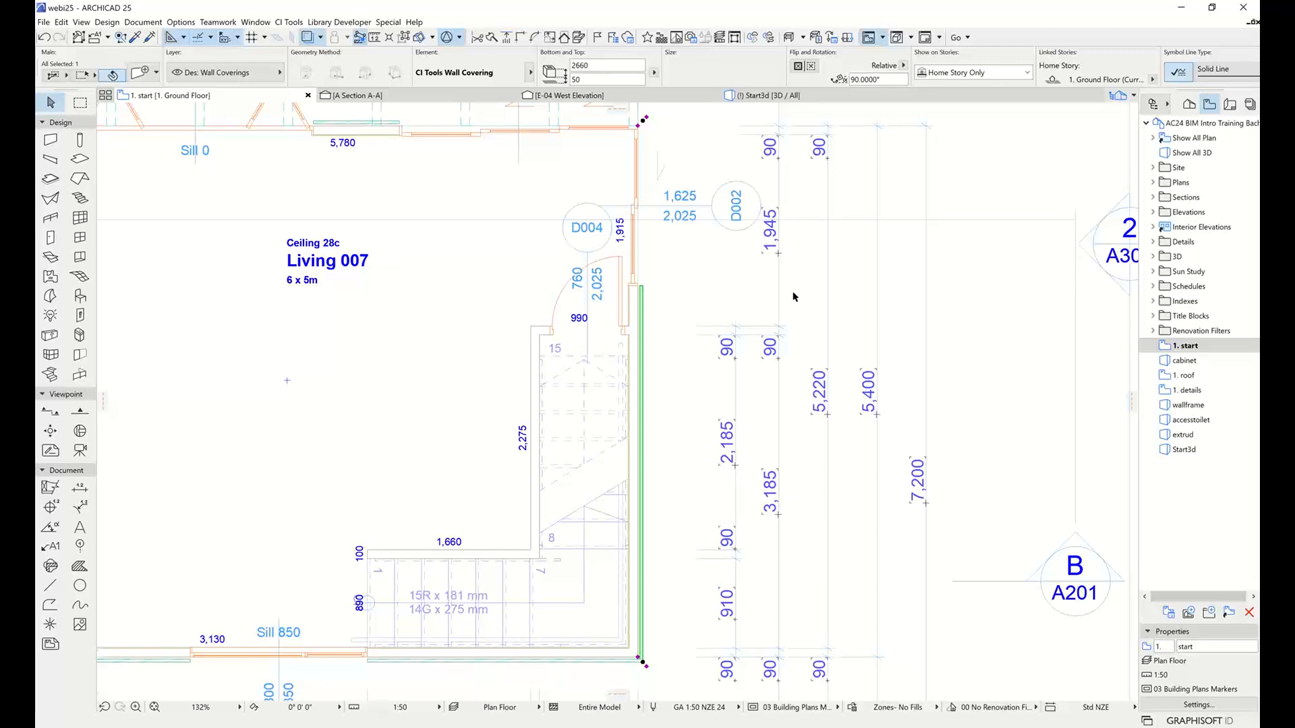
left_click(976, 286)
middle_click_drag(921, 345, 788, 328)
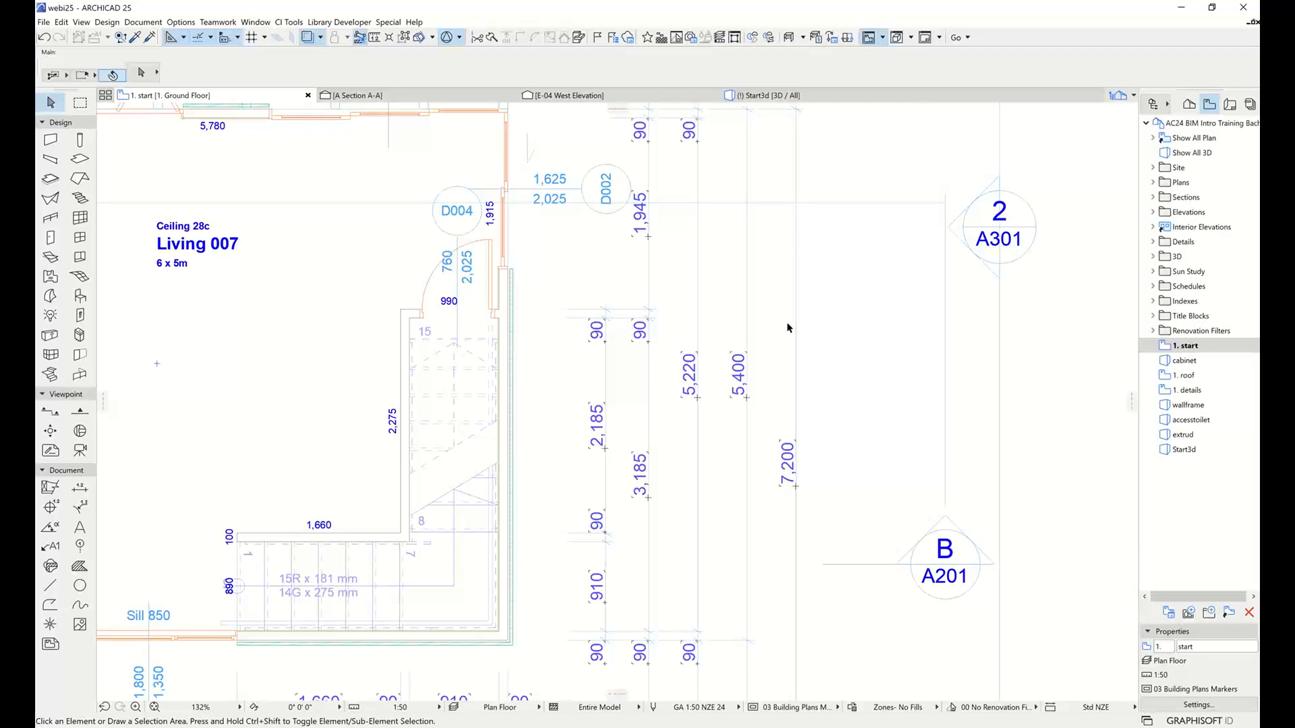
scroll(835, 293, "down", 1)
middle_click_drag(857, 299, 740, 329)
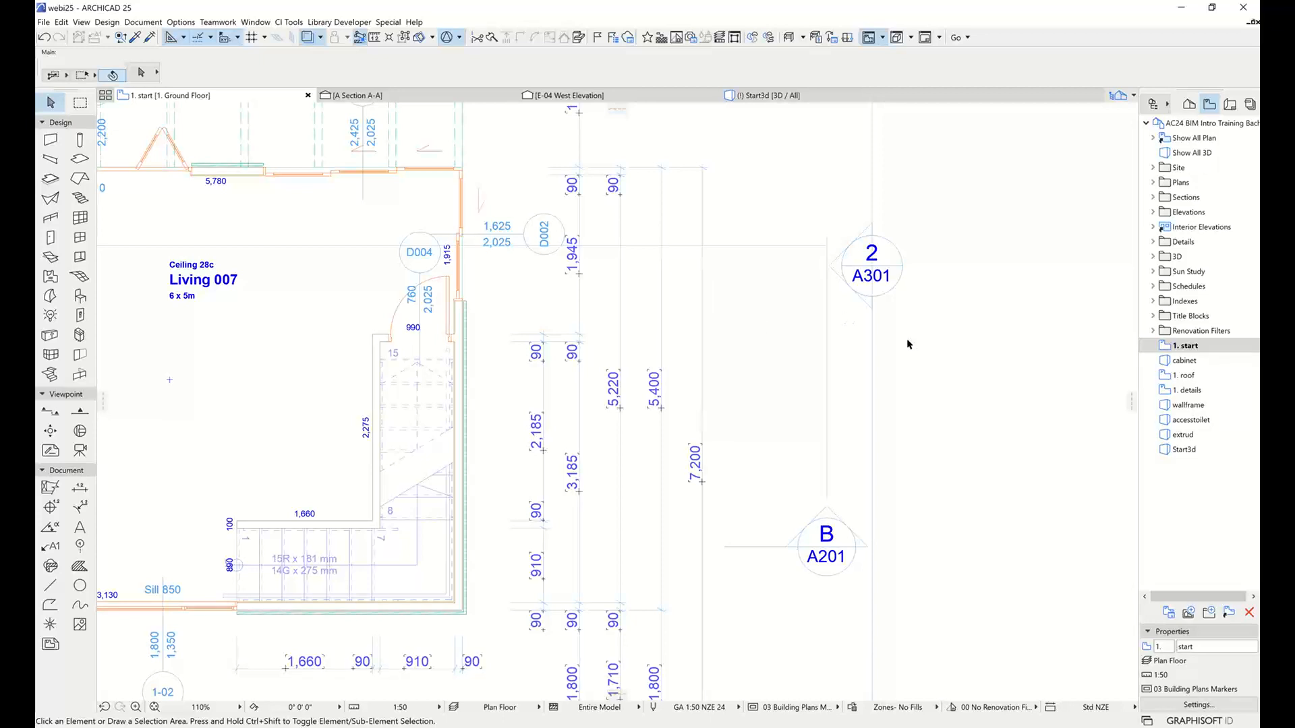
scroll(906, 339, "down", 2)
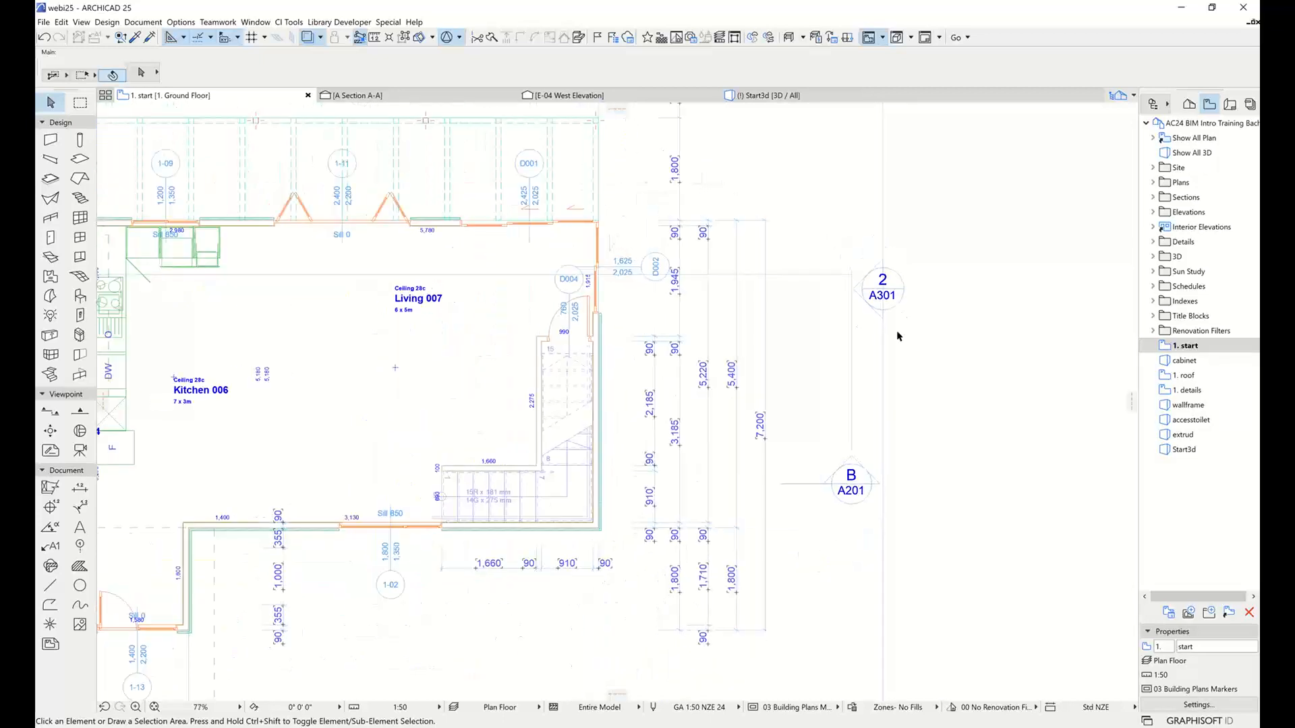
middle_click_drag(898, 375, 694, 368)
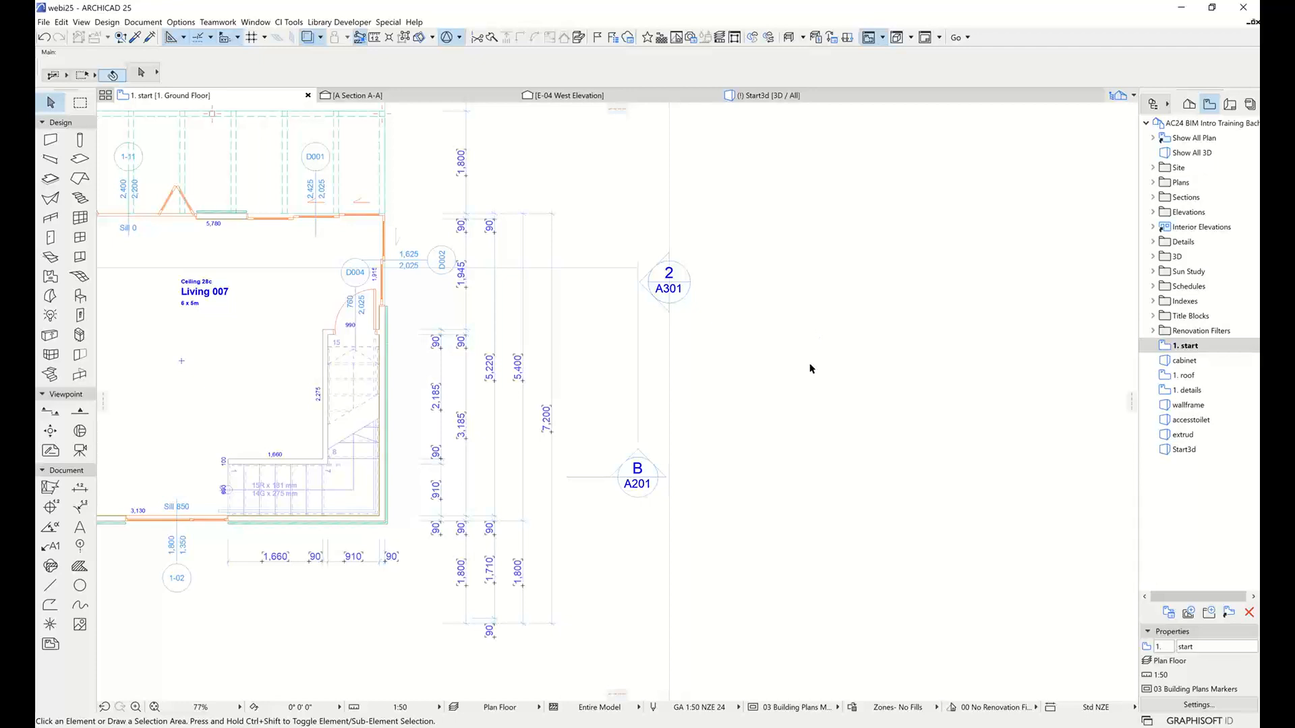
middle_click_drag(787, 369, 627, 372)
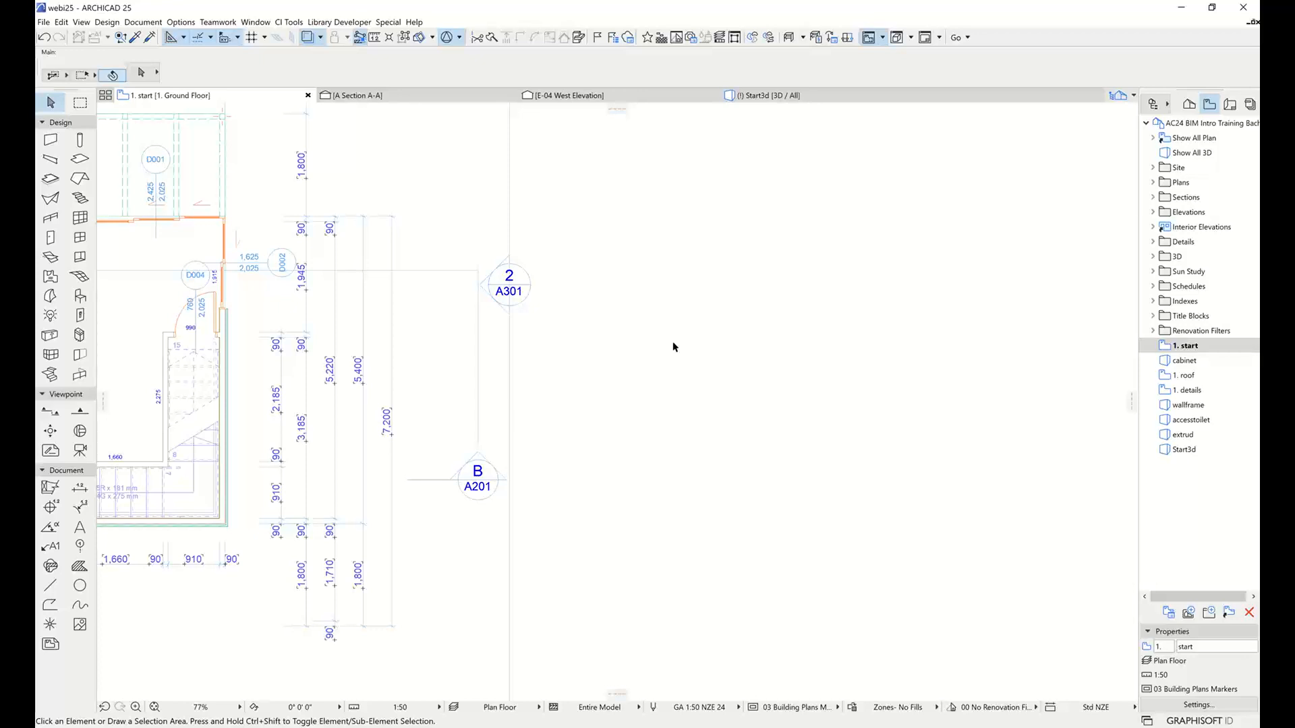
Open the Detail Element default settings and preview CI Tools Screw and CI Tools Pile Fixing from the 08 Fastenings folder
left_click(50, 487)
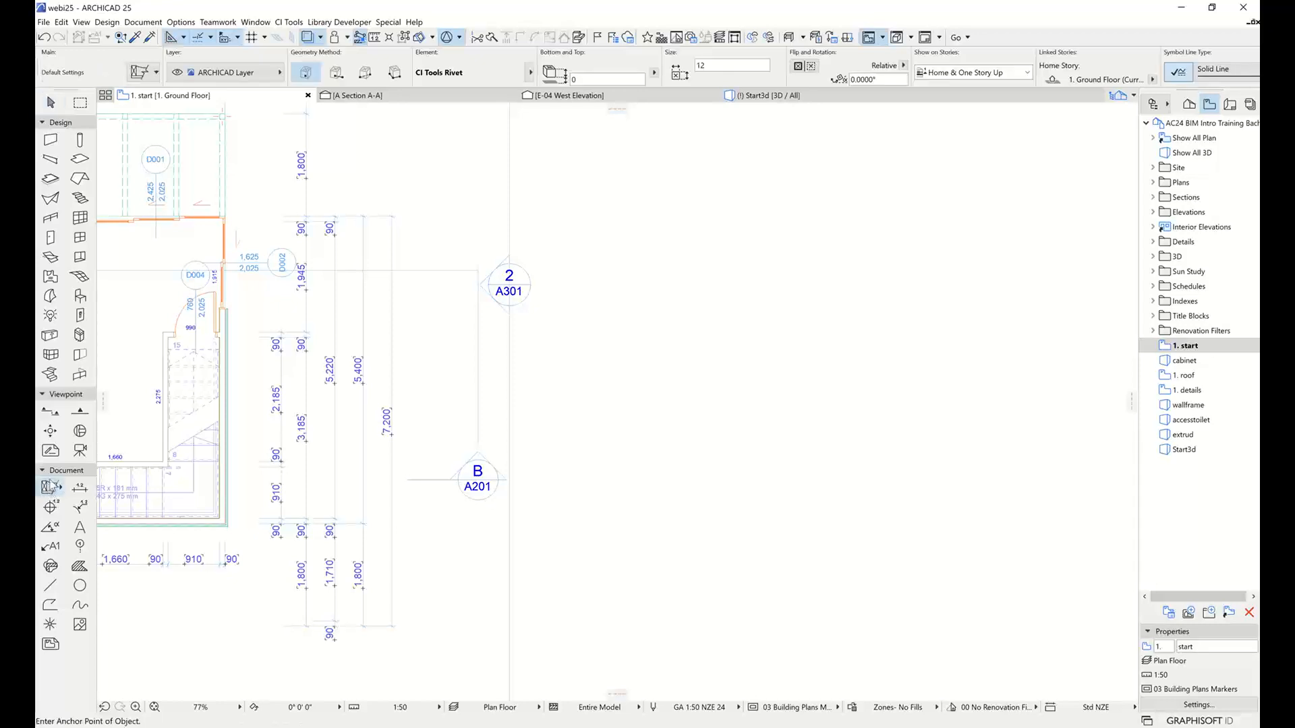
double_click(57, 481)
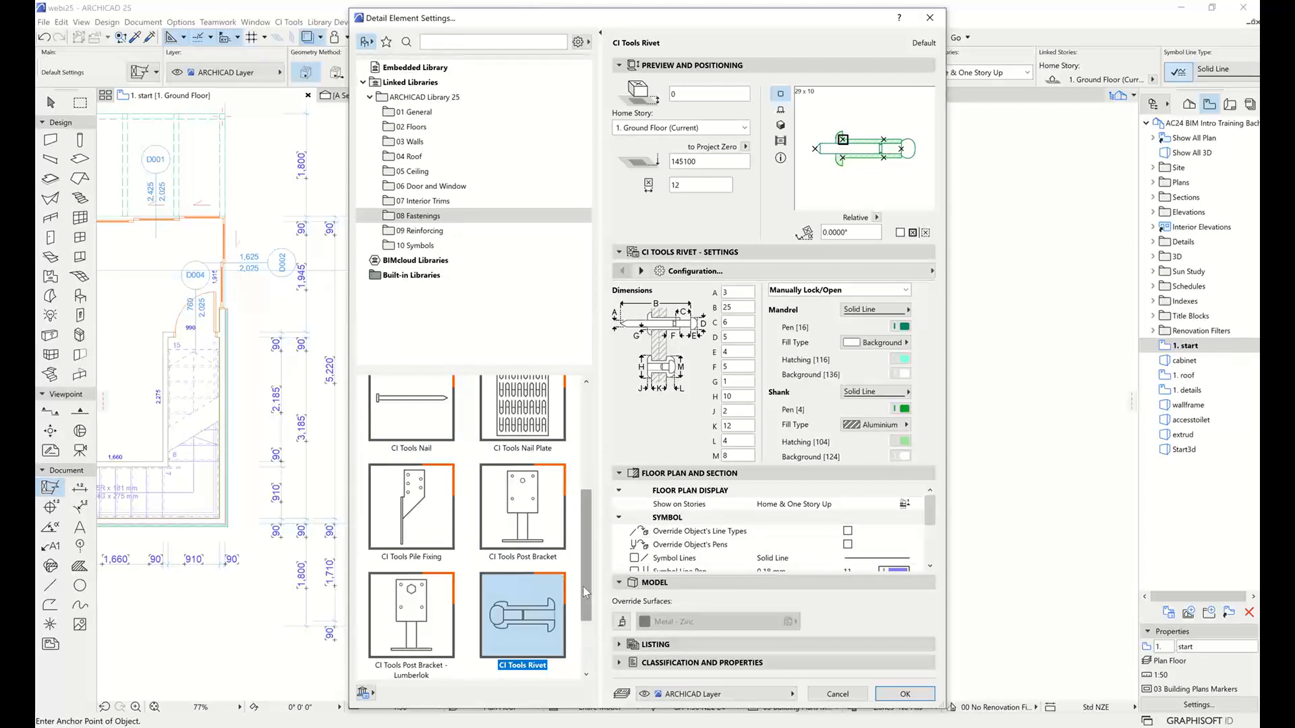
scroll(588, 617, "down", 2)
left_click_drag(588, 617, 589, 643)
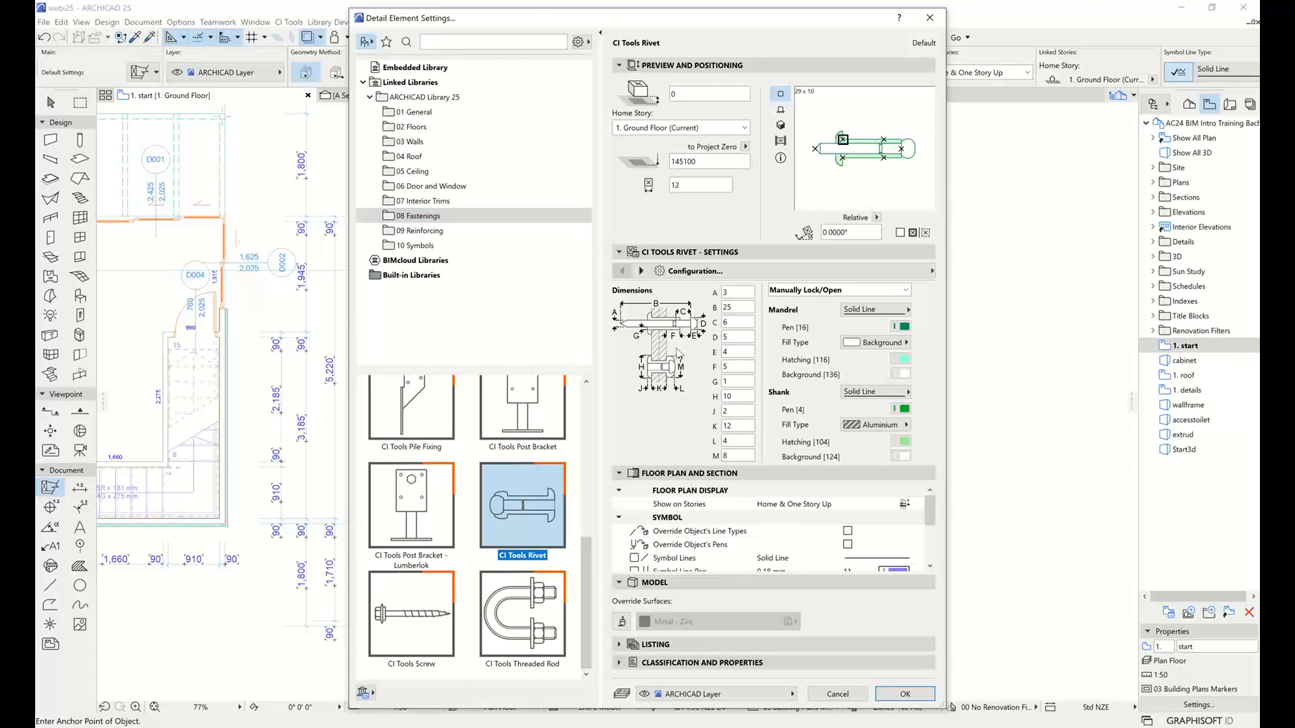
left_click(418, 631)
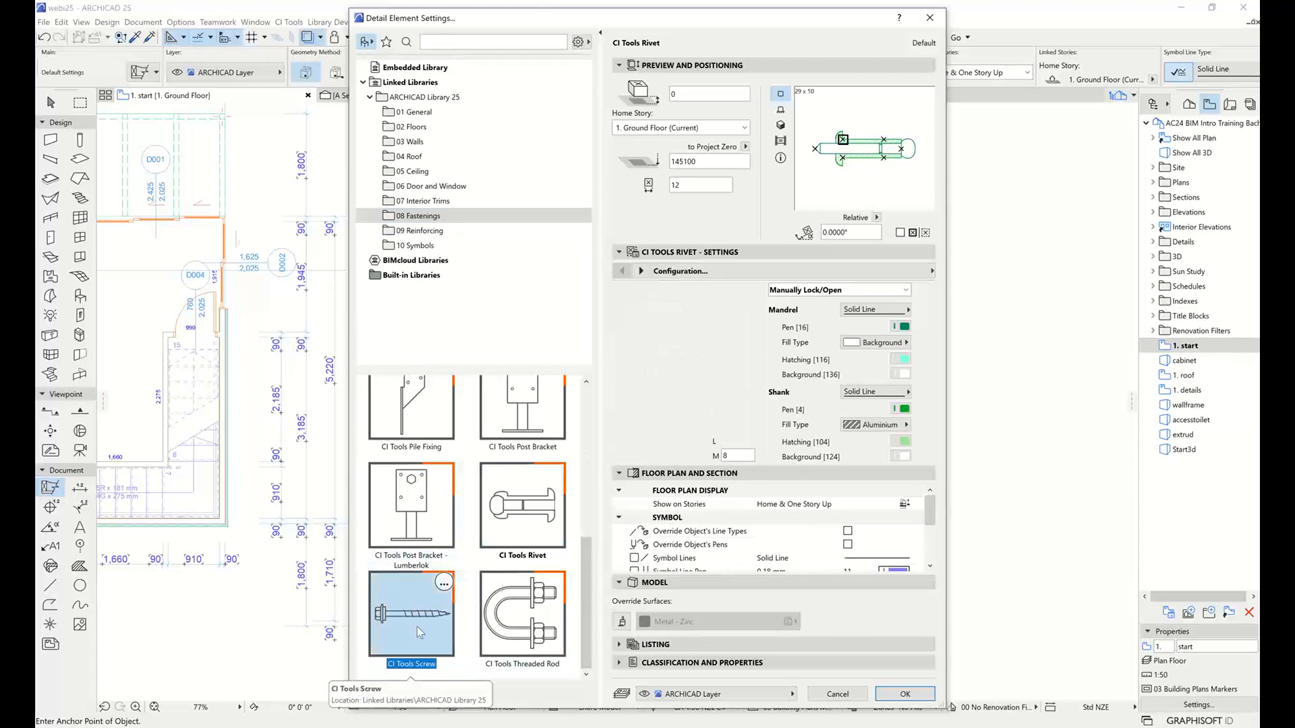
scroll(418, 601, "up", 1)
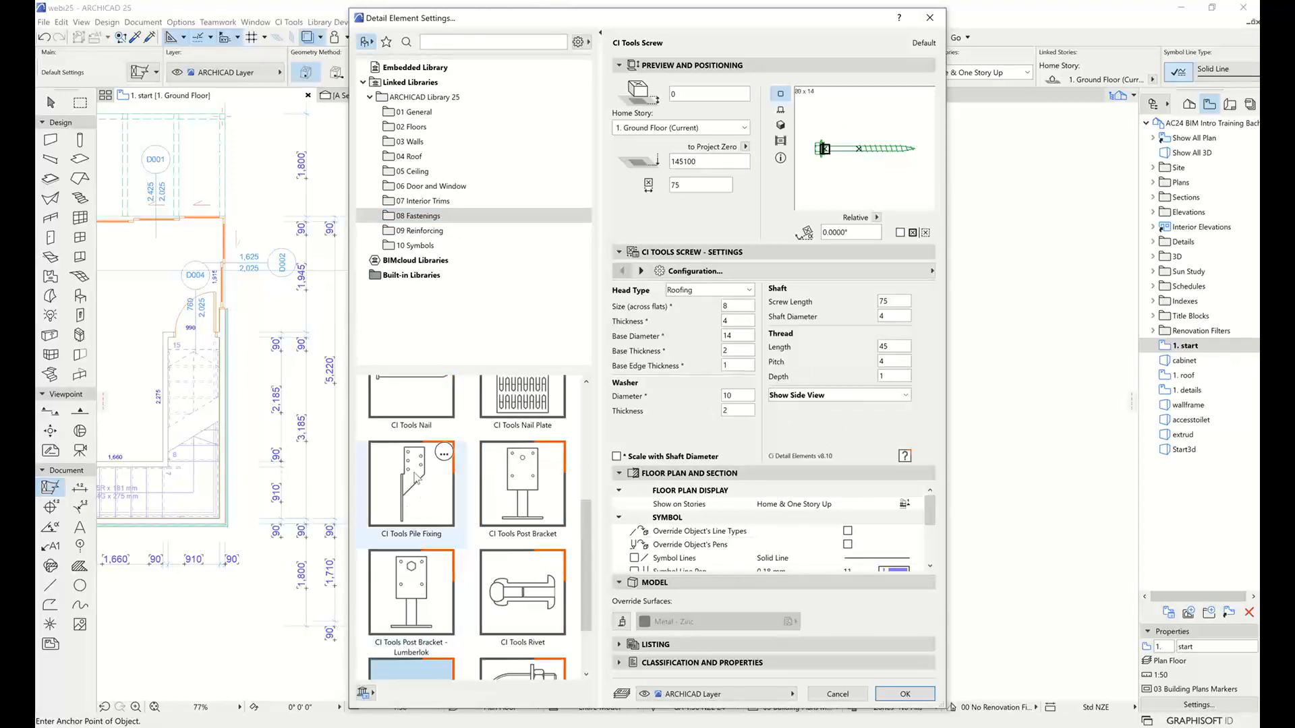
left_click(409, 495)
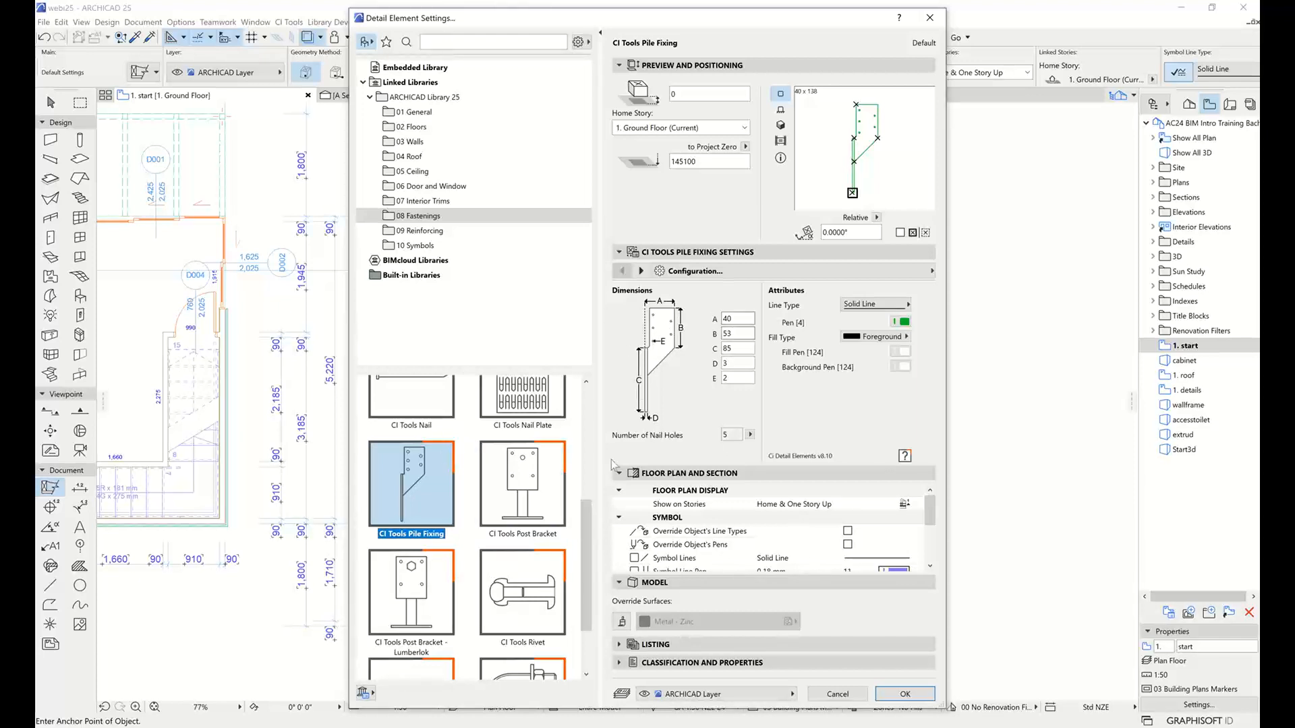
Choose CI Tools Rivet as the detail element, preview Always show Open and Always show Locked, and accept the settings with Manually Lock/Open
left_click(529, 603)
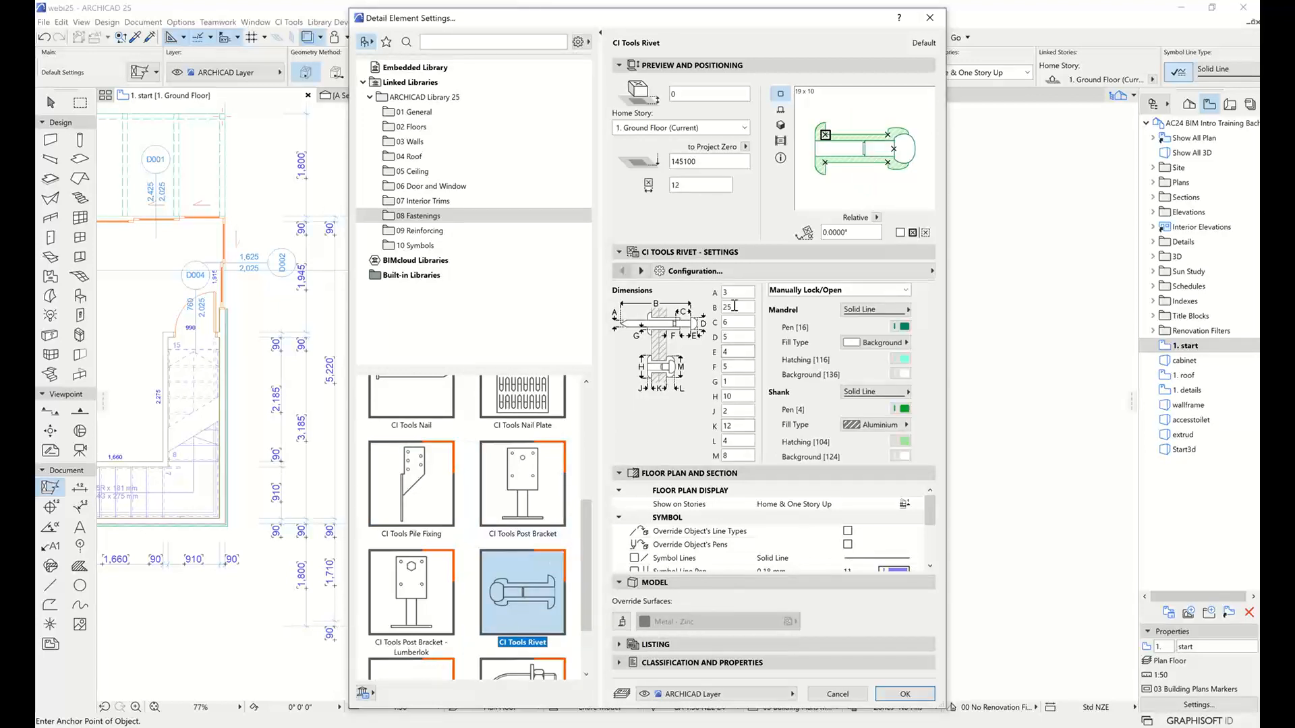
left_click(795, 291)
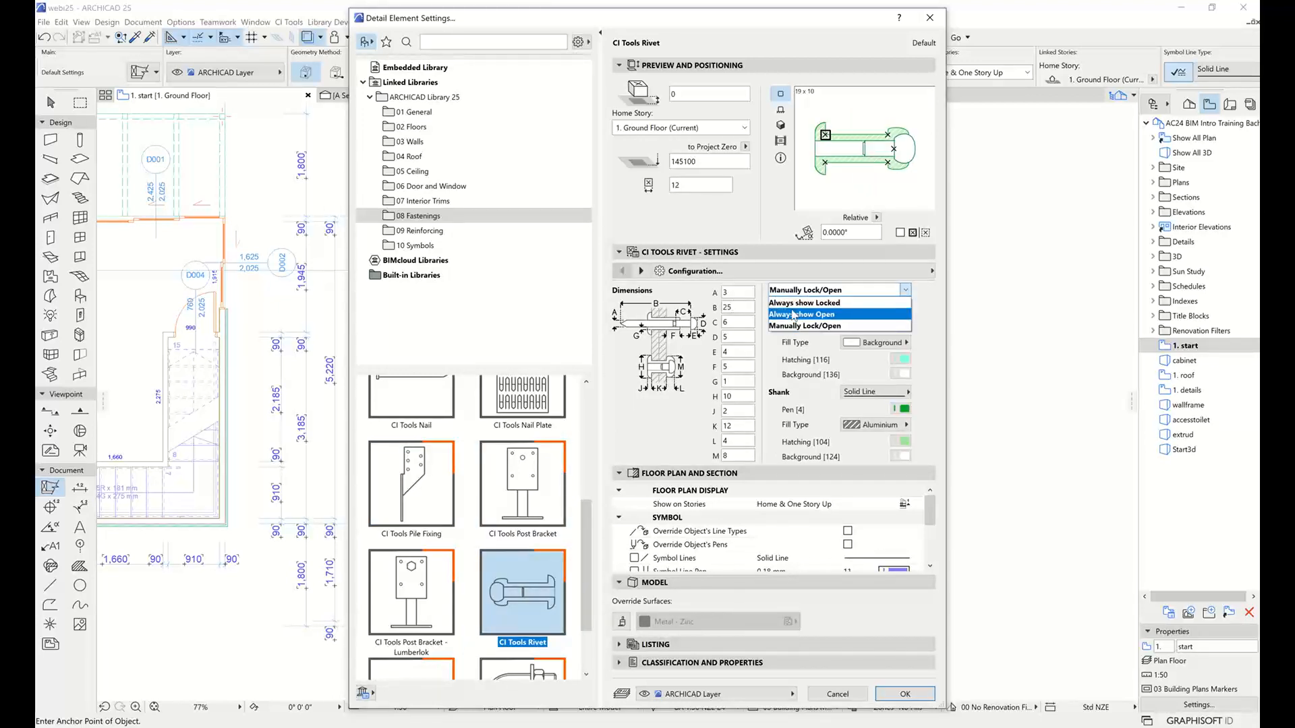
left_click(794, 315)
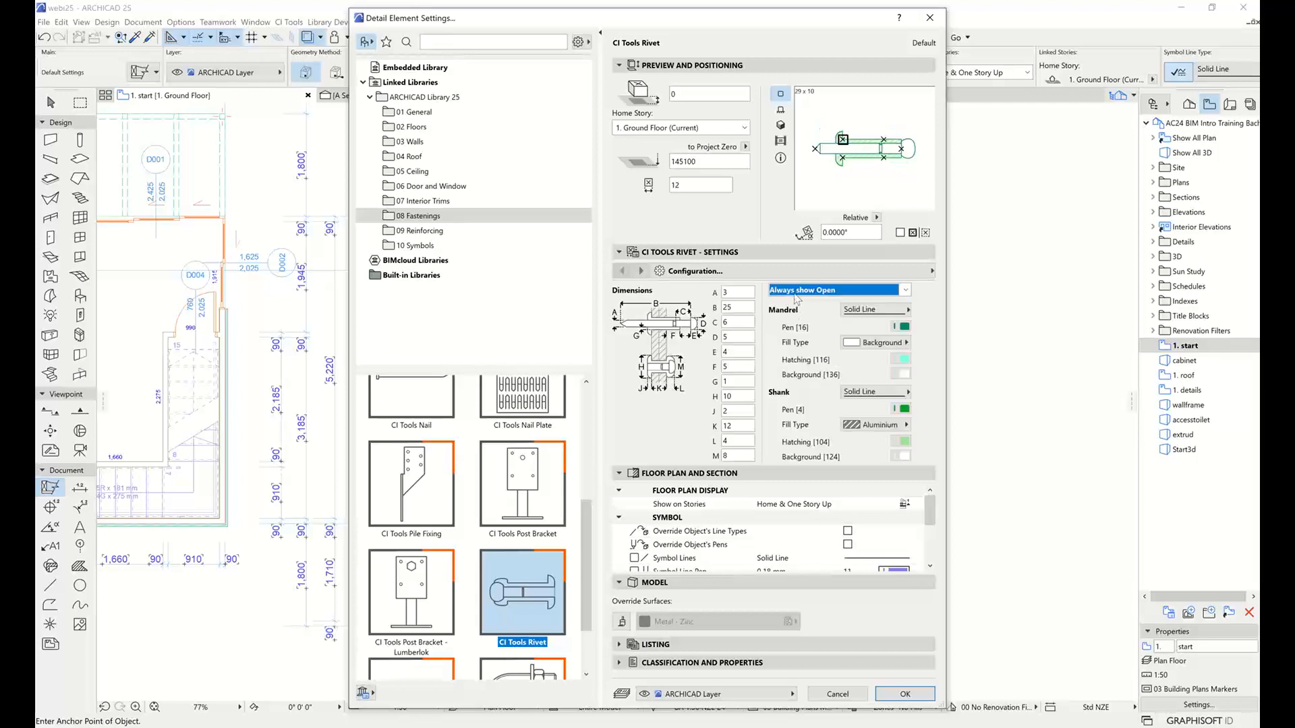
left_click(801, 291)
left_click(803, 302)
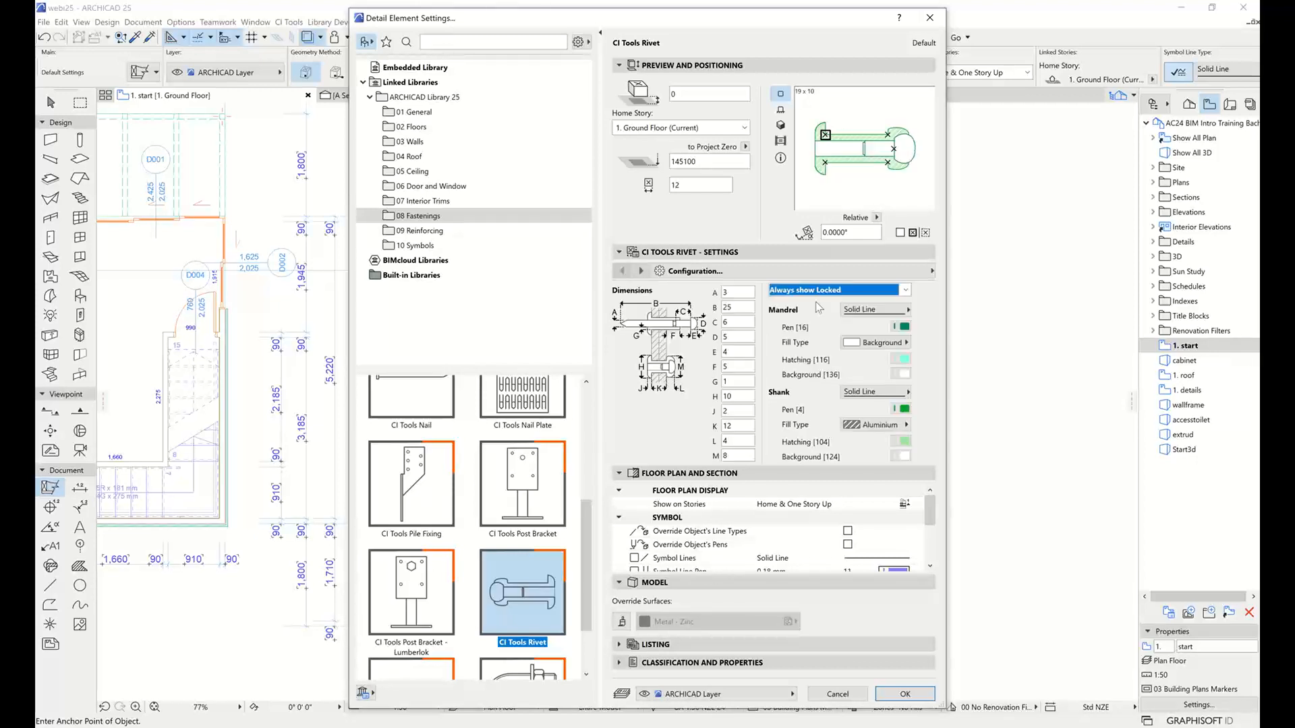
left_click(802, 291)
left_click(811, 327)
left_click(905, 694)
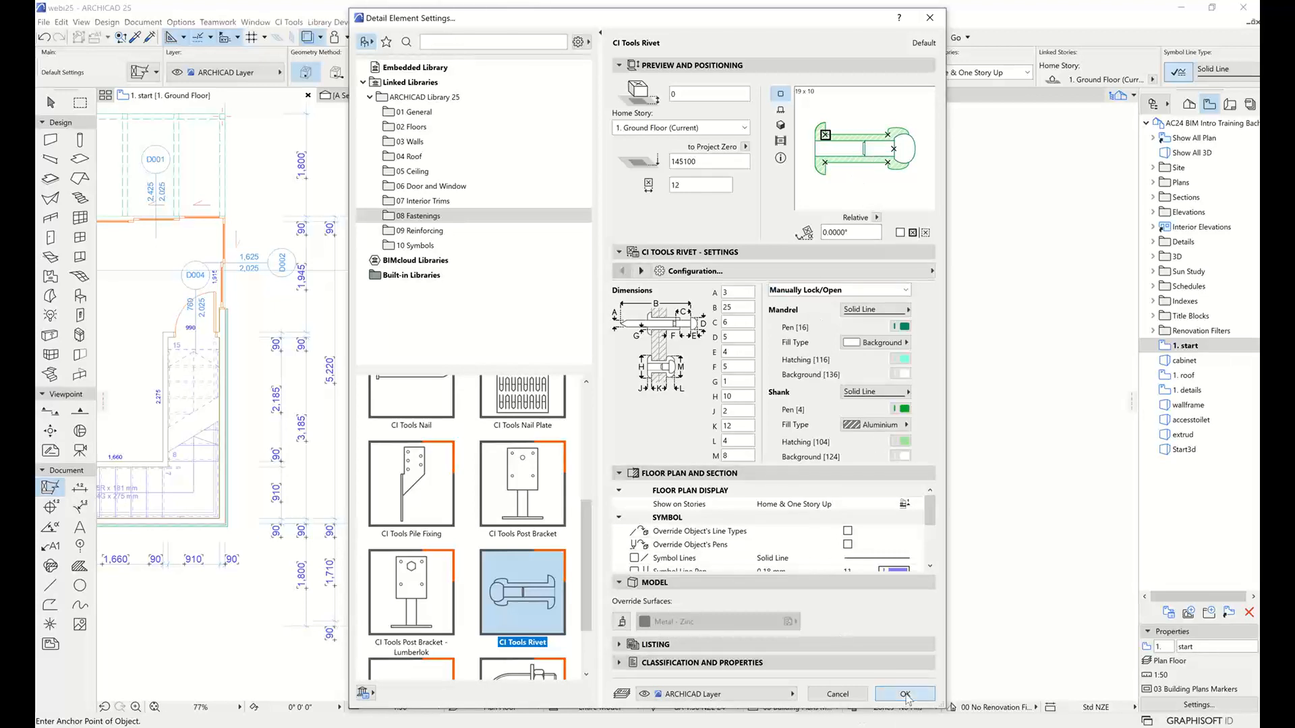
scroll(777, 388, "up", 10)
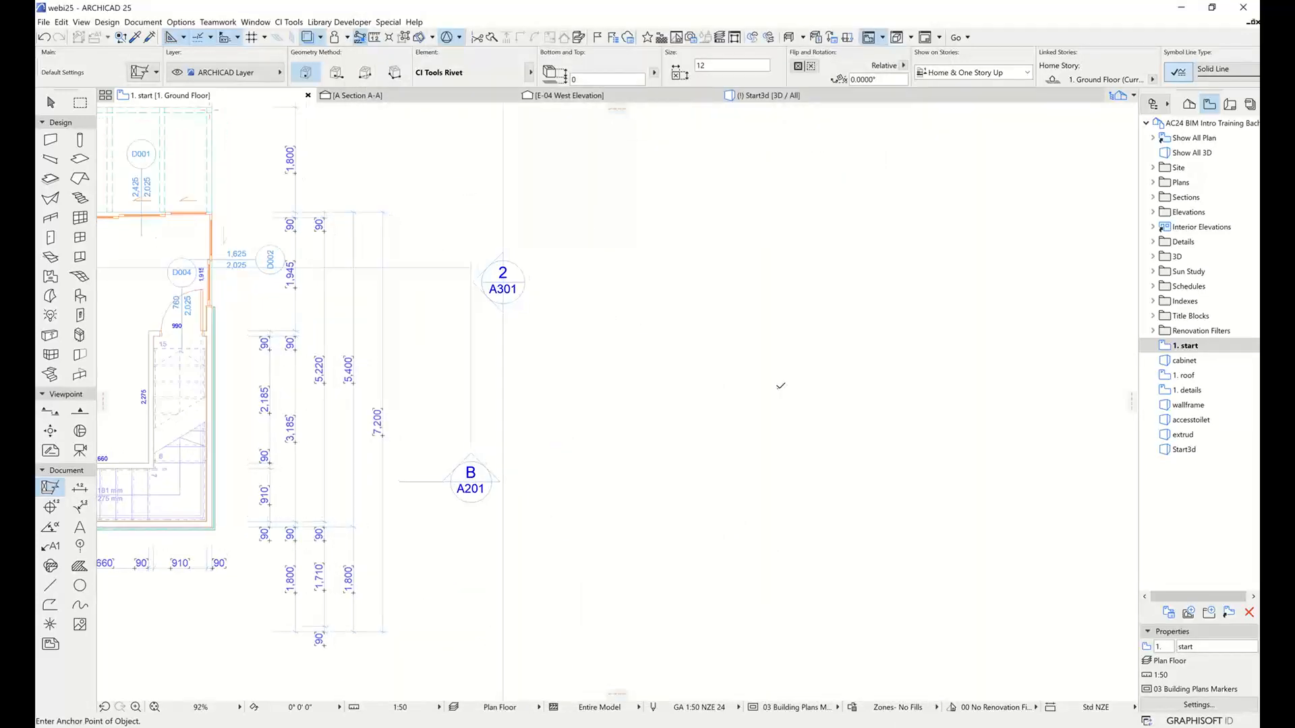
Place the CI Tools Rivet in the empty area beside the floor plan and select it
scroll(776, 383, "up", 12)
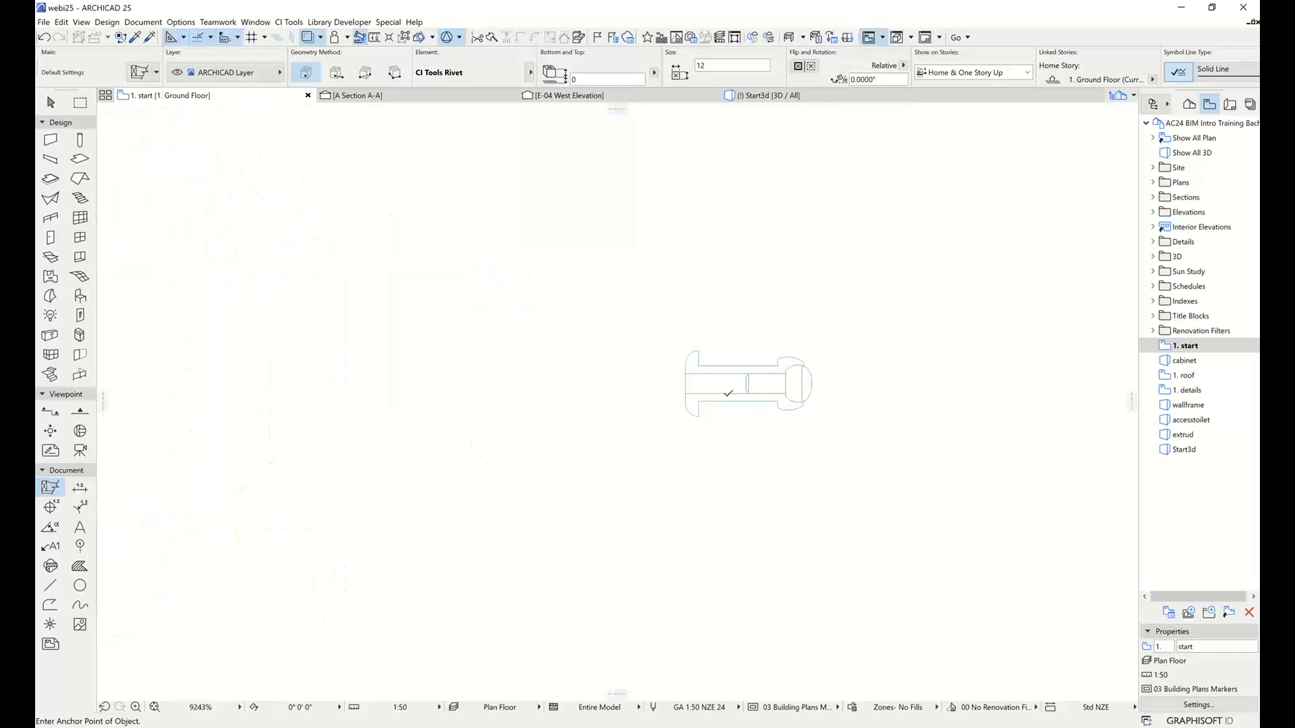
left_click(51, 102)
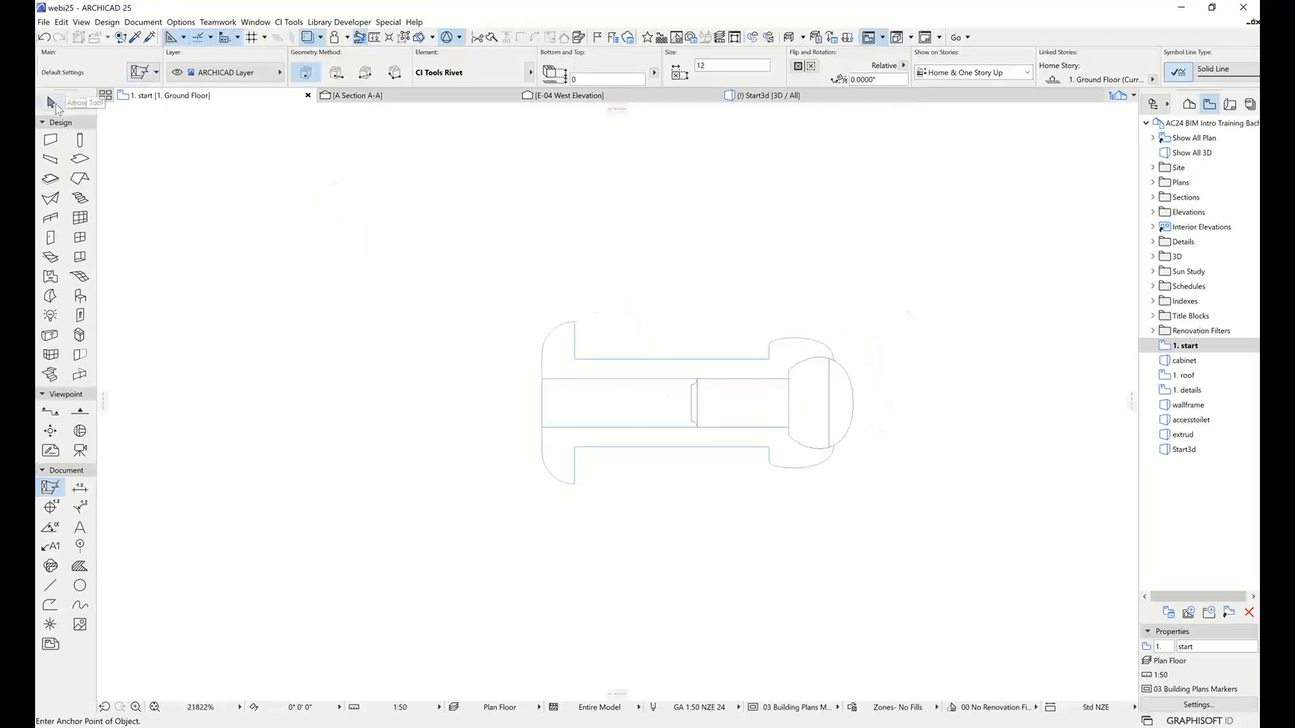
left_click_drag(551, 294, 897, 527)
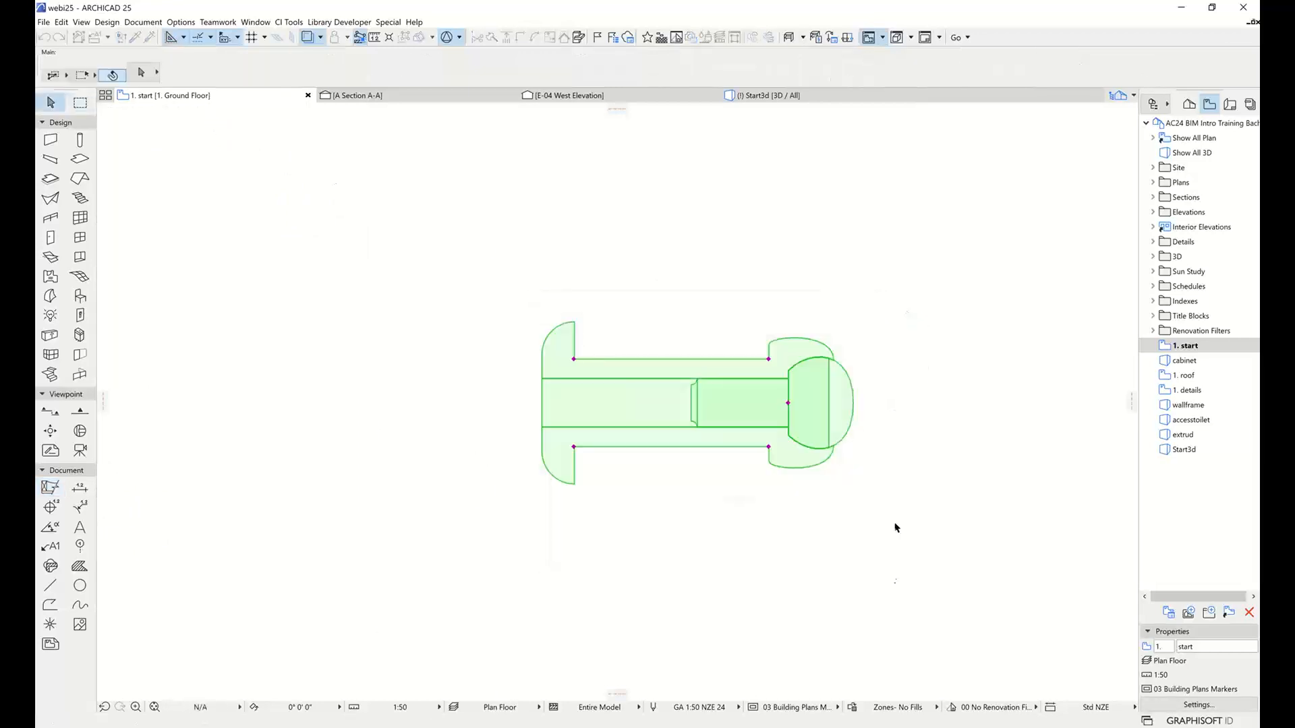
Stretch the selected rivet's mandrel outward from its head point to pull the rivet open
left_click(788, 402)
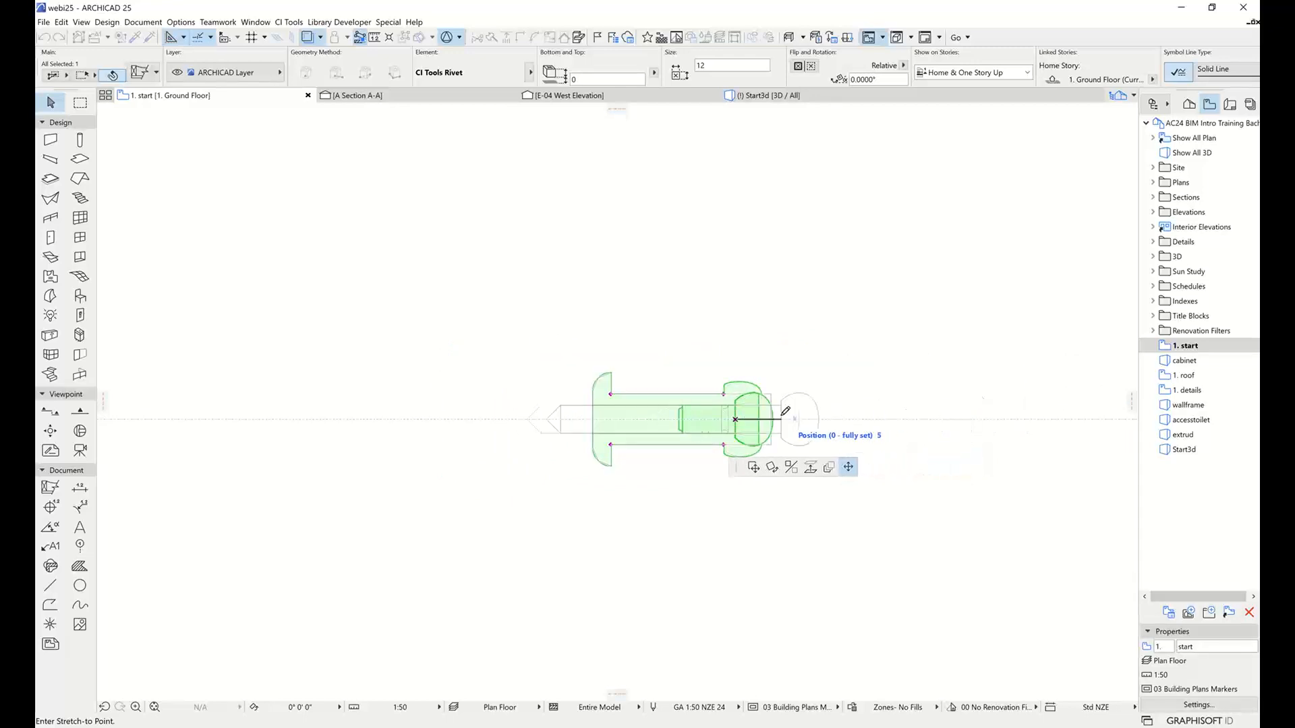
left_click(919, 411)
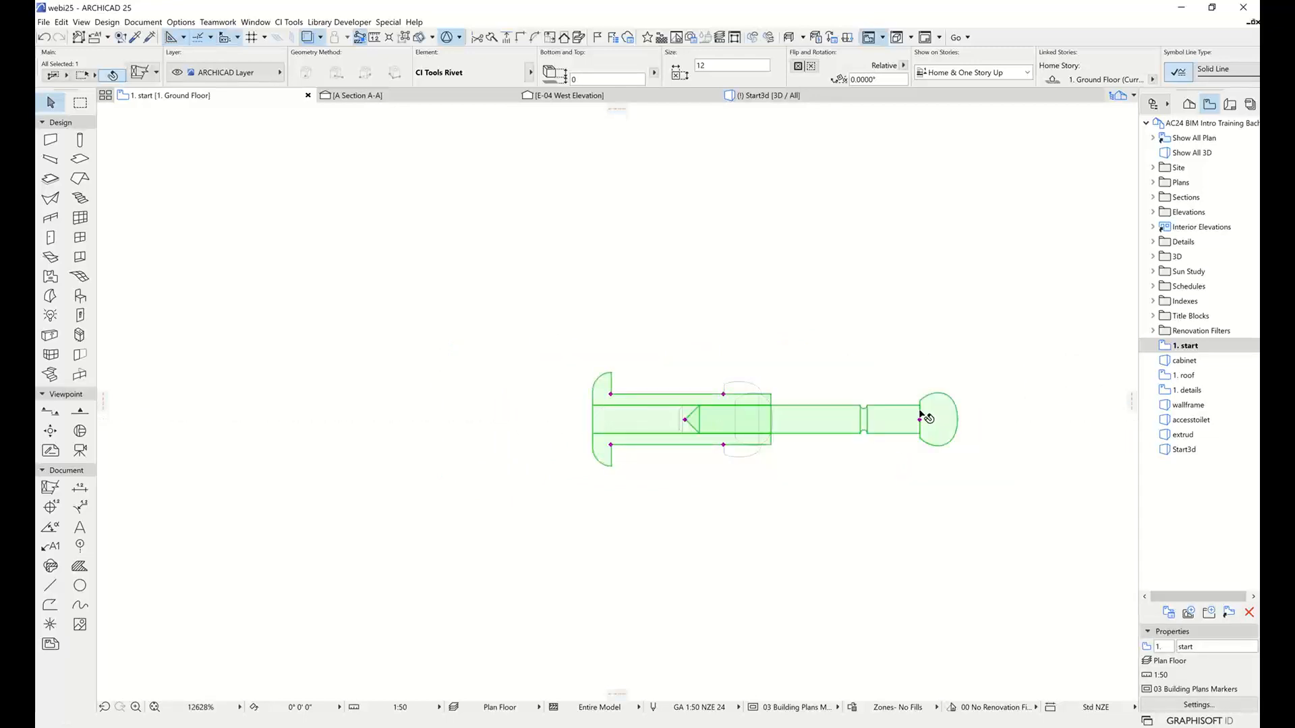
scroll(874, 574, "down", 1)
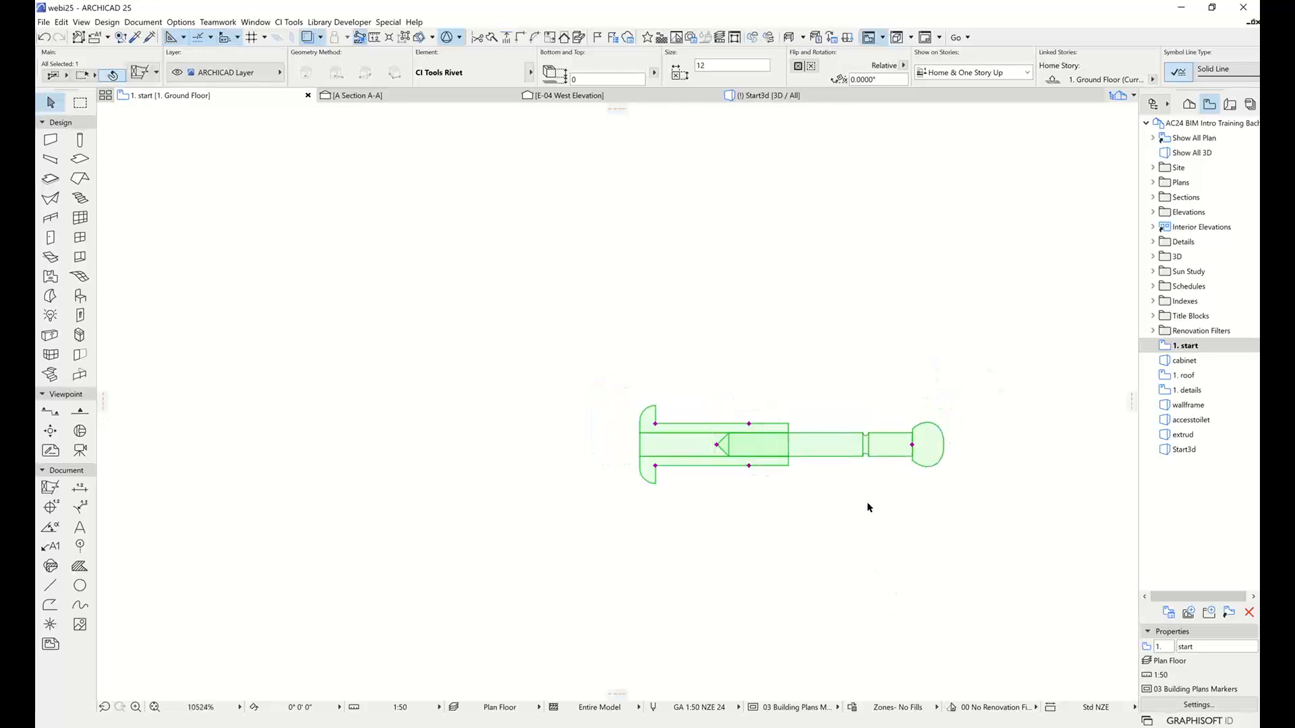
scroll(867, 503, "up", 2)
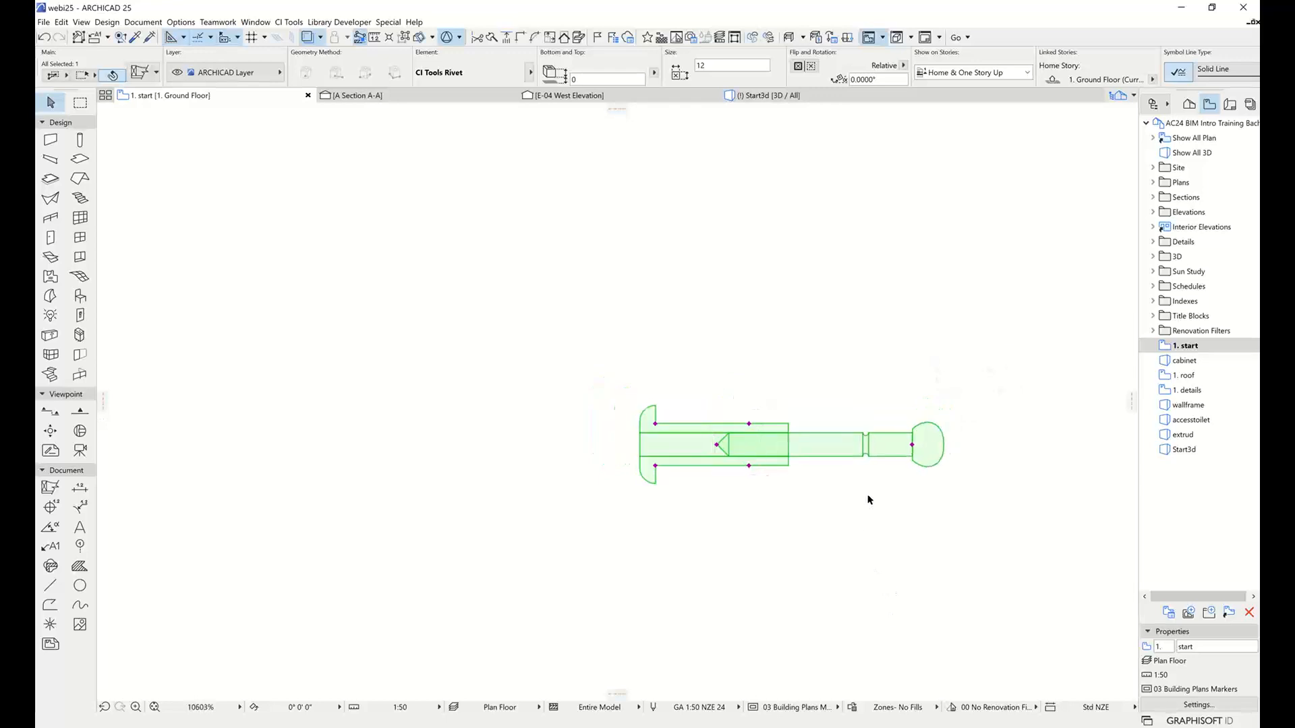
Open the selected rivet's settings and preview CI Tools Engineers Bolt as ISO Metric Structural, ISO Metric Non-Structural and ISO Metric Non-Structural Thin
left_click(141, 73)
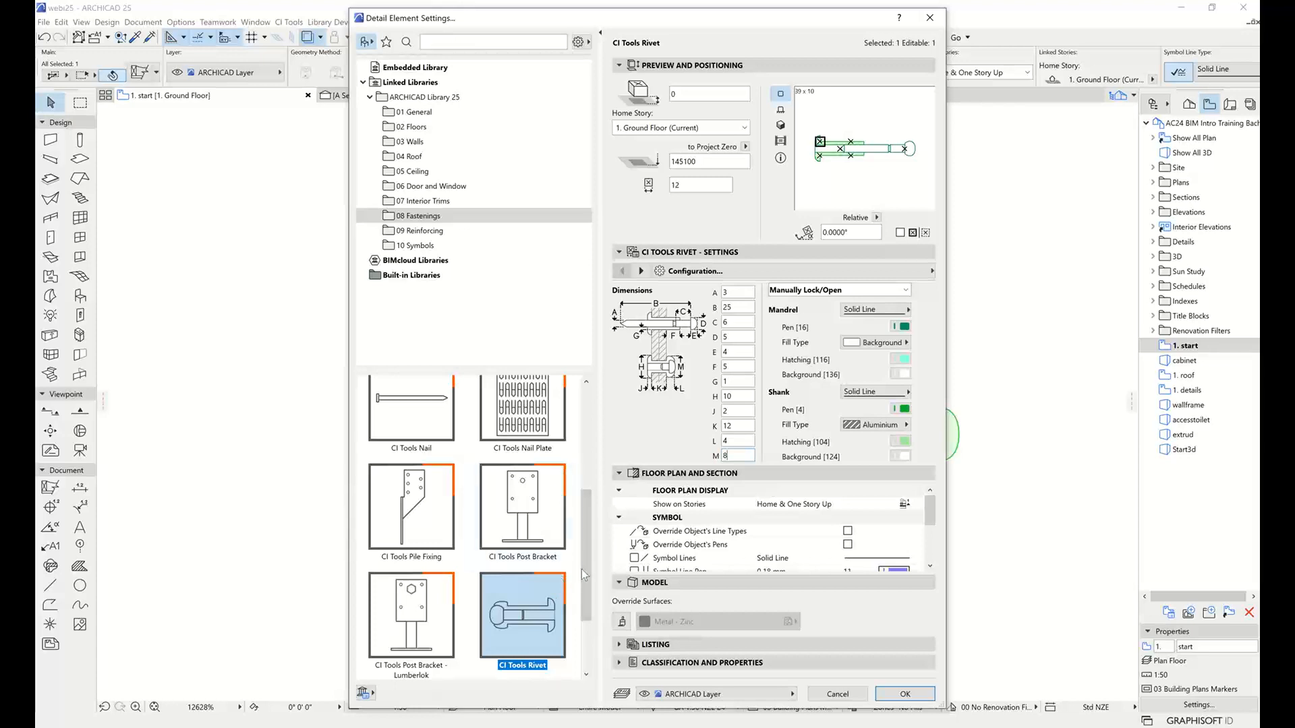
left_click_drag(584, 573, 584, 449)
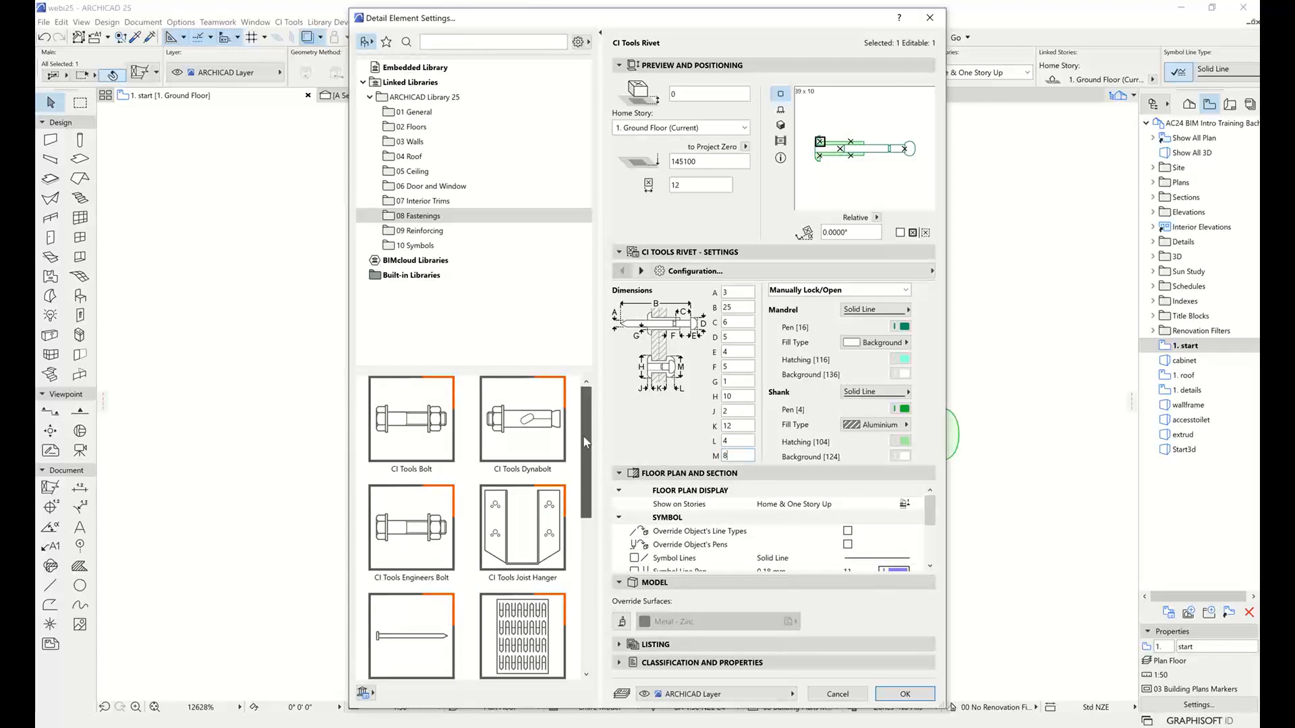
left_click(419, 518)
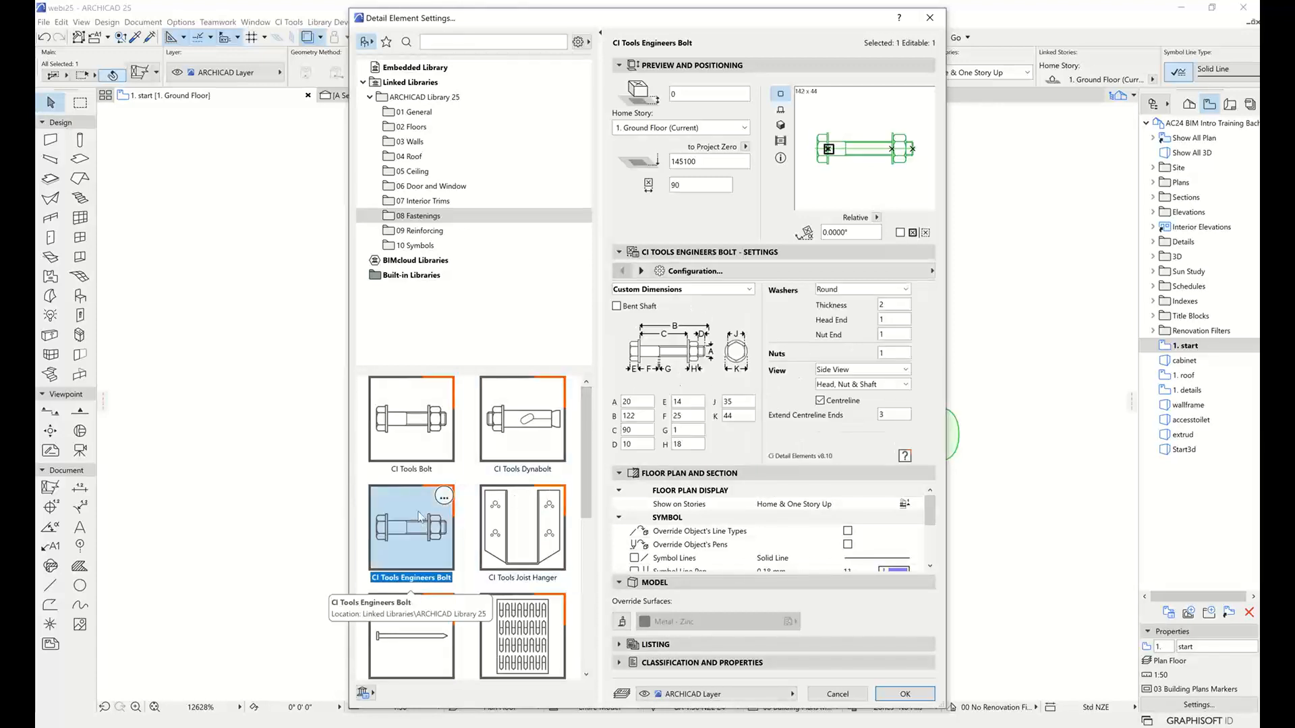
left_click(749, 290)
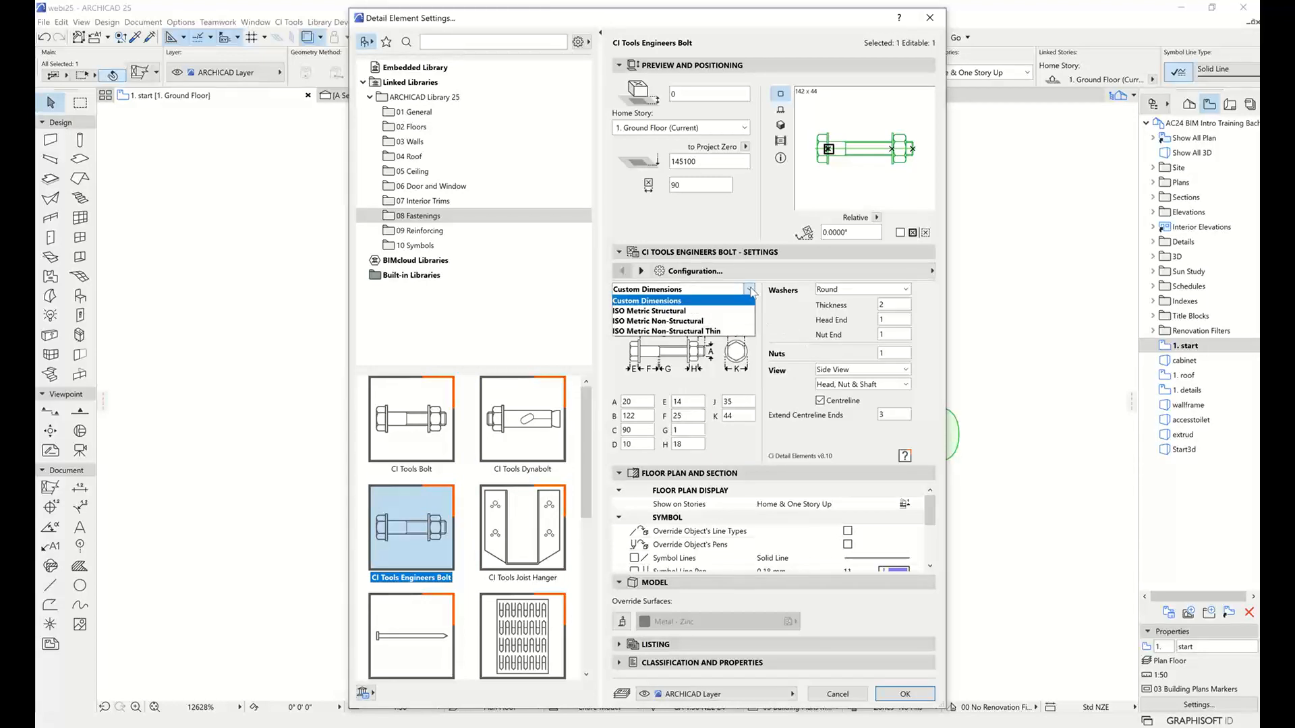
left_click(675, 312)
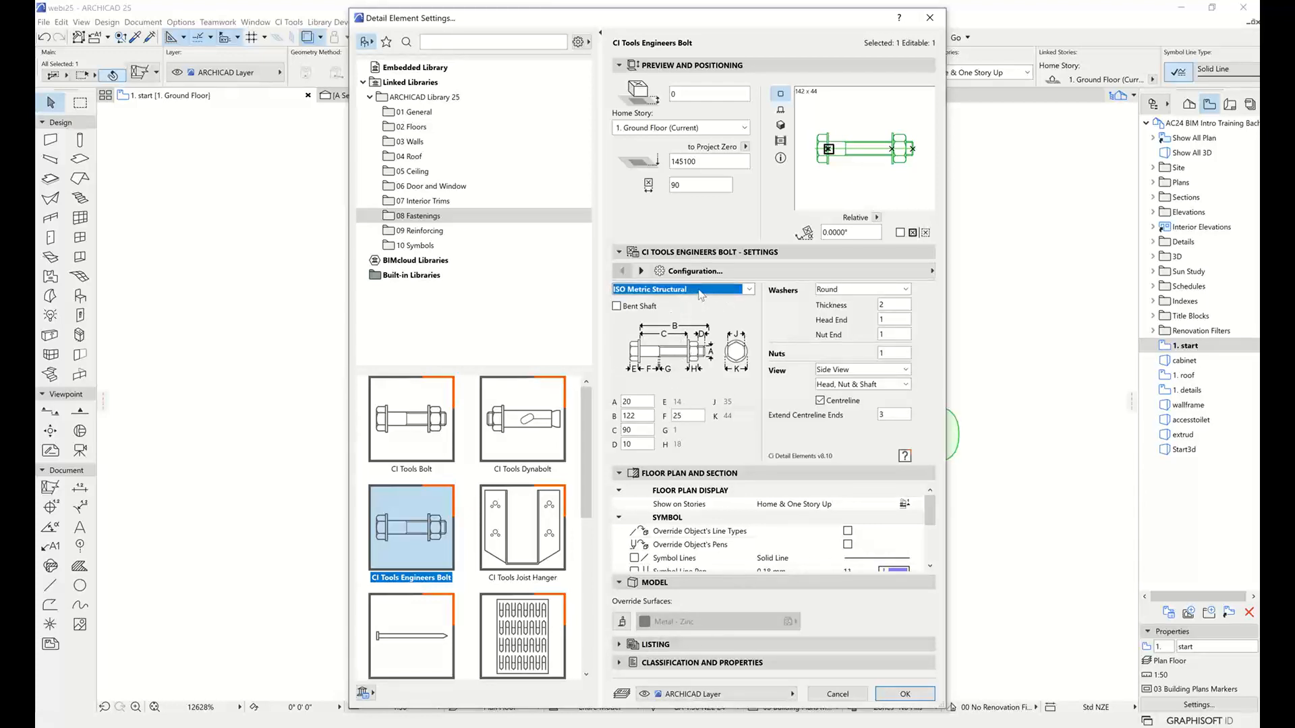
left_click(695, 292)
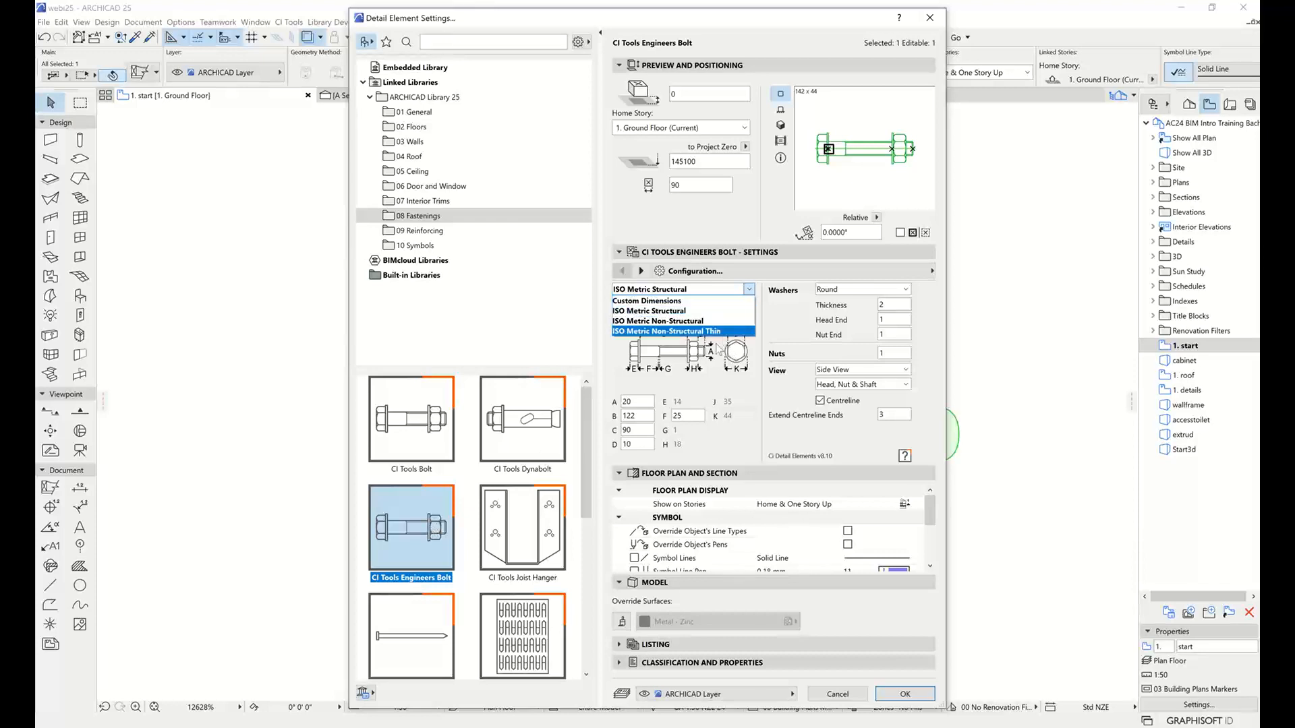
left_click(724, 321)
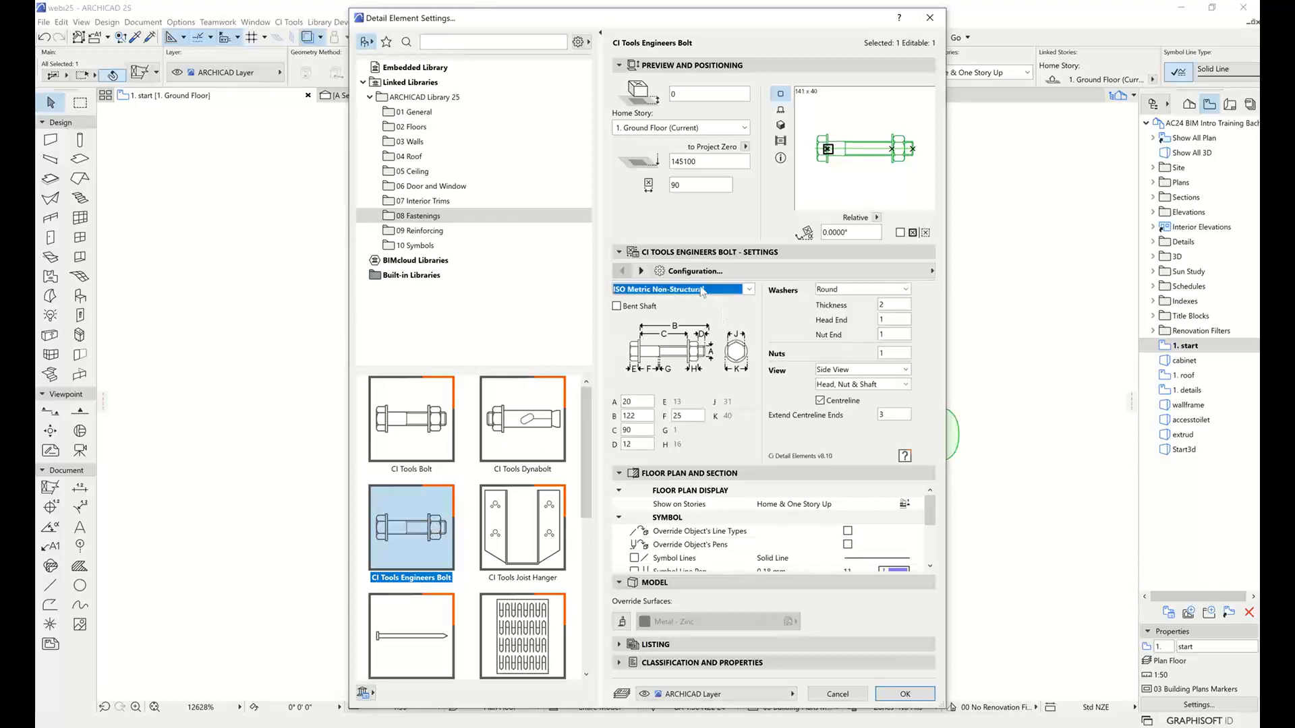
left_click(681, 288)
left_click(657, 335)
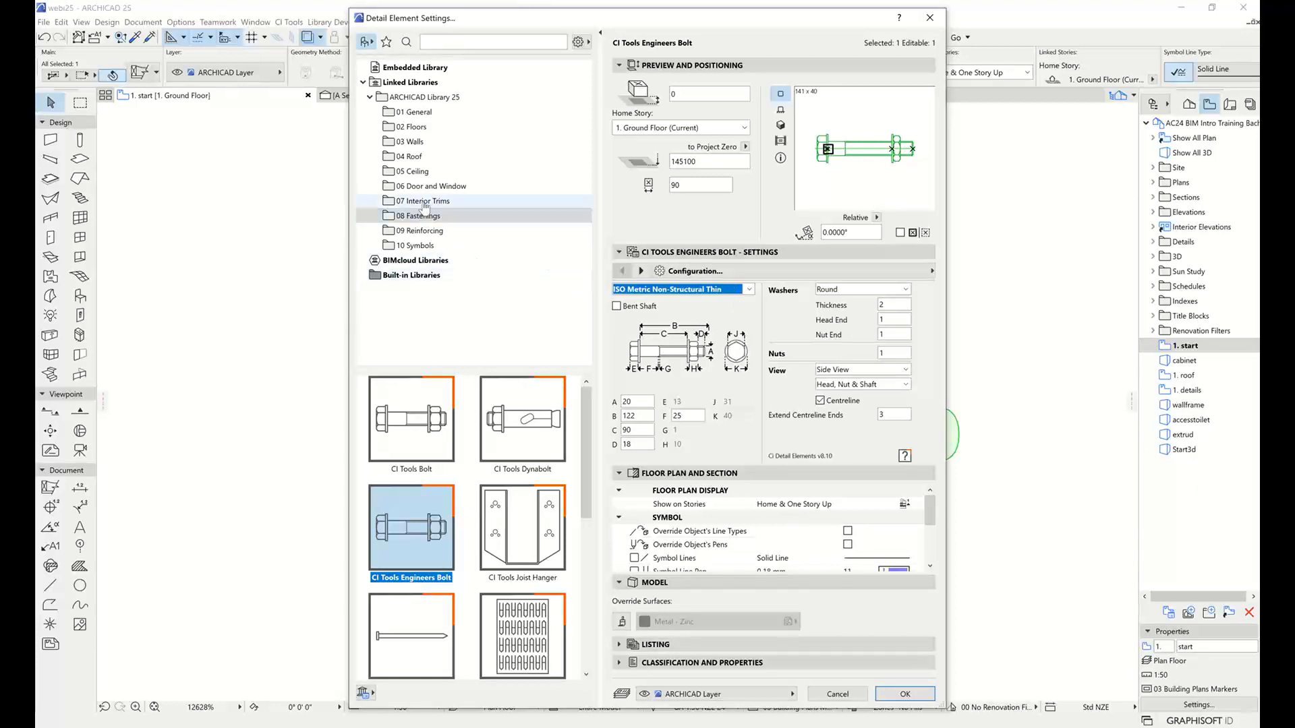
Browse the 04 Roof folder and preview CI Tools Truss - Scissor and CI Tools Truss - Truncated Girder
left_click(412, 157)
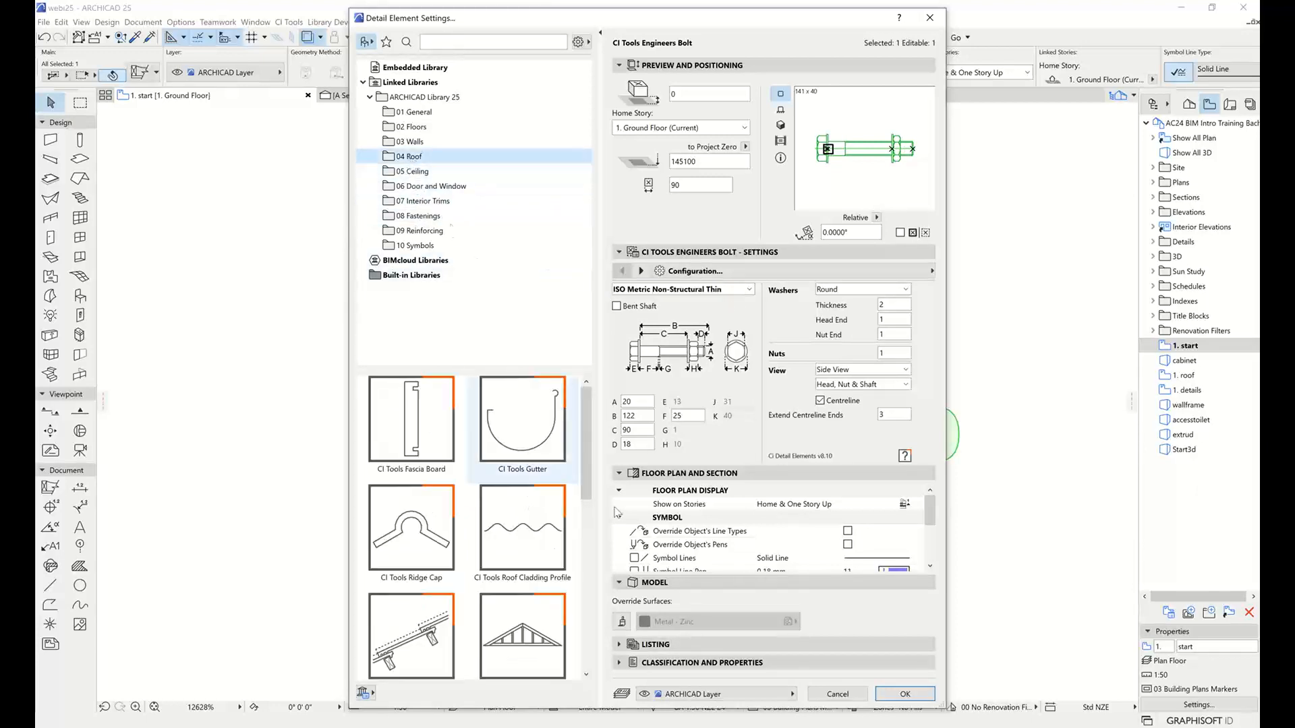
scroll(585, 432, "down", 1)
left_click_drag(589, 462, 588, 586)
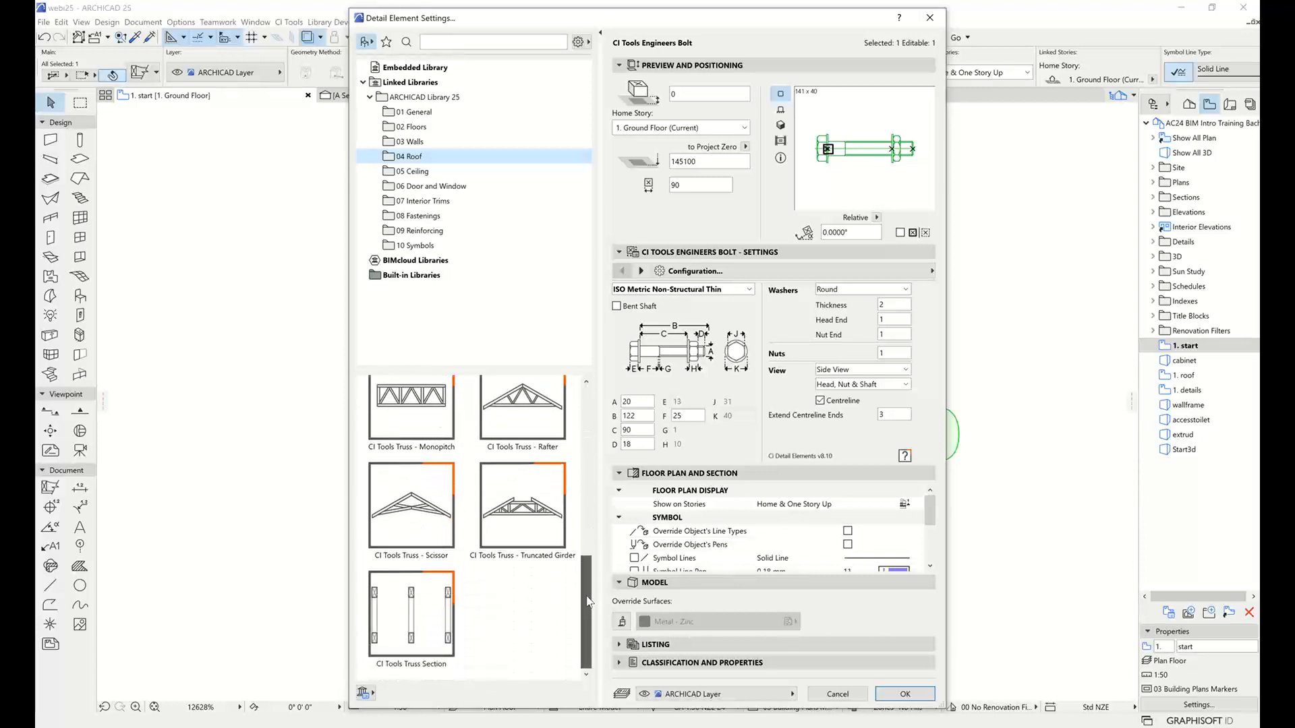
left_click(410, 518)
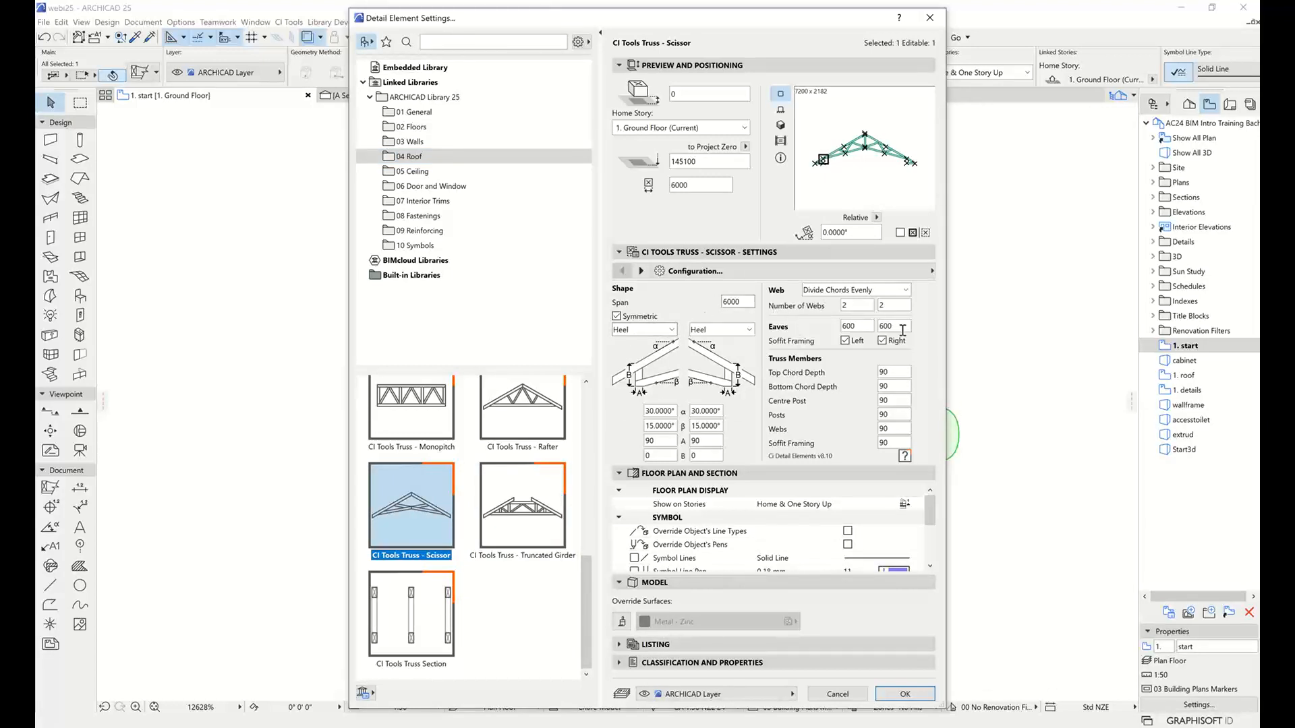
left_click(537, 519)
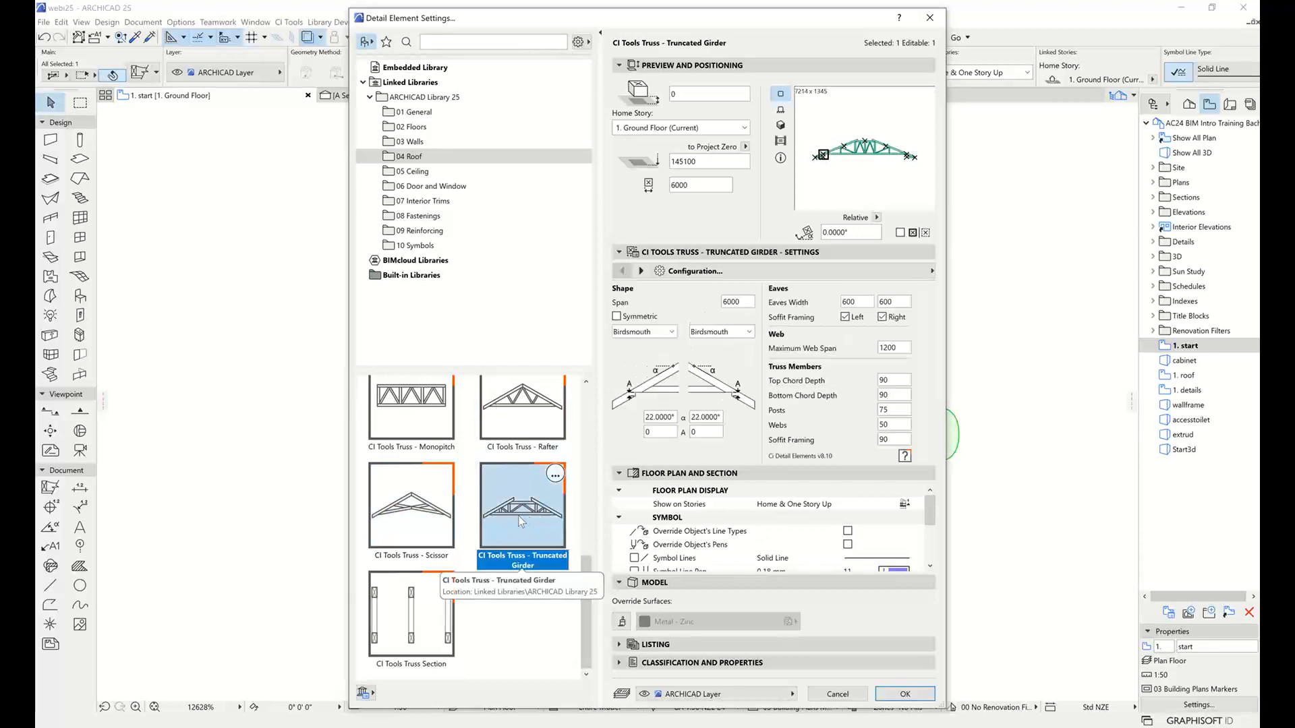
Return to CI Tools Truss - Scissor and review its web options and settings pages, keeping Divide Chords Evenly
left_click(412, 523)
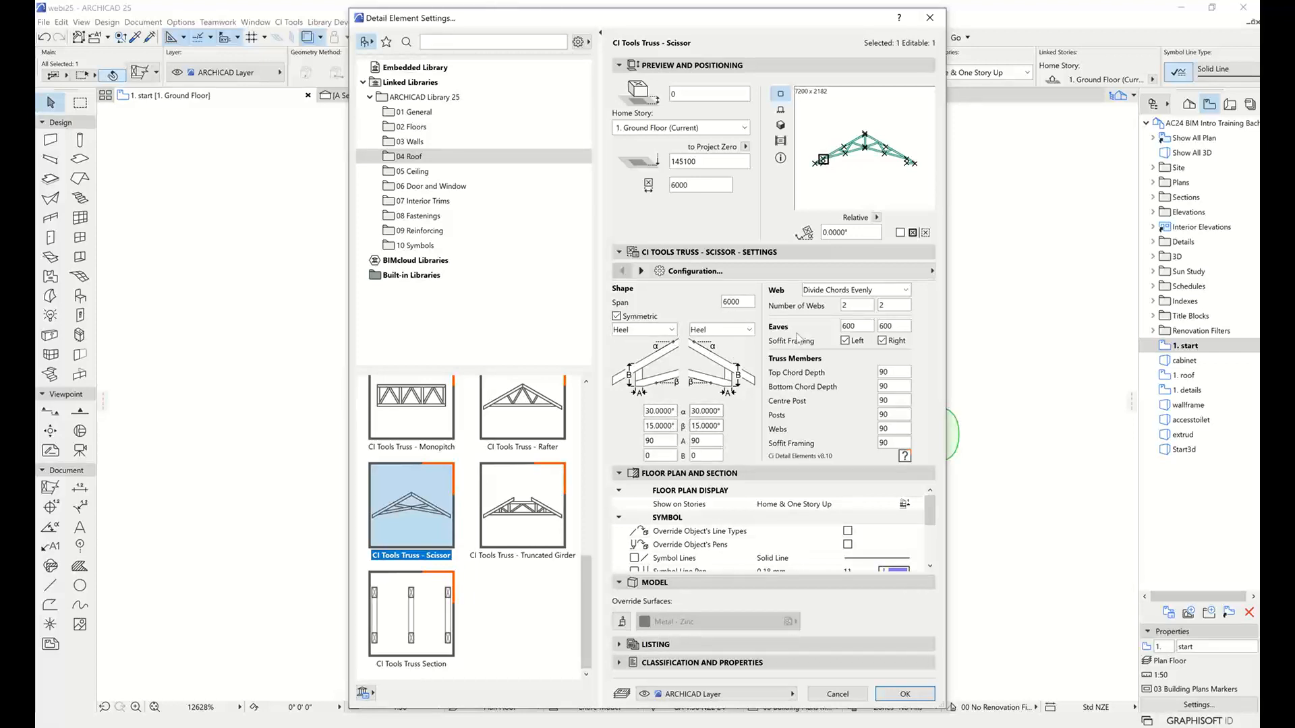
left_click(874, 291)
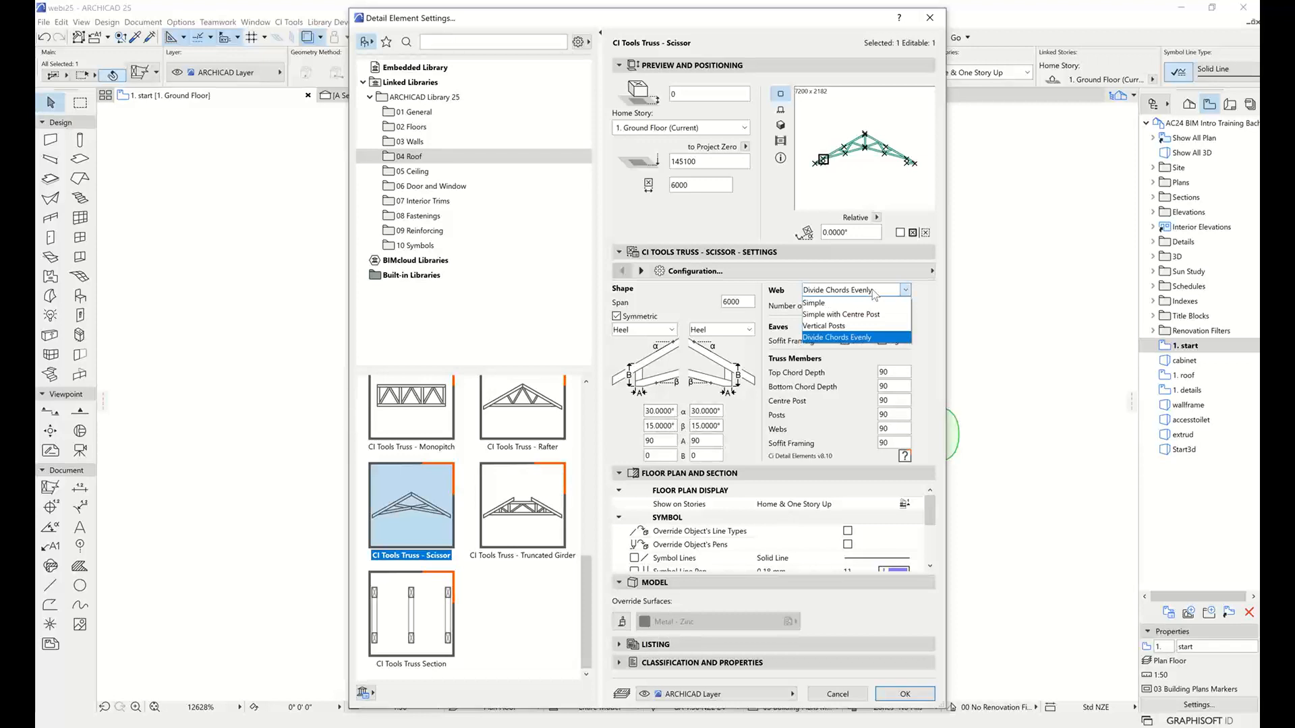
left_click(874, 293)
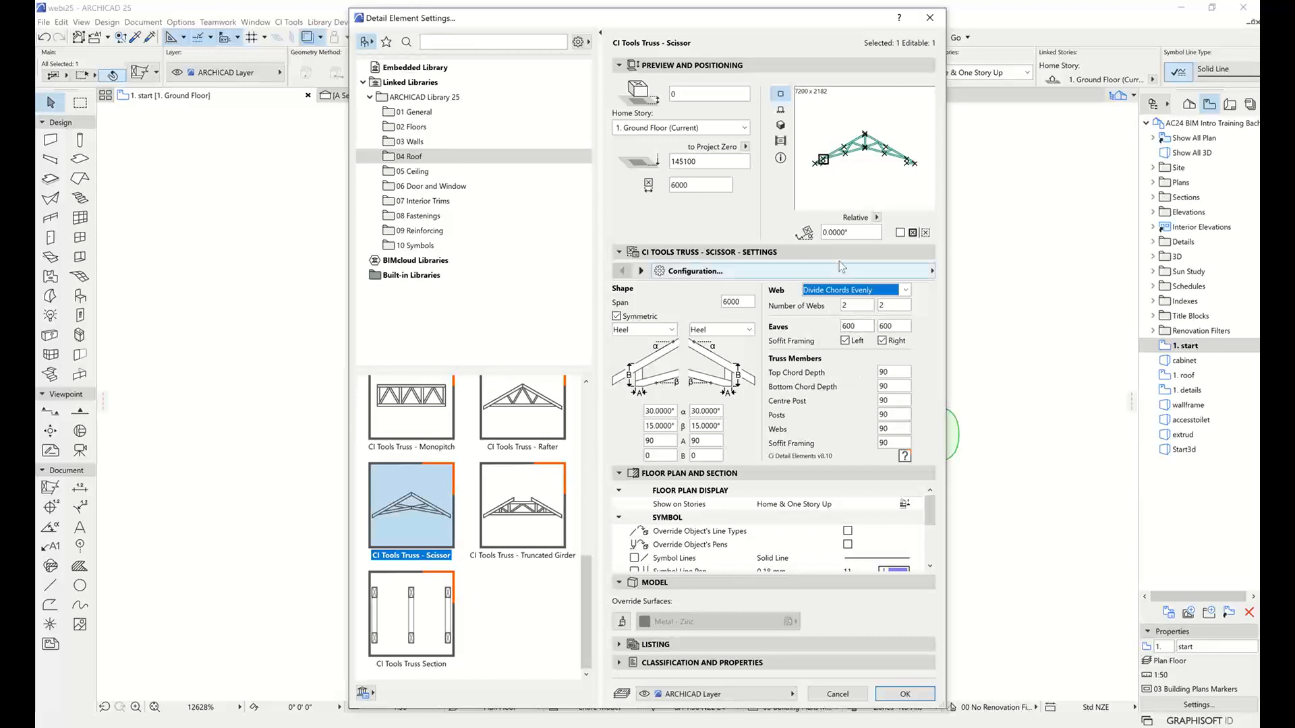
left_click(839, 269)
left_click(840, 170)
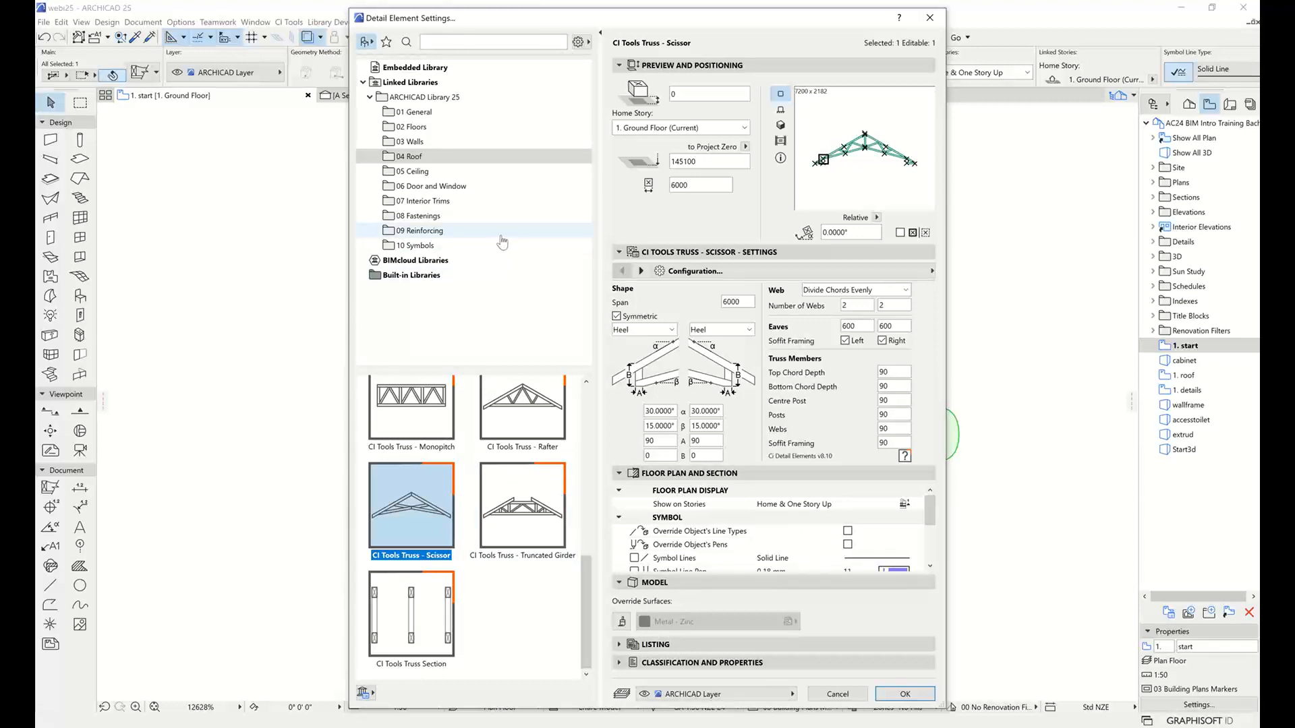
Preview CI Tools Wall Frame Section from the 03 Walls folder, then replace the selected element with CI Tools Timber Wall Framing
left_click(430, 142)
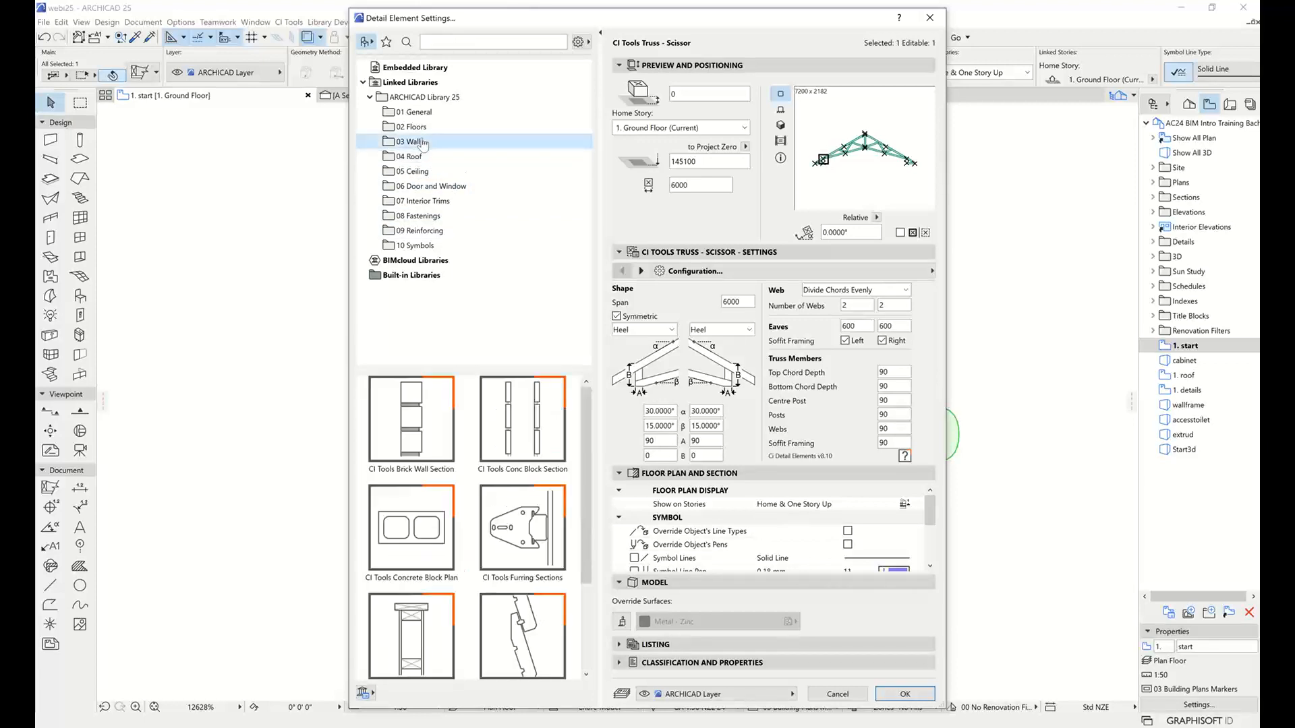
scroll(519, 486, "down", 3)
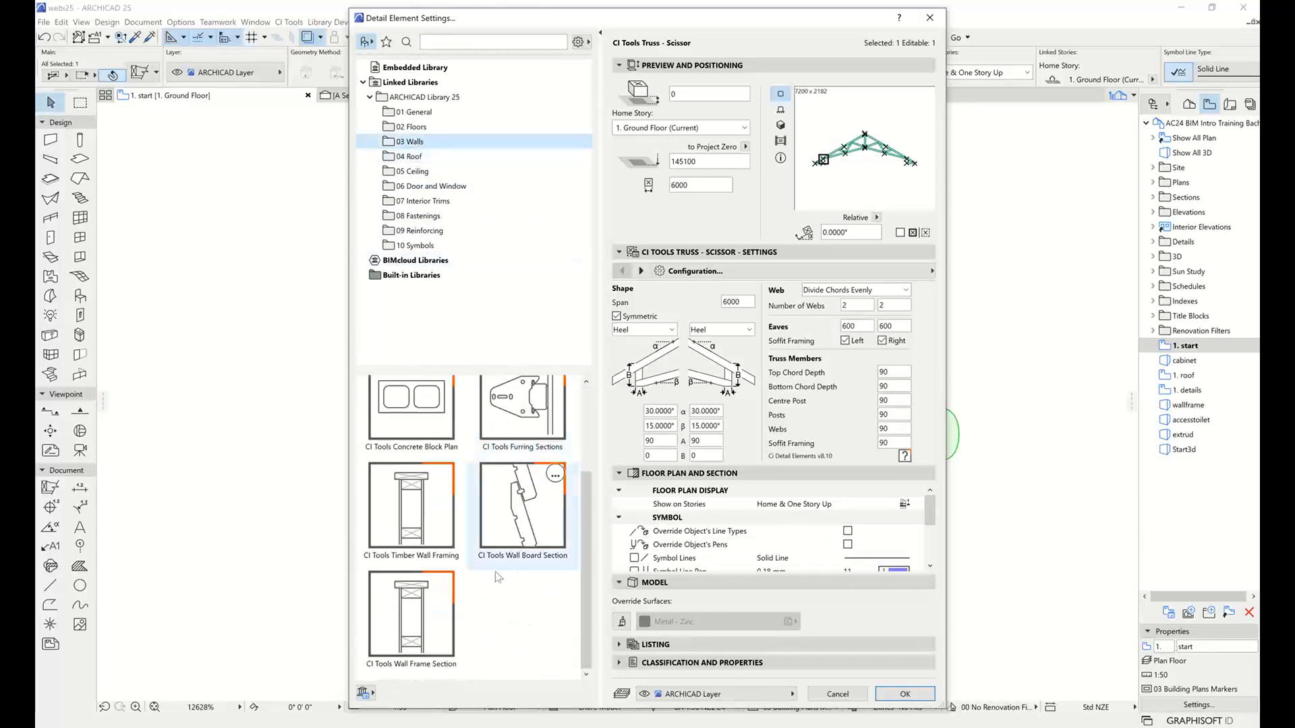
left_click(418, 644)
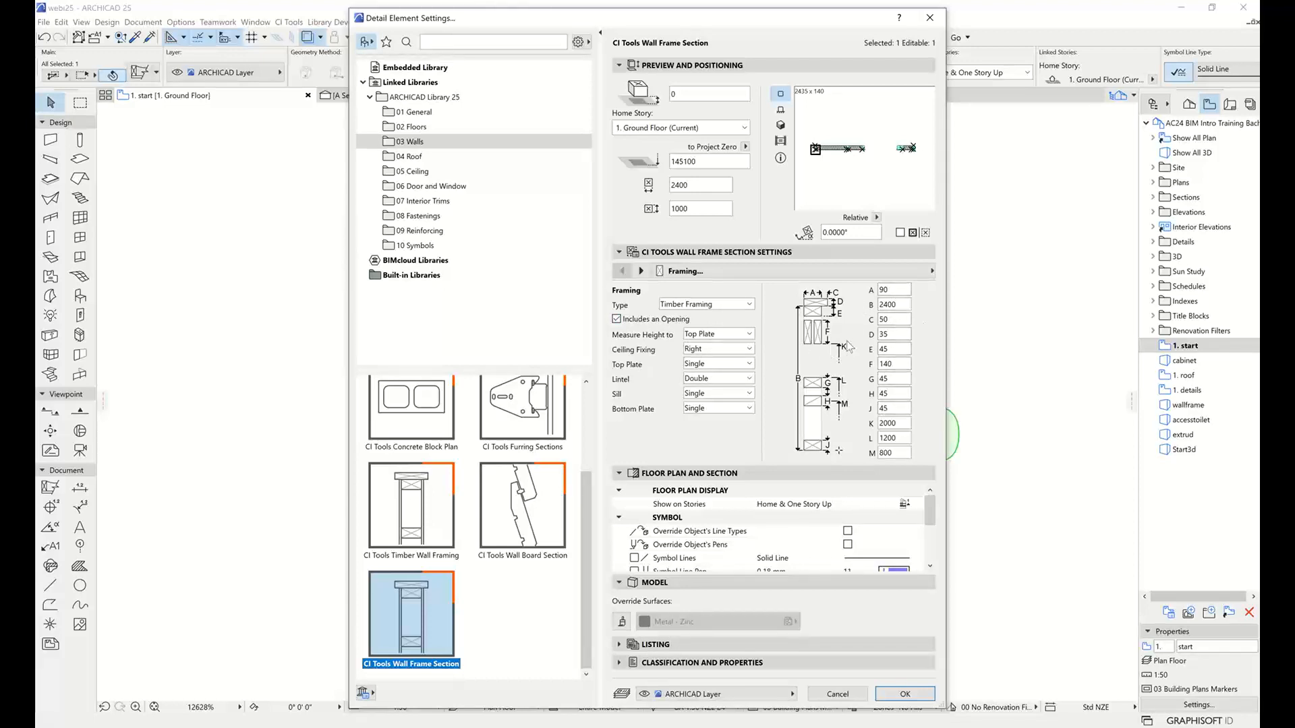
left_click(409, 529)
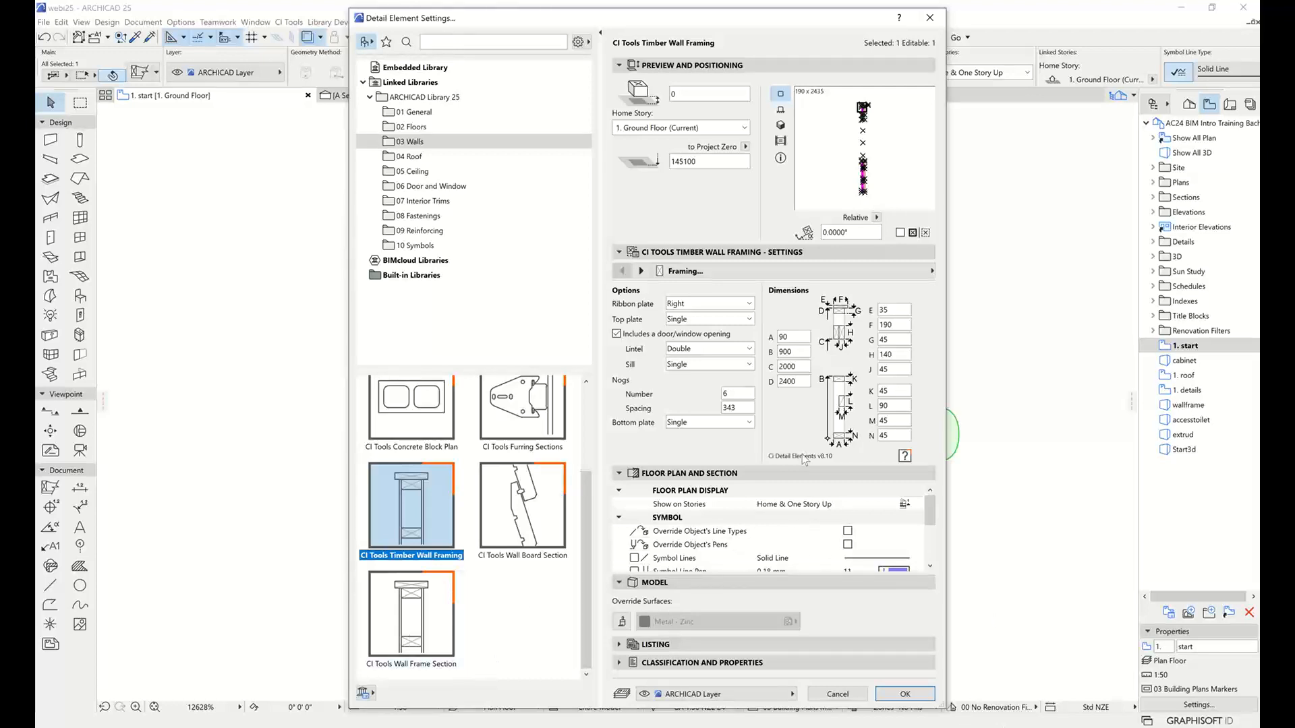
left_click(905, 694)
scroll(670, 385, "down", 4)
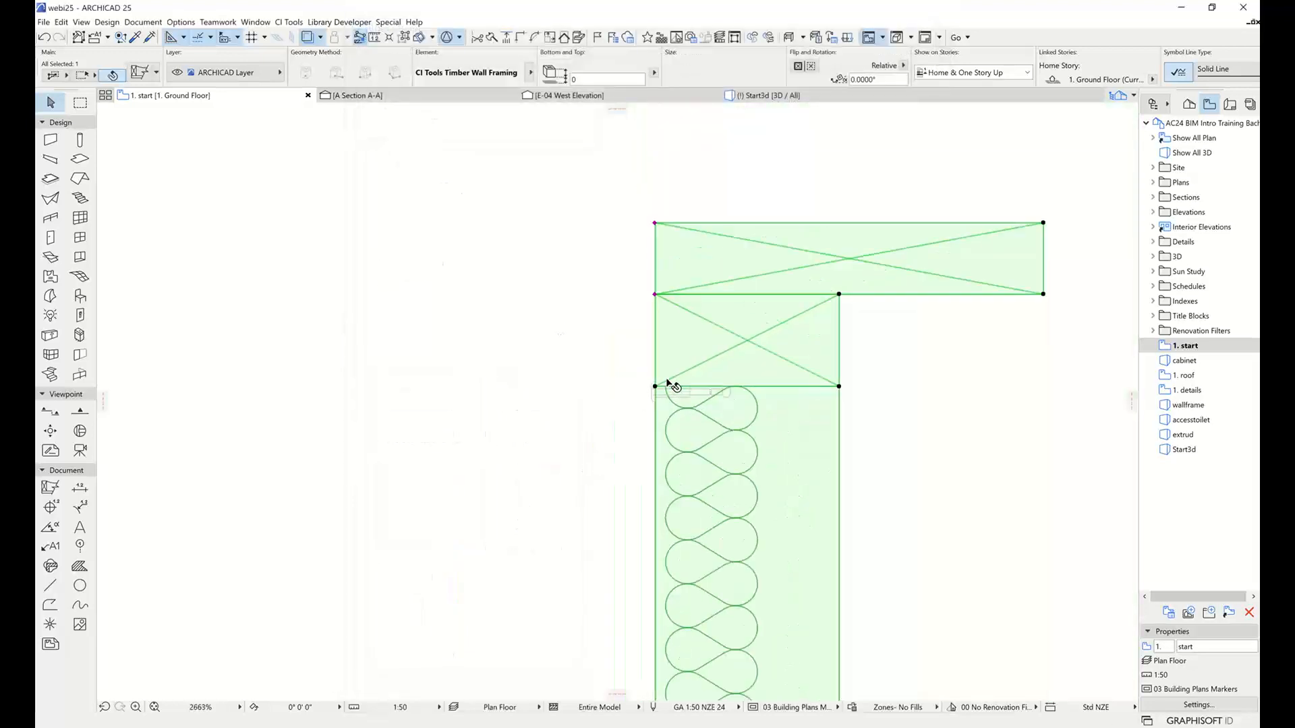
scroll(671, 384, "down", 3)
middle_click_drag(728, 492, 656, 436)
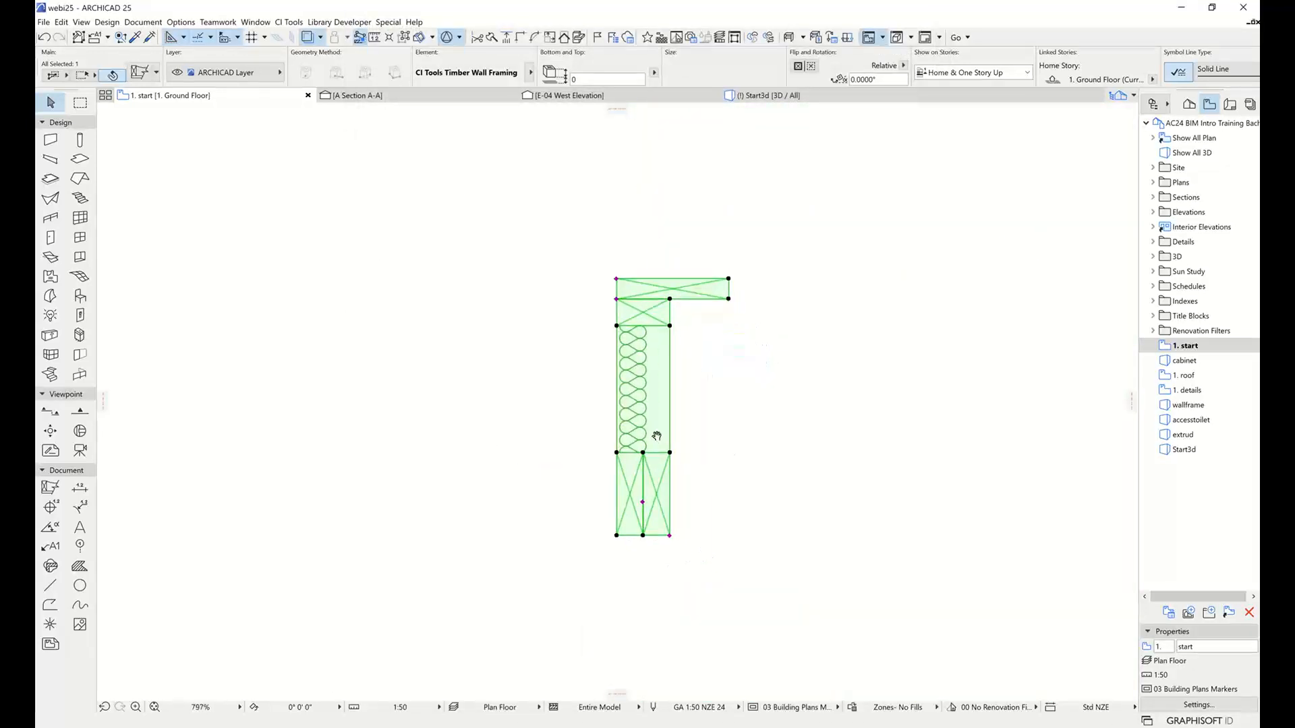
scroll(656, 436, "up", 1)
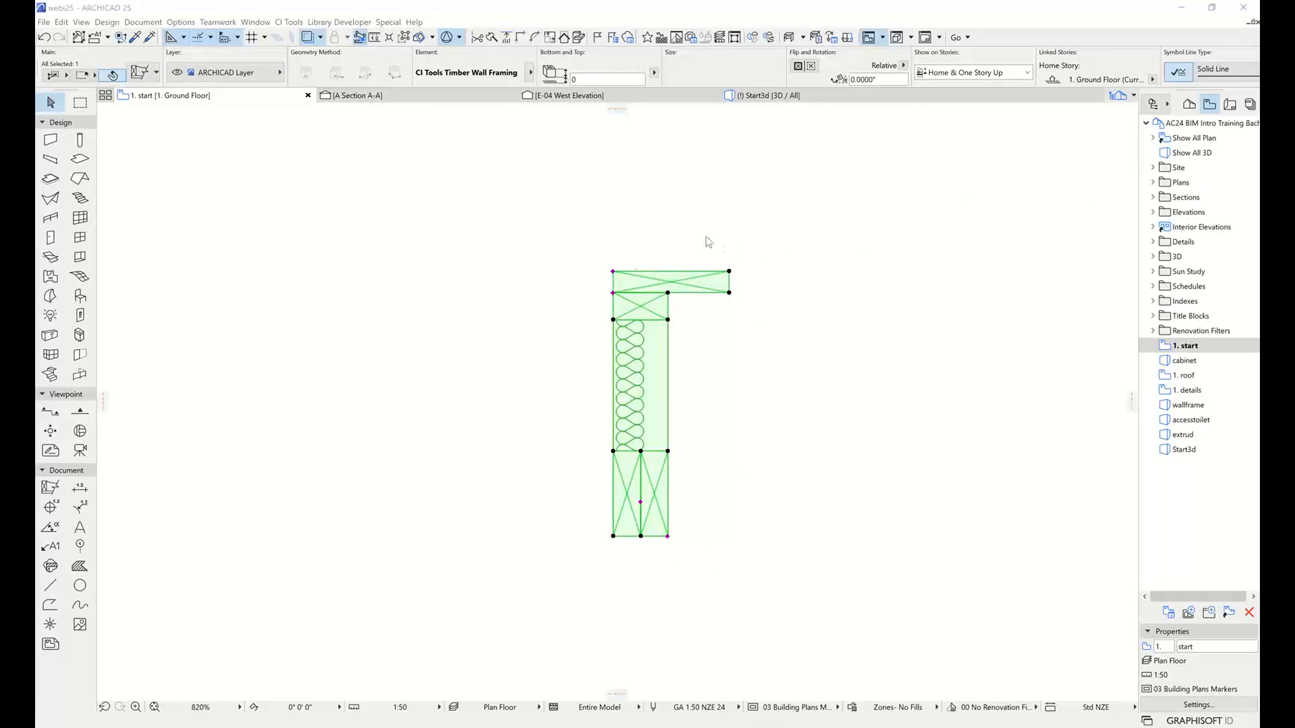
Open the selected wall framing's settings and browse the 02 Floors and 01 General folders for other detail elements
left_click(133, 70)
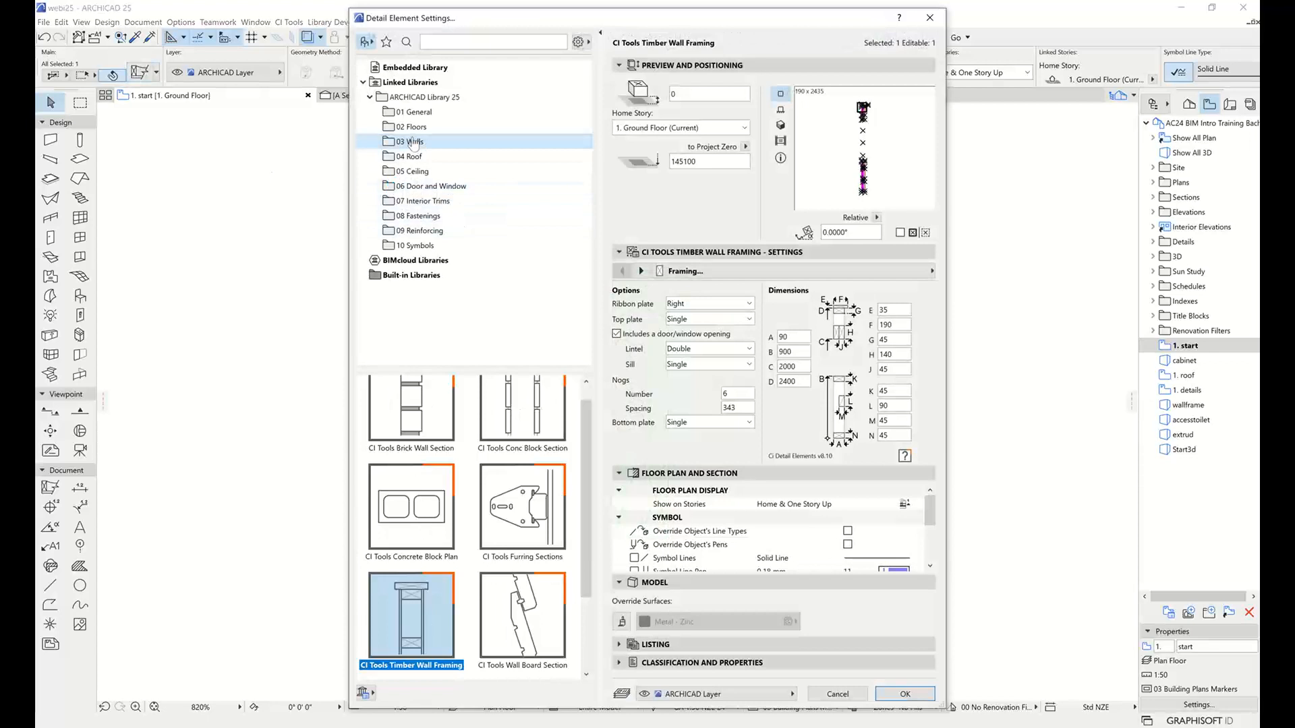
left_click(330, 377)
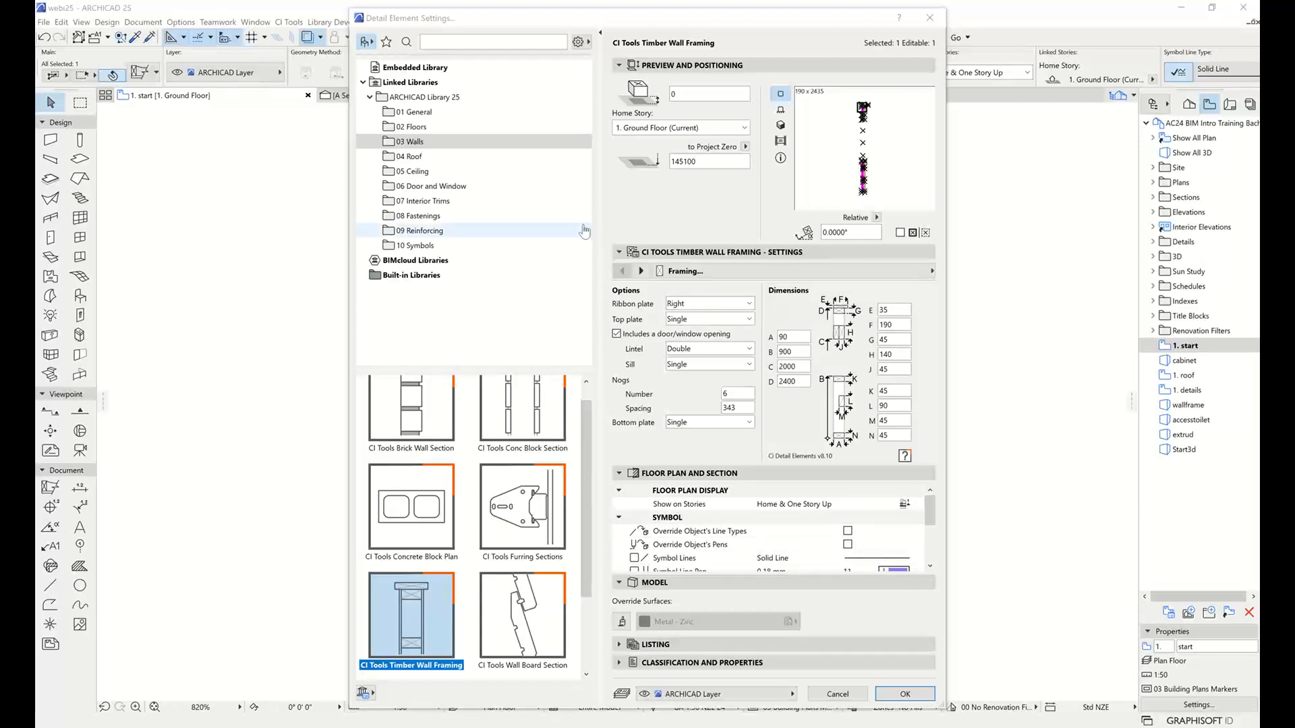
left_click(424, 128)
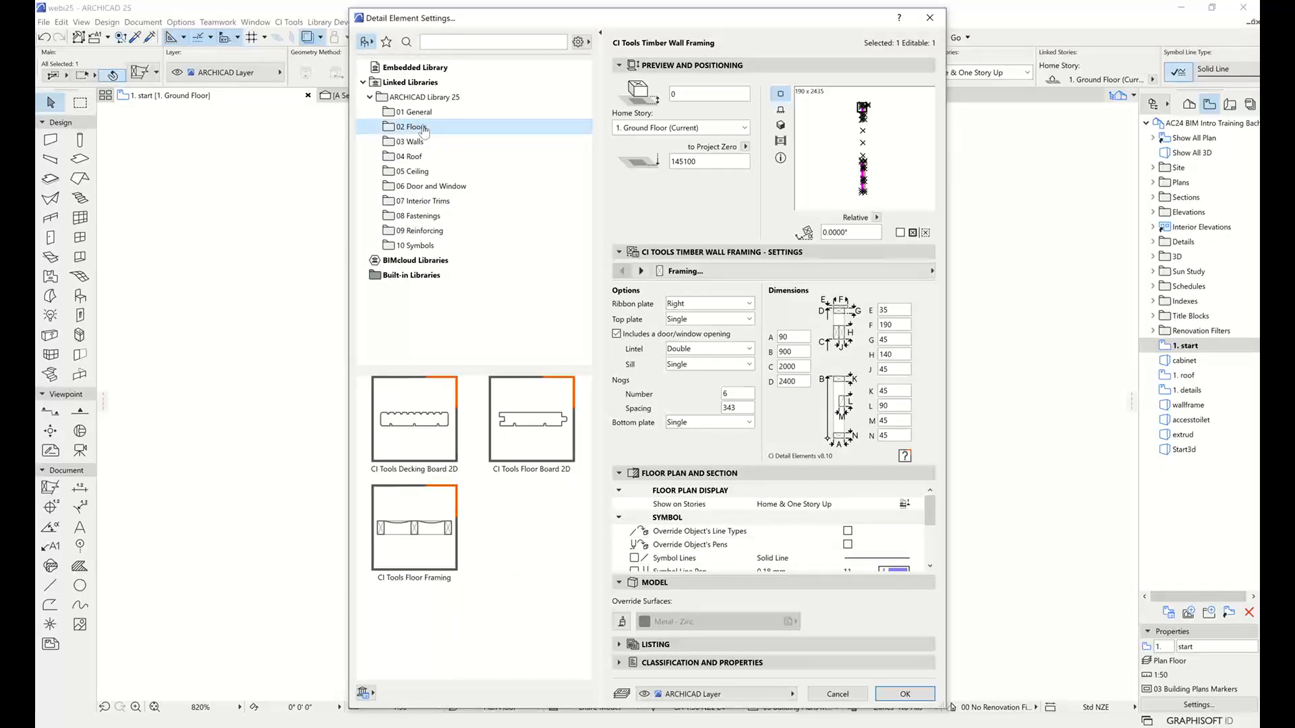
left_click(413, 112)
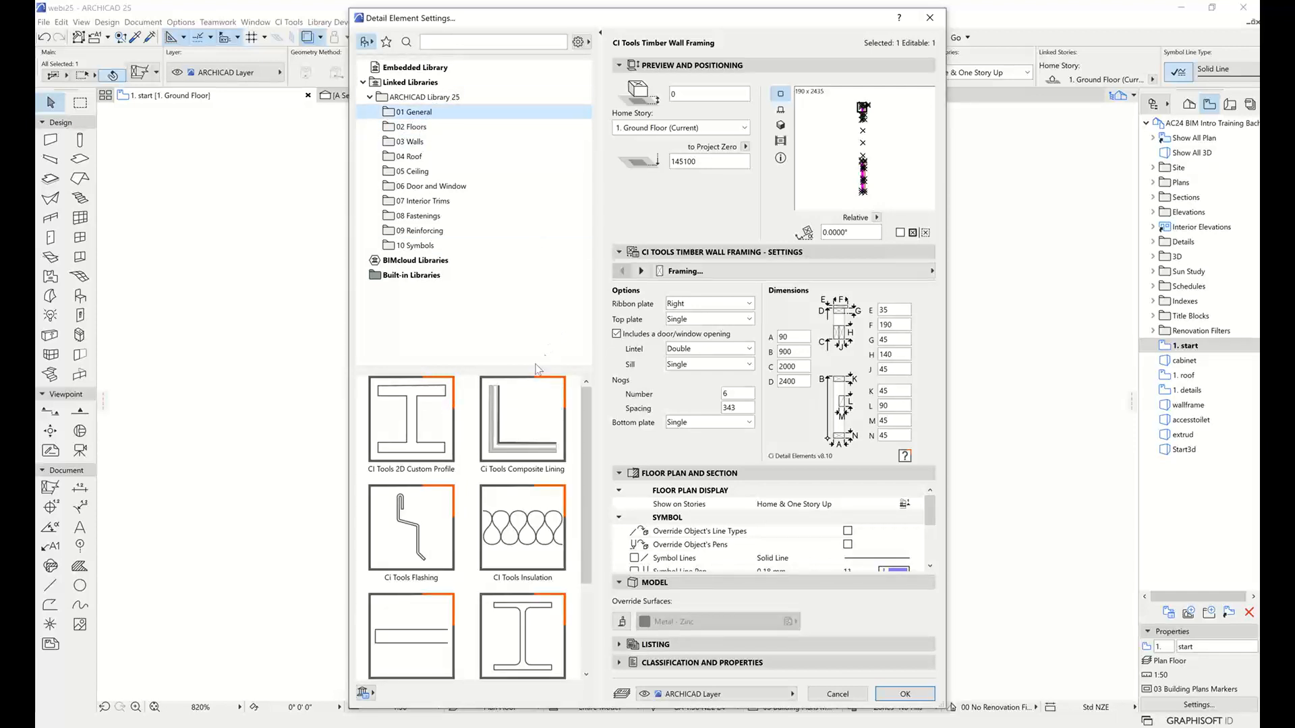
scroll(506, 361, "down", 1)
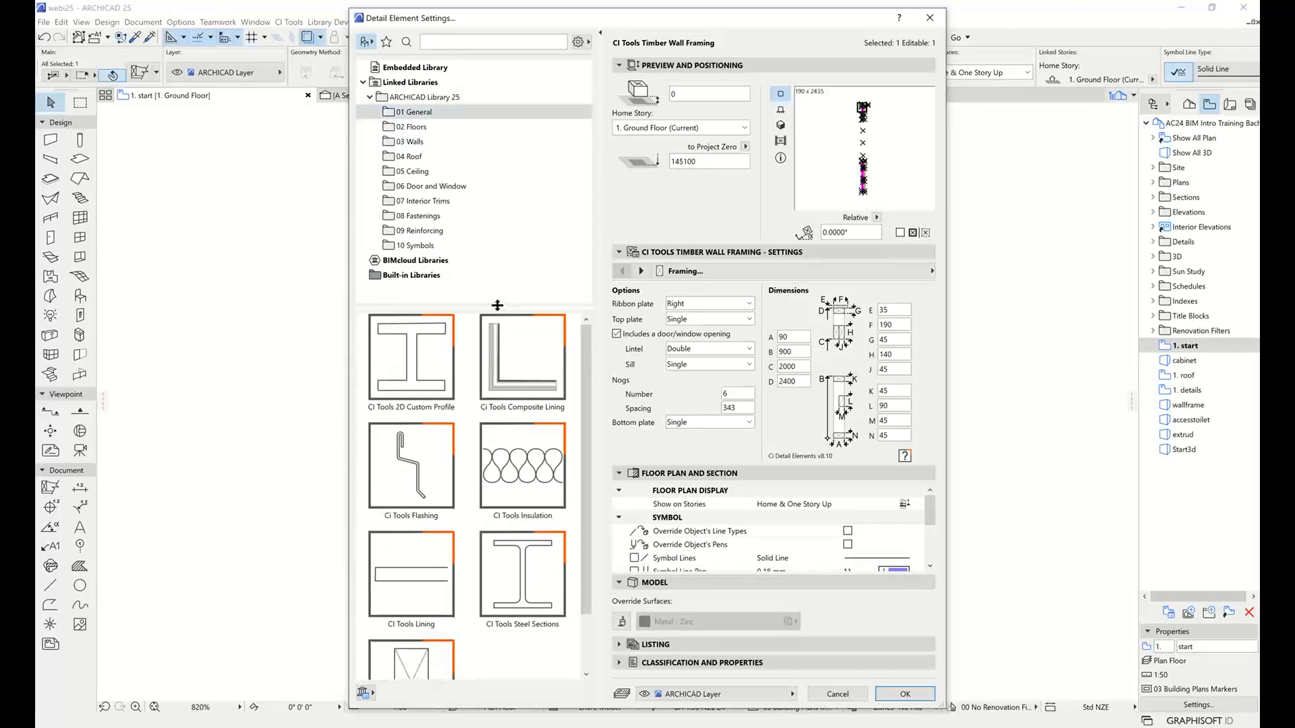
Replace the selected element with CI Tools 2D Custom Profile using the Concrete Column/Beam w Cover profile
left_click(413, 368)
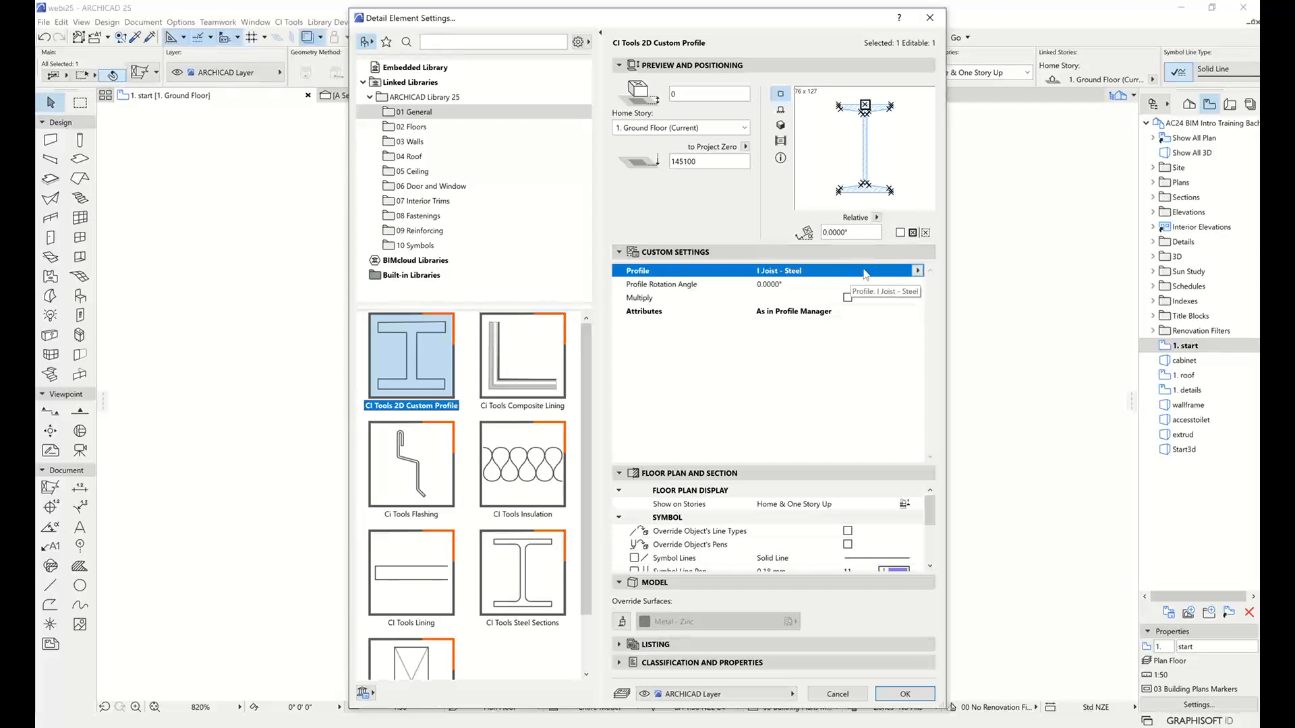
left_click(919, 271)
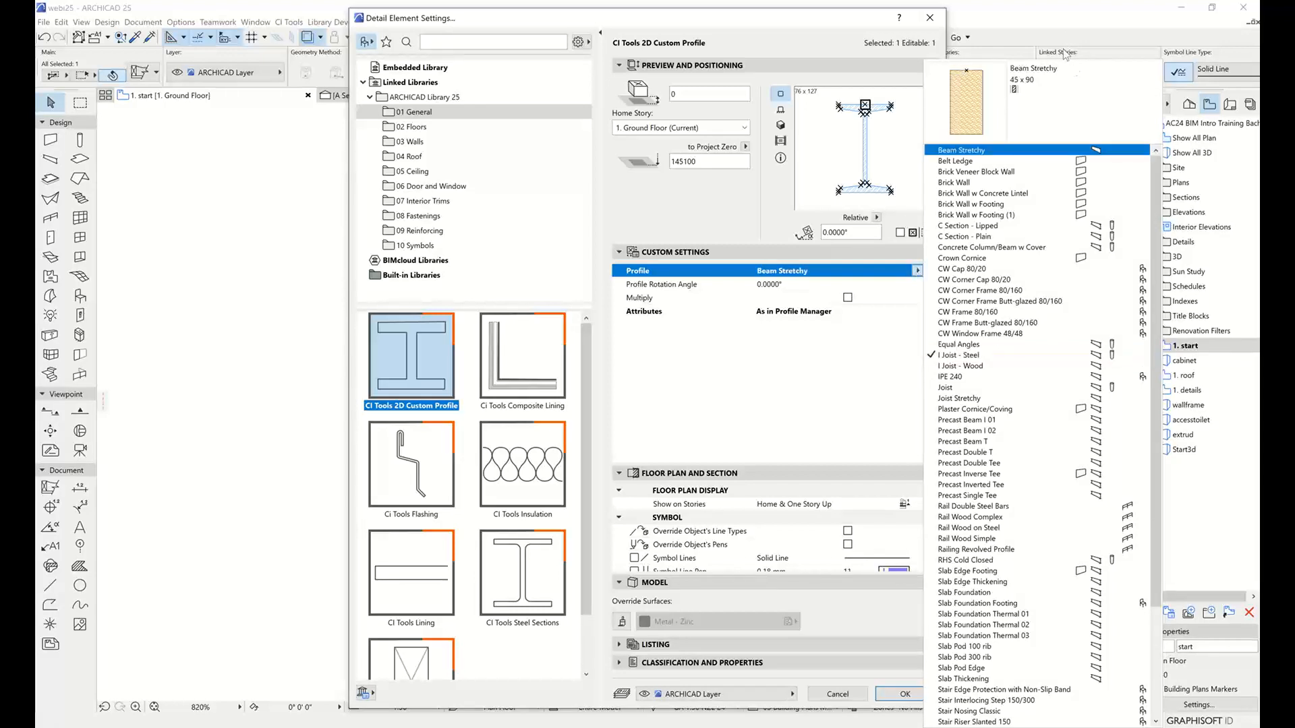
left_click(918, 271)
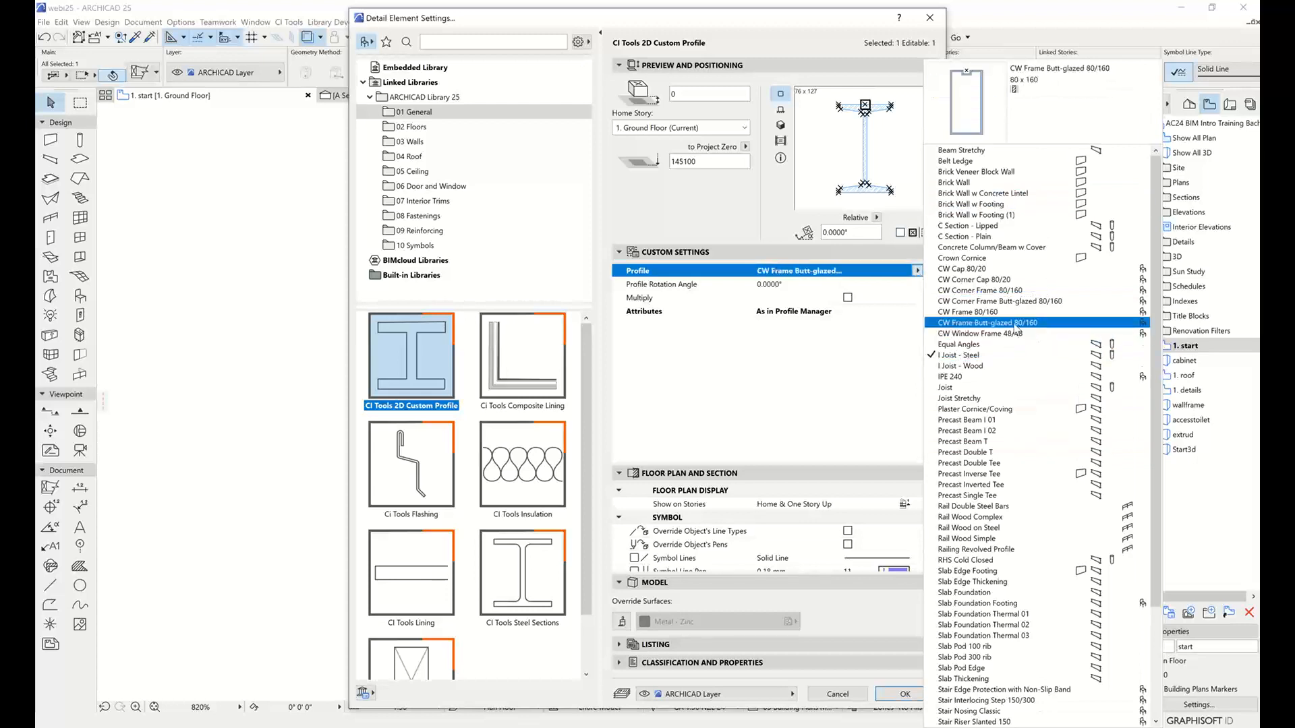
left_click(1018, 248)
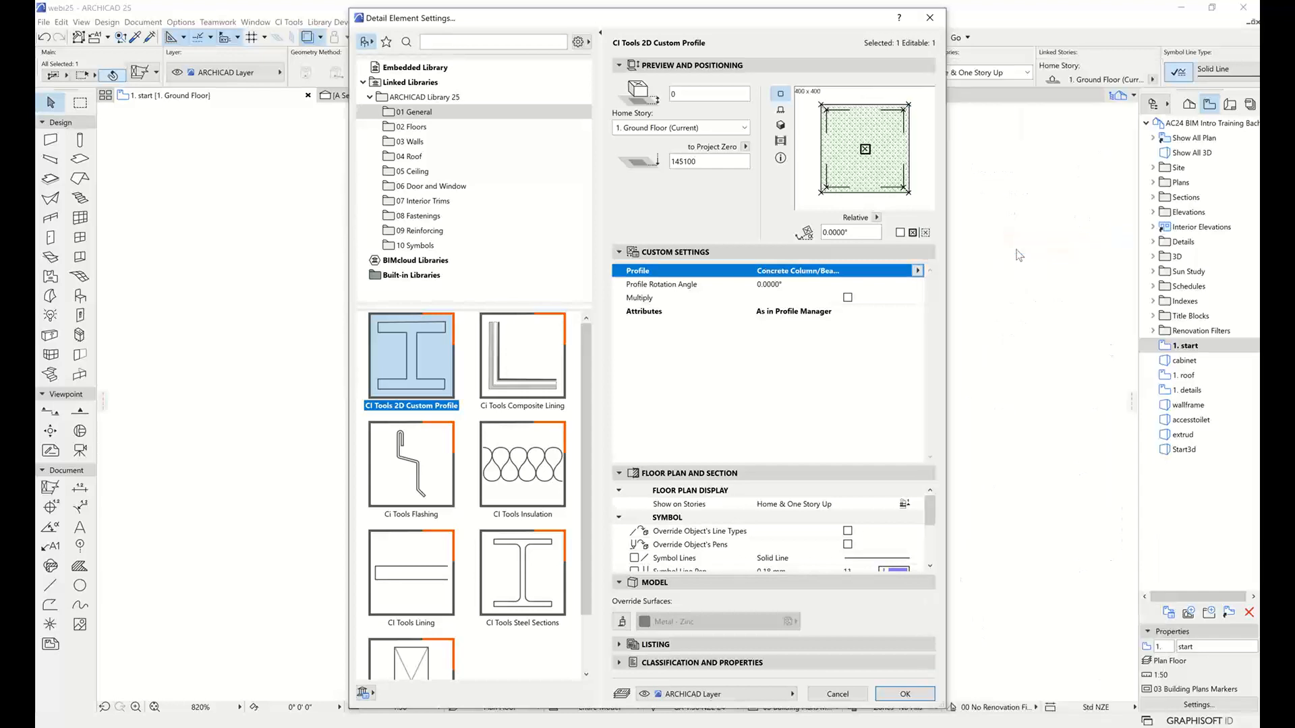
left_click(905, 694)
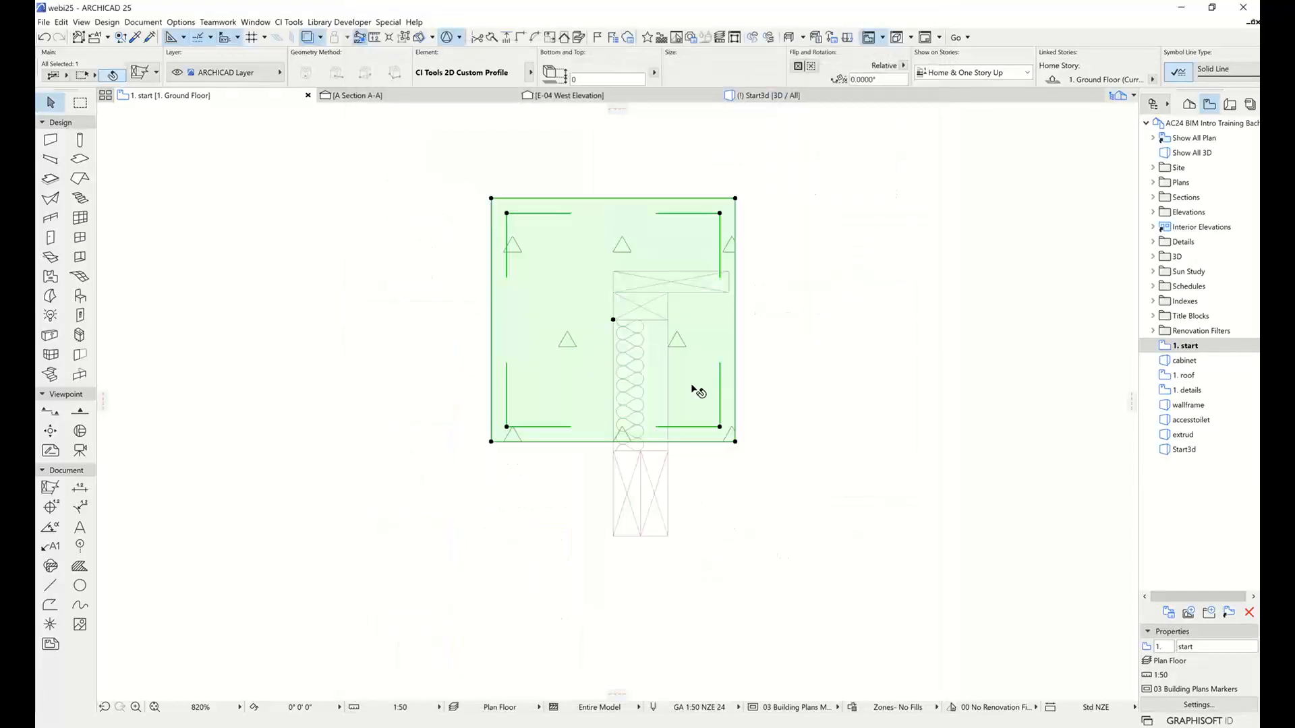
scroll(548, 232, "down", 1)
middle_click_drag(578, 251, 592, 307)
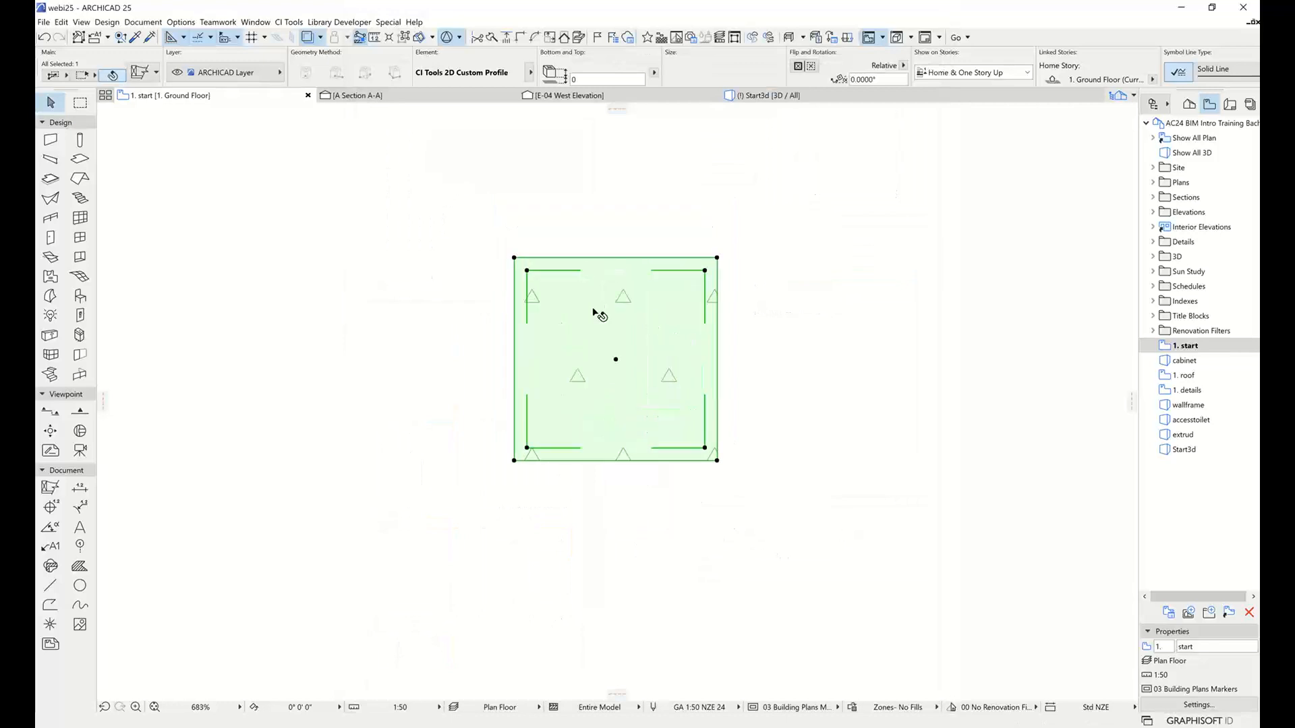
scroll(594, 307, "up", 2)
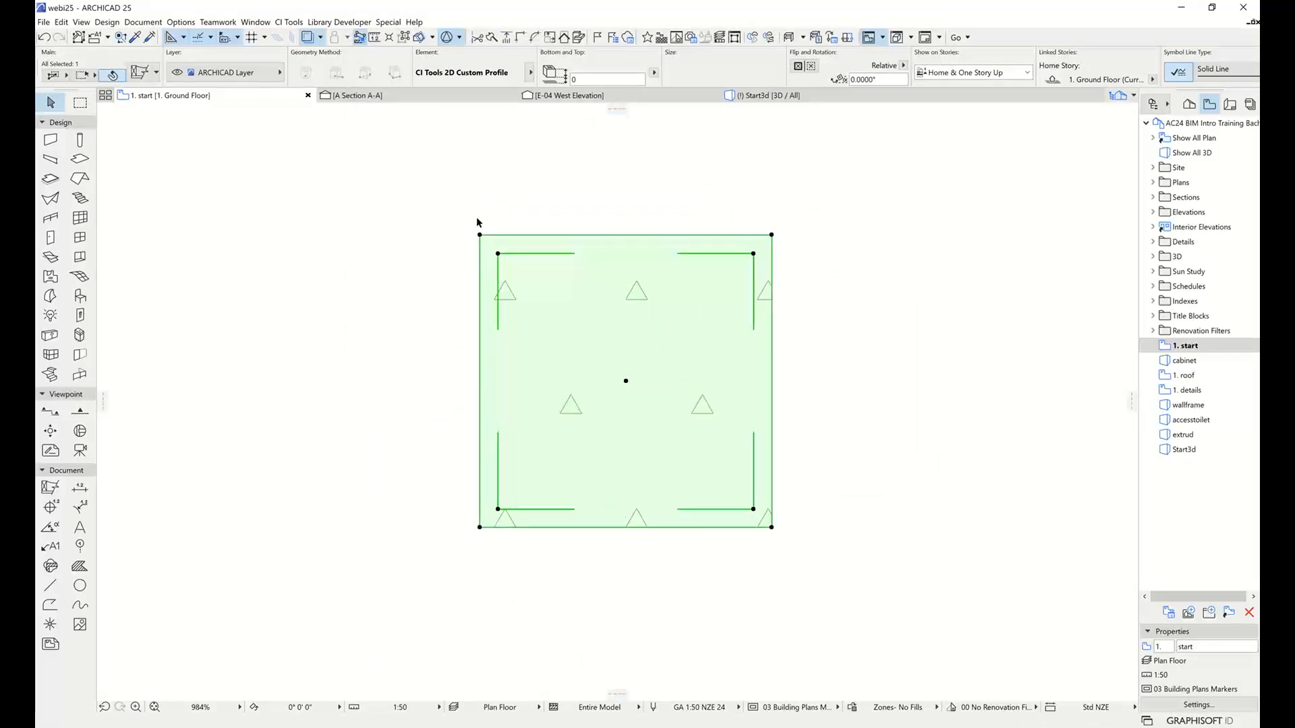
Preview CI Tools Timber Member in the element's settings, keeping Member as Continuous and setting Shape to Chamfered Corner
left_click(143, 73)
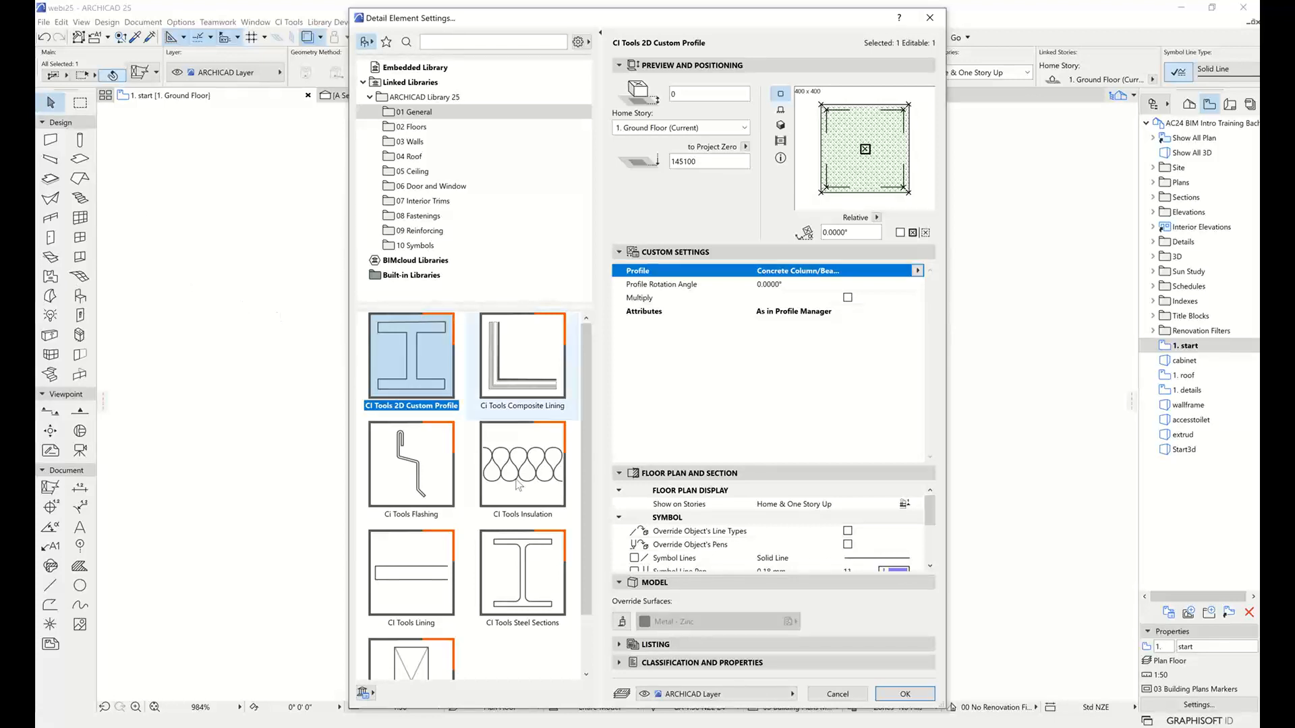
scroll(405, 506, "down", 2)
left_click(399, 646)
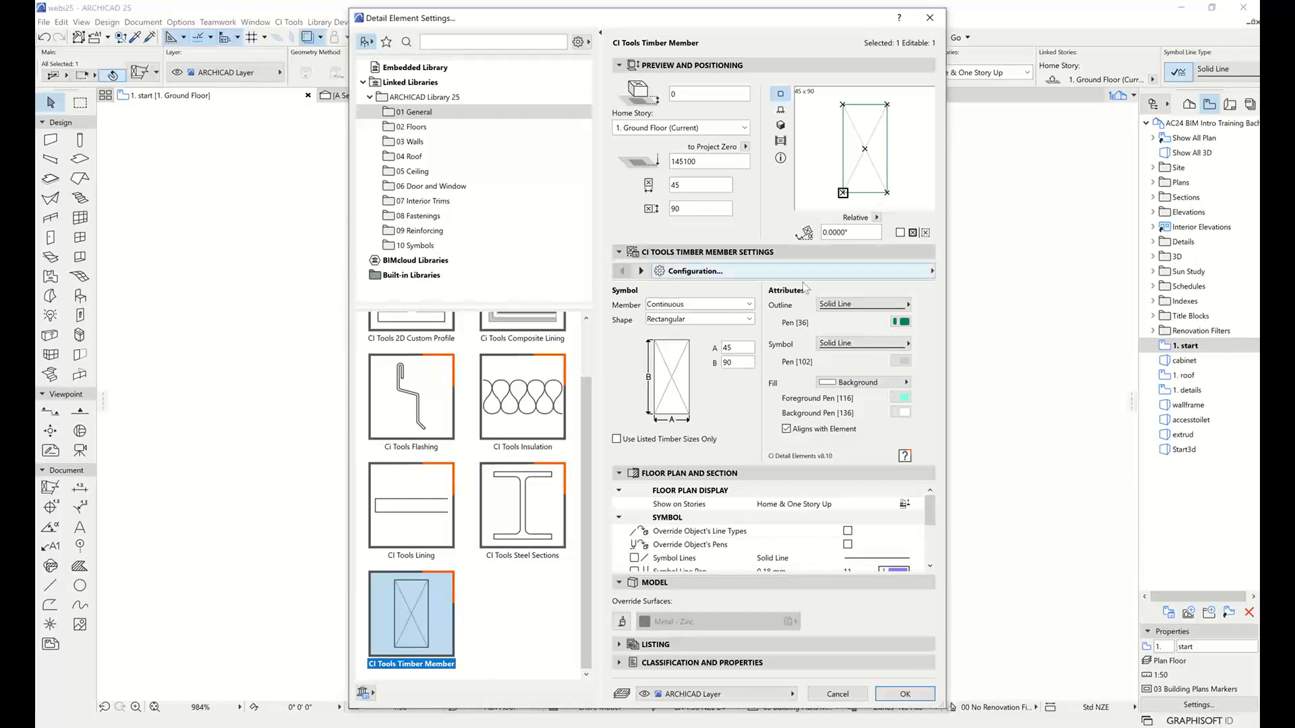
left_click(688, 307)
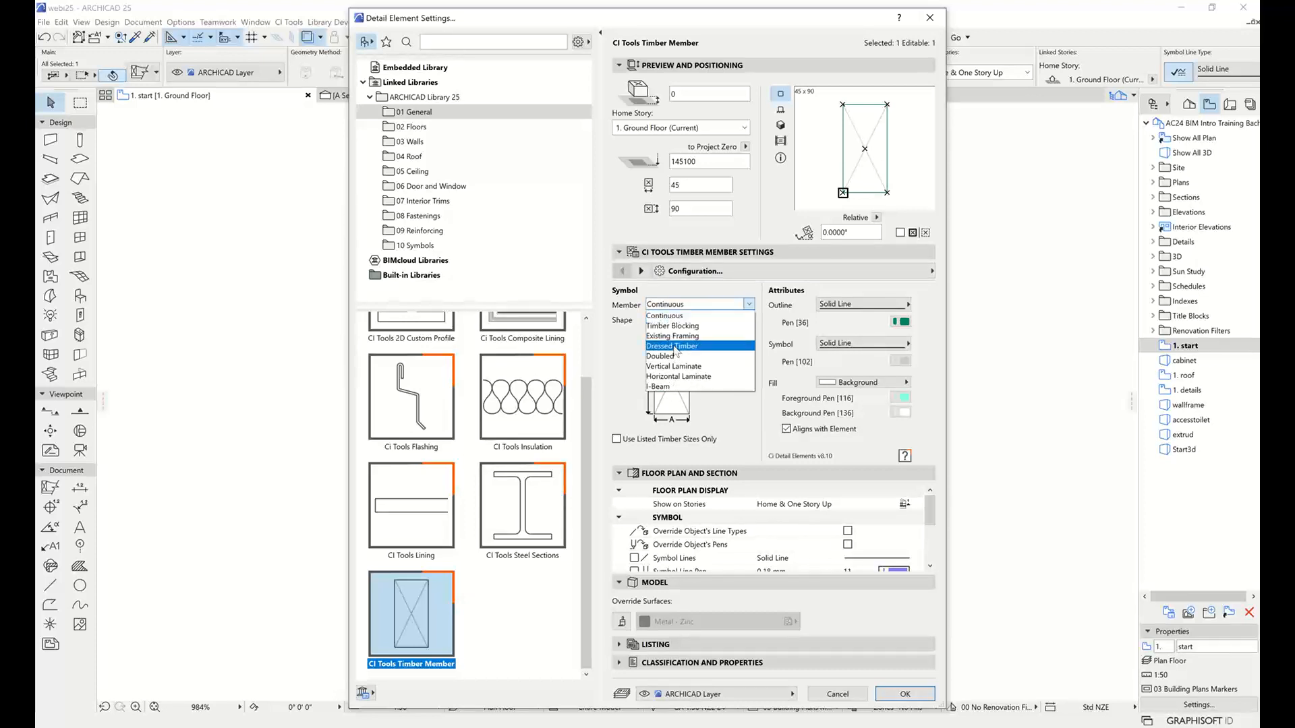
left_click(683, 315)
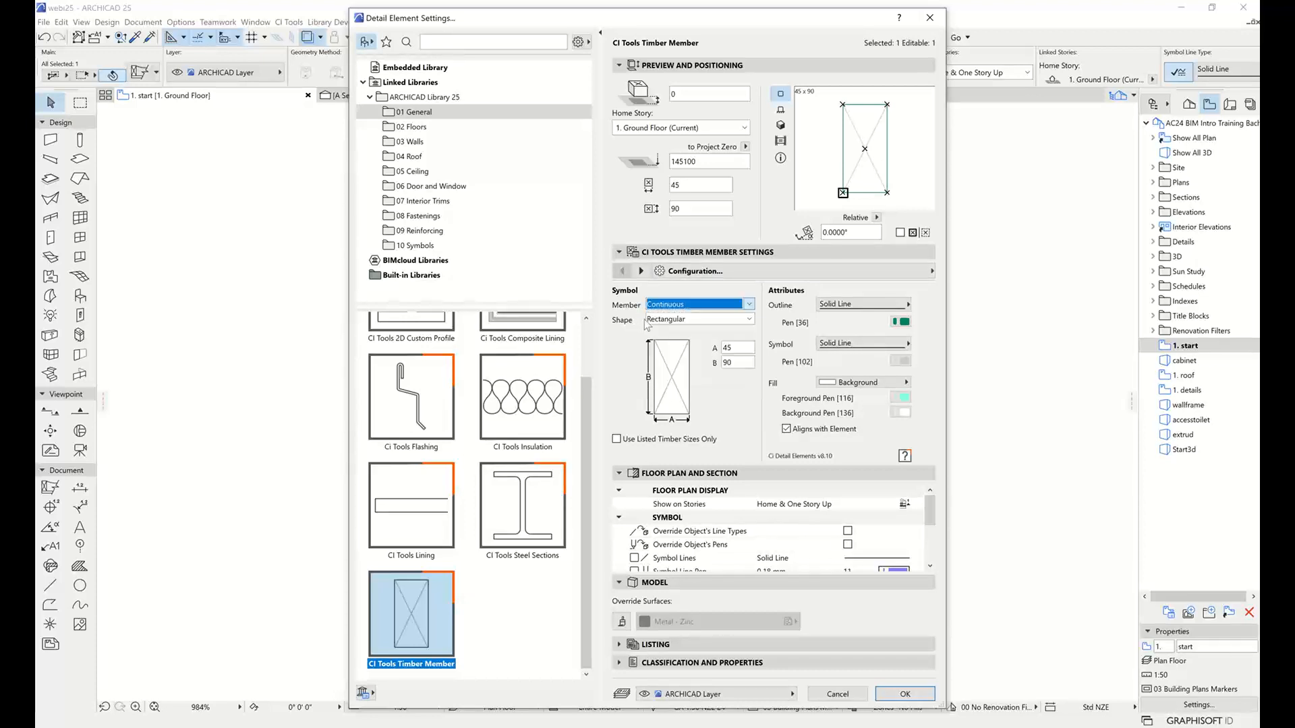
left_click(685, 320)
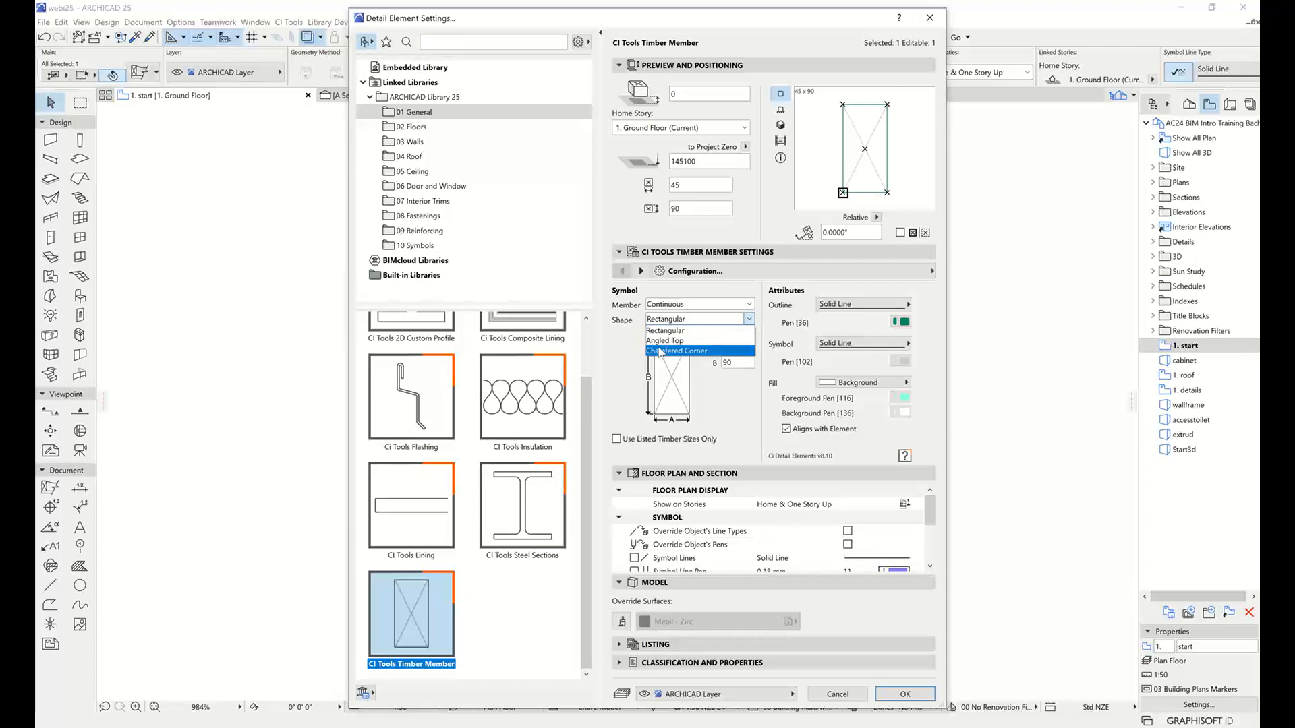
left_click(614, 347)
left_click(664, 321)
left_click(687, 351)
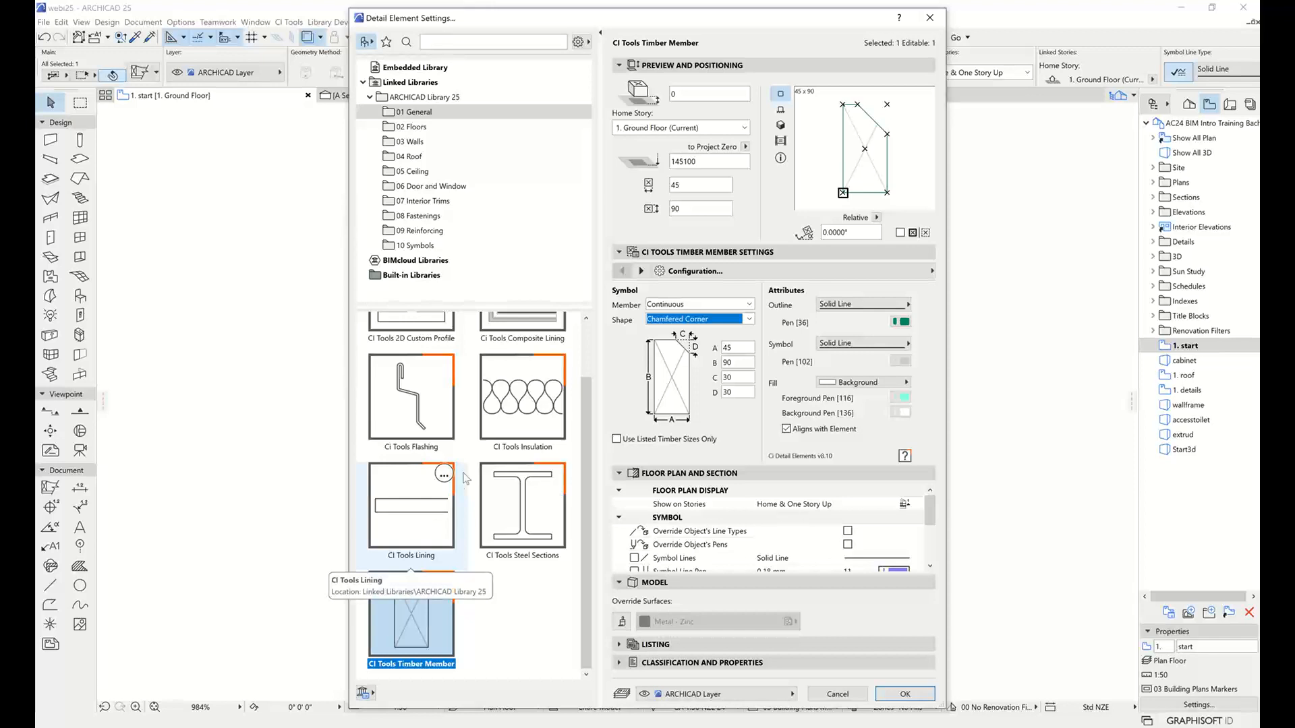
Choose CI Tools Composite Lining for the selected element and set the Number of Linings to 3
scroll(418, 486, "up", 1)
left_click(496, 390)
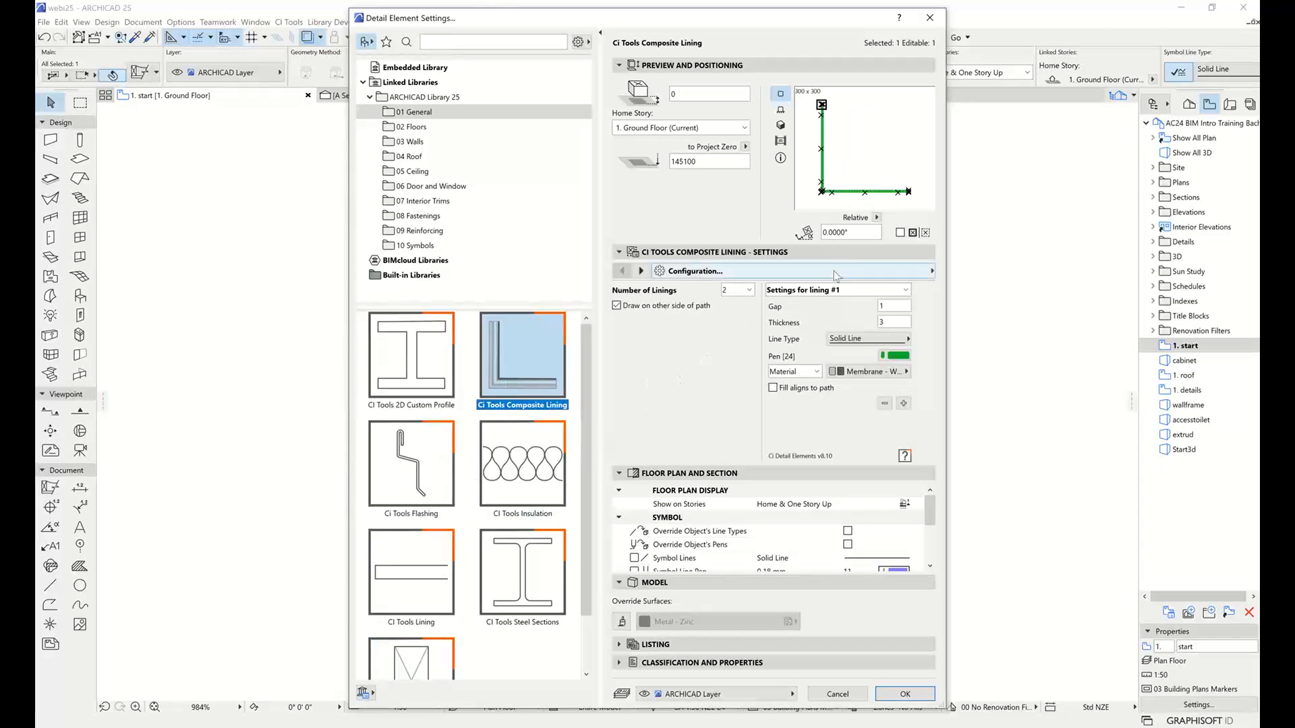
left_click(748, 296)
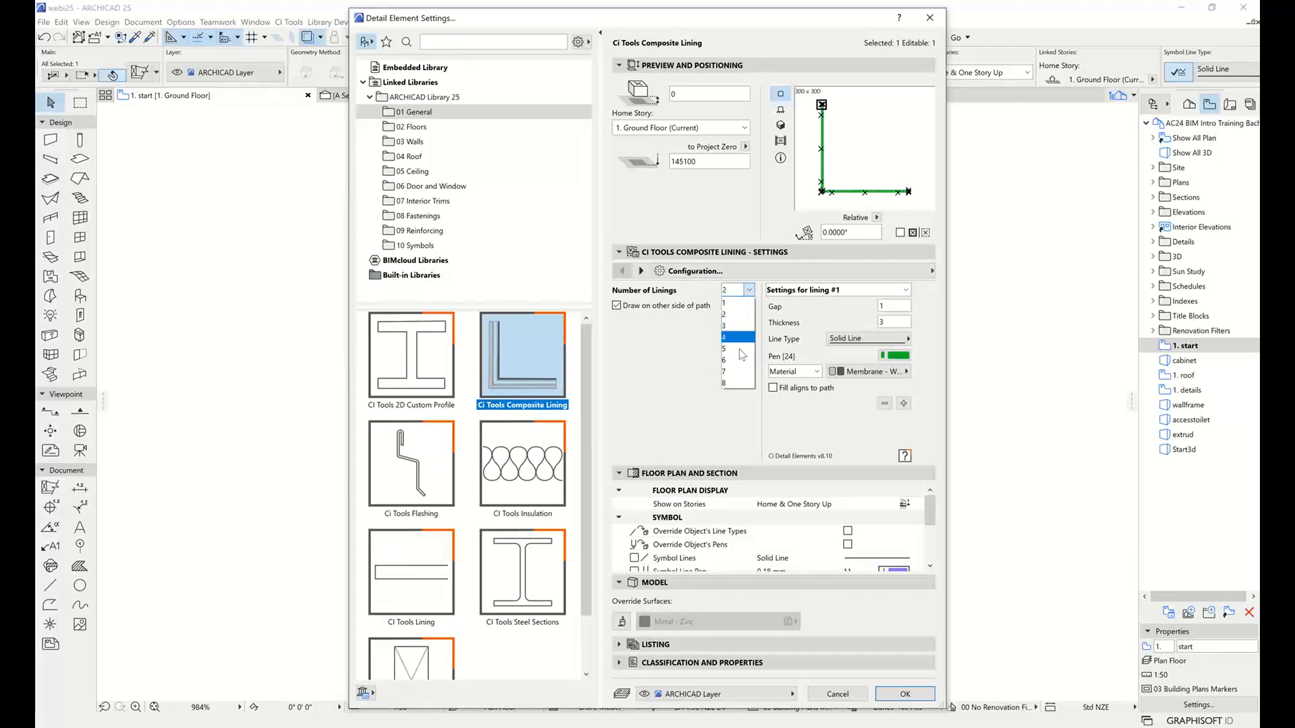
left_click(735, 326)
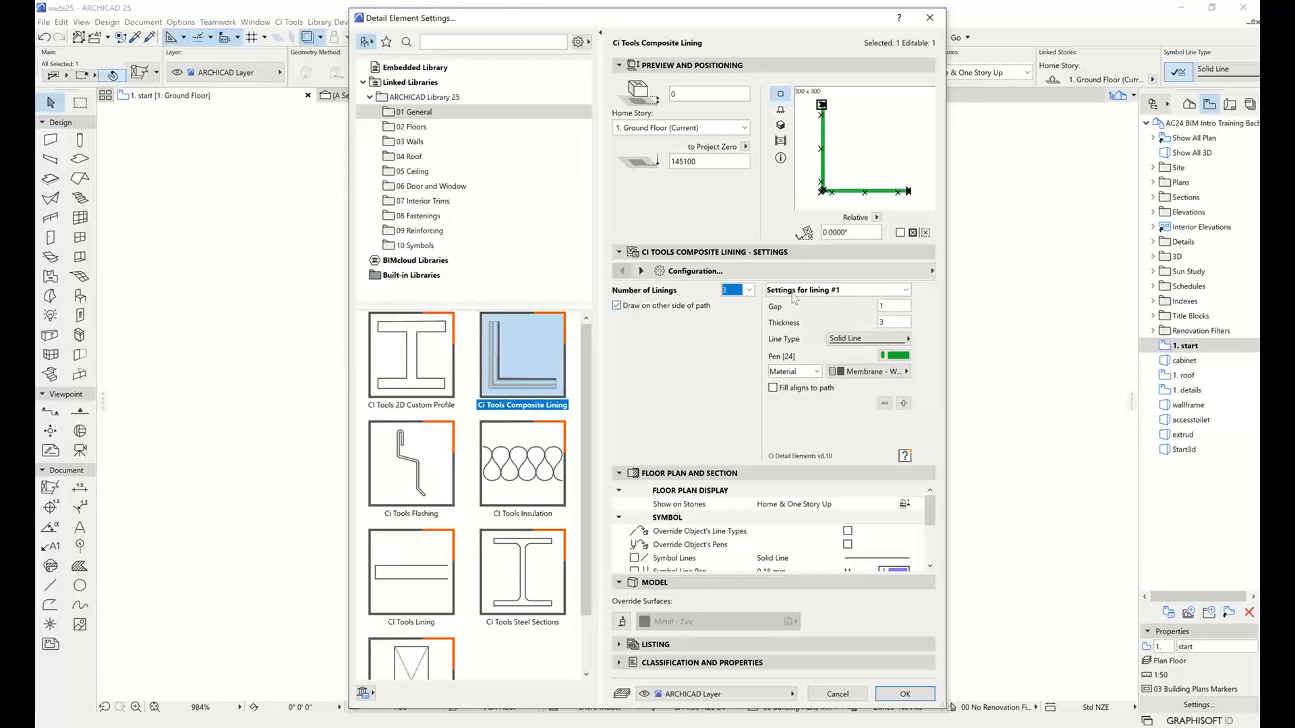
Review the settings for linings #1, #2 and #3, then apply the composite lining to the selected element
left_click(875, 294)
left_click(877, 298)
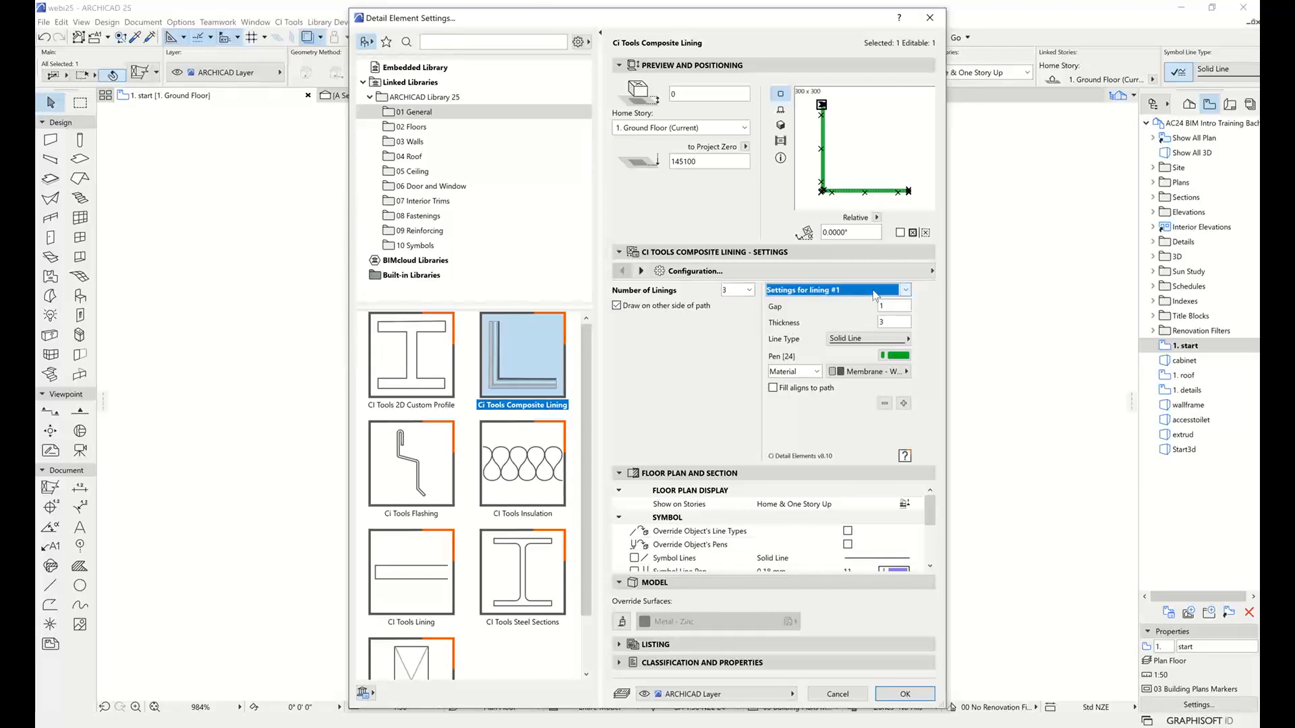
left_click(887, 289)
left_click(878, 314)
left_click(877, 292)
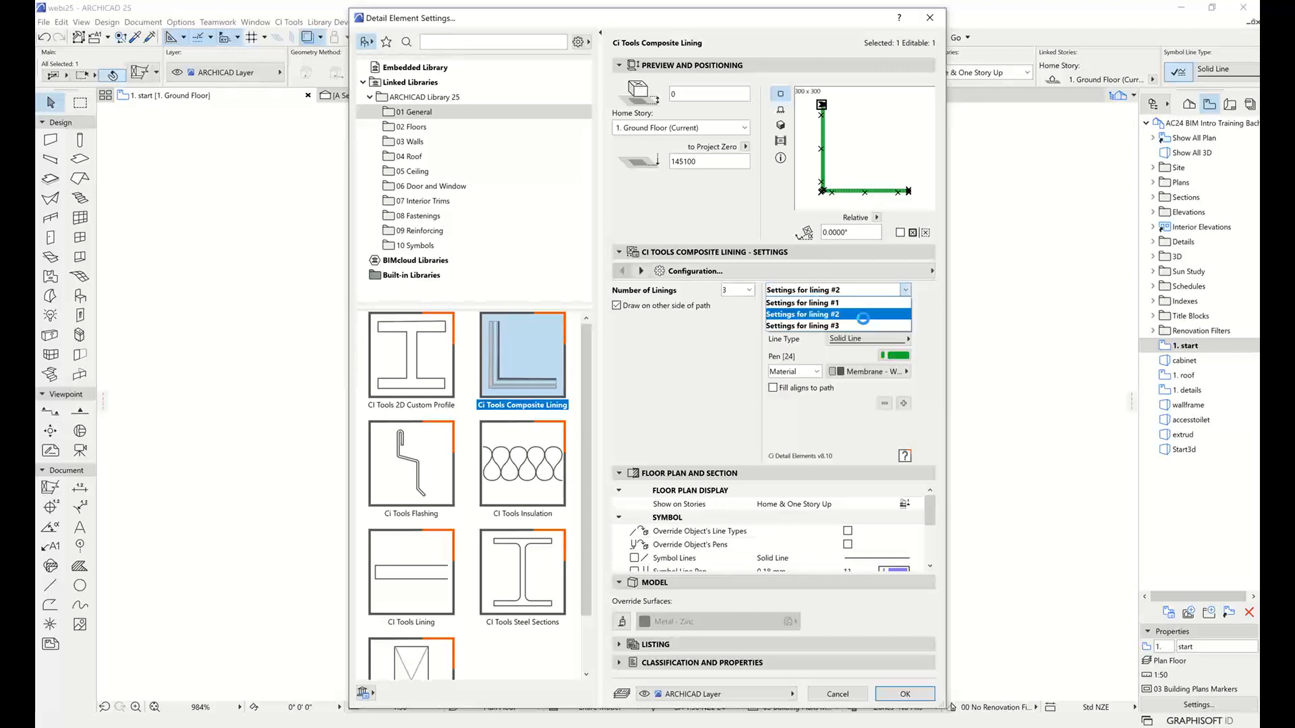
left_click(858, 325)
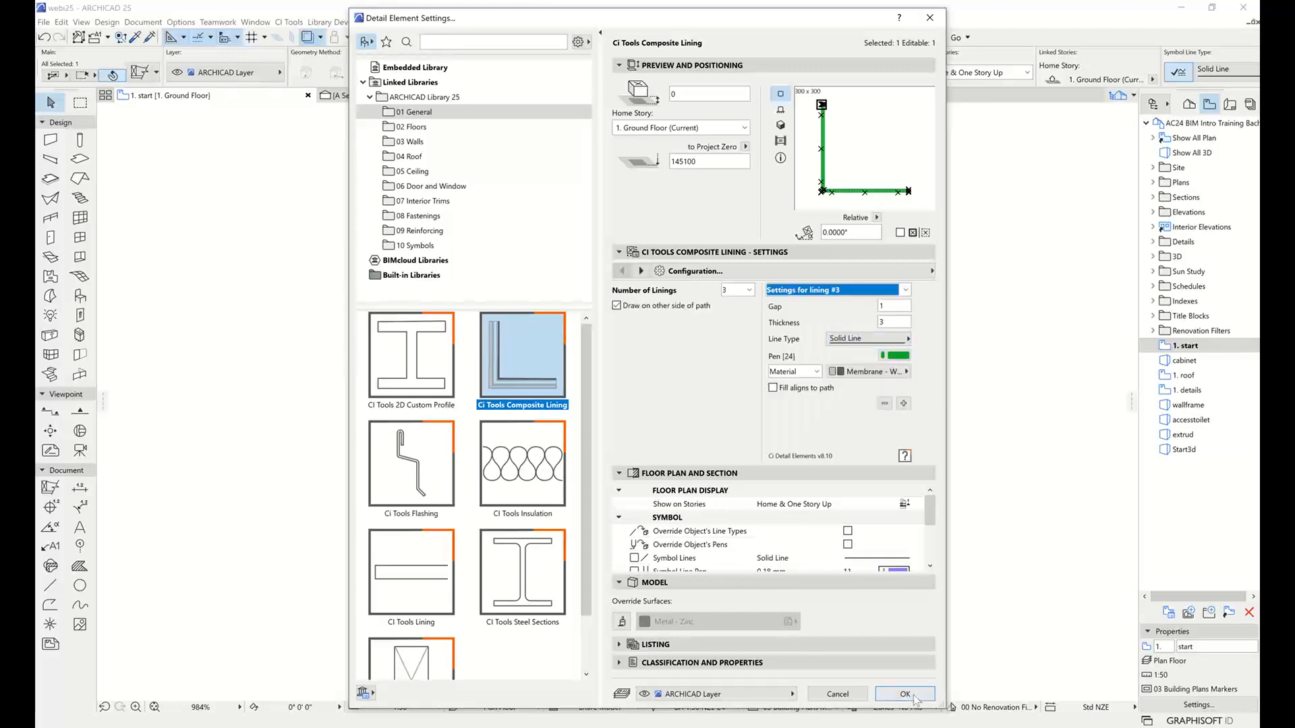
left_click(905, 694)
Add an angled edge at the lining's lower right end and pull a new corner upward from the middle of its horizontal segment
scroll(806, 593, "up", 3)
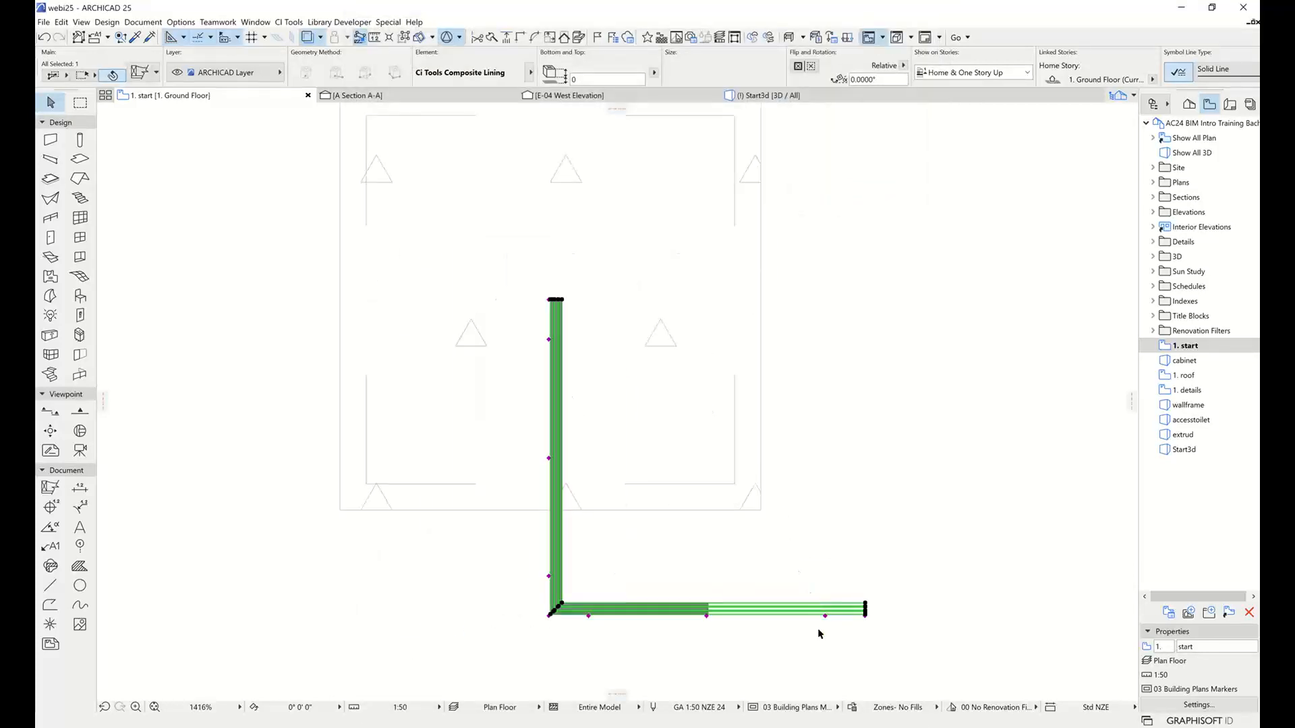
left_click(821, 556)
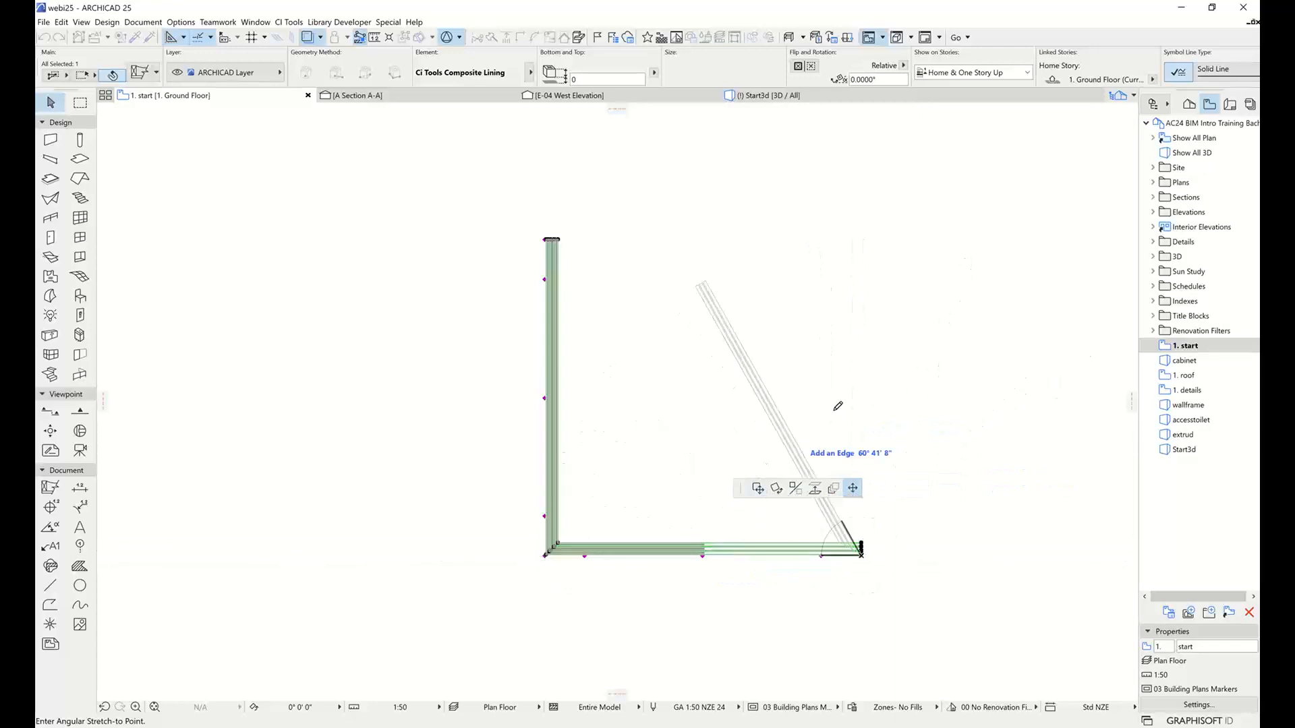
left_click(901, 390)
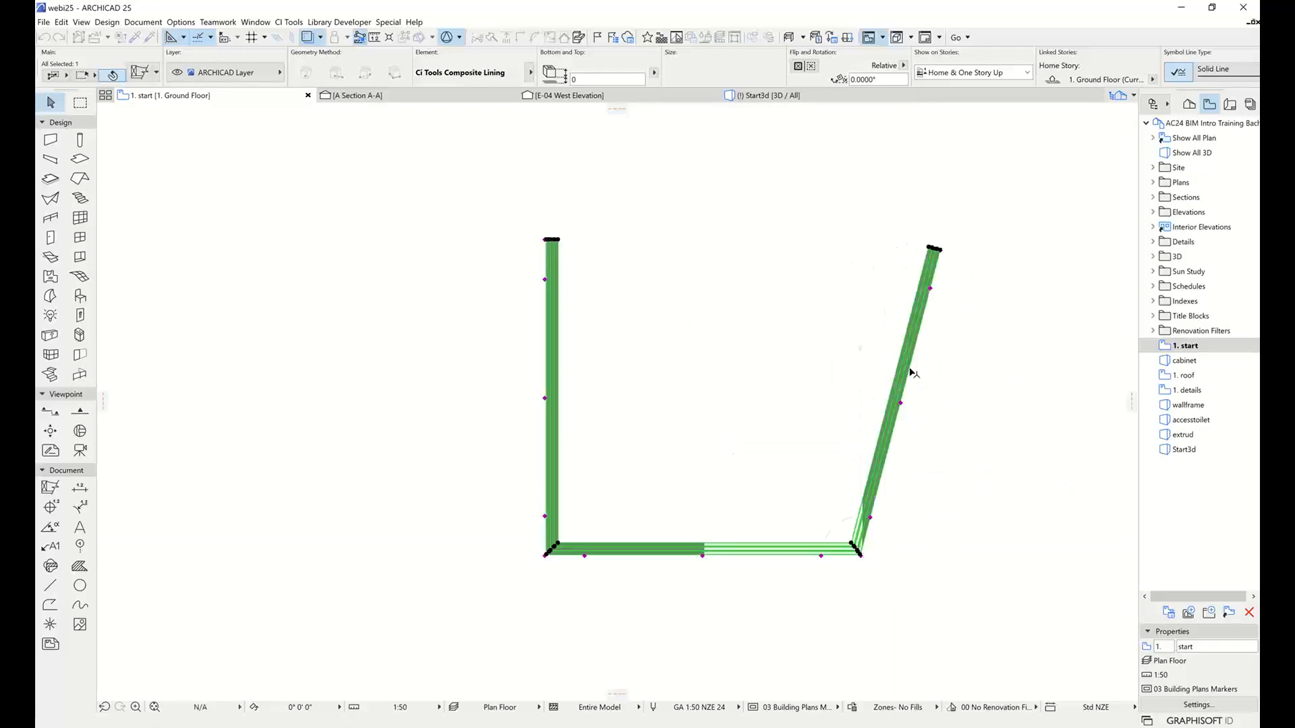
left_click(703, 556)
left_click(706, 456)
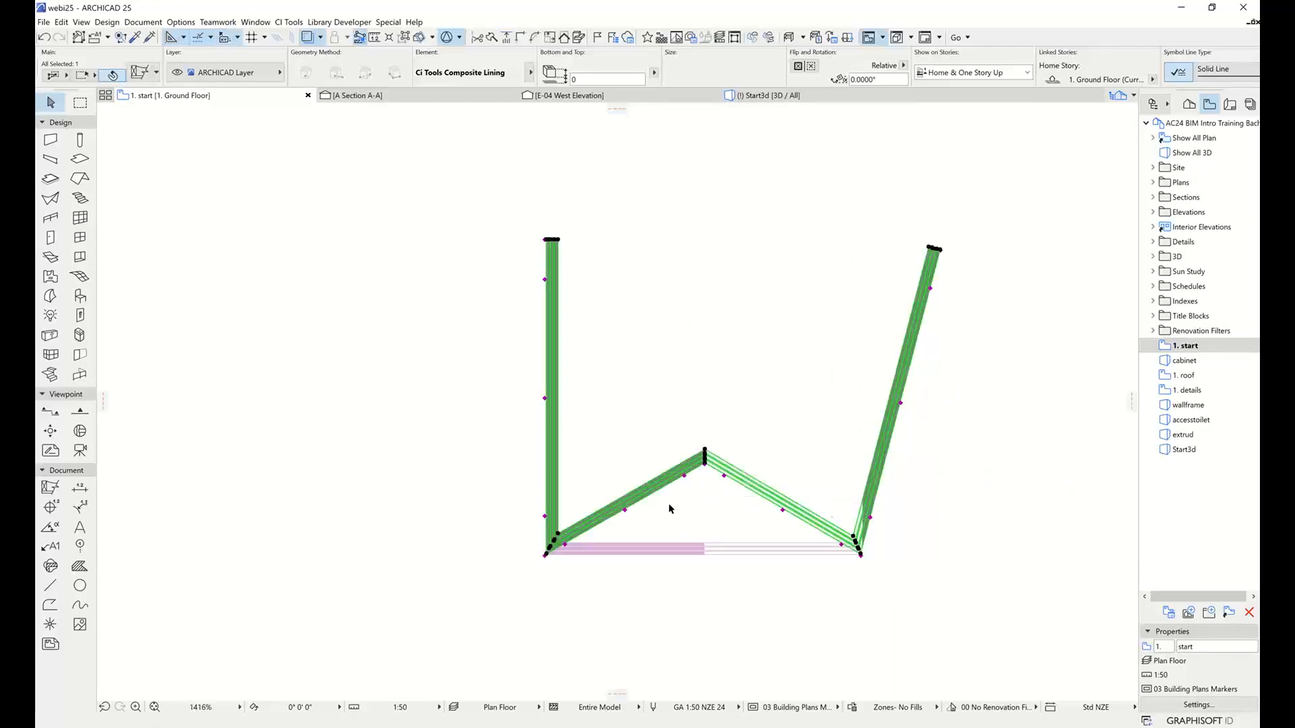
scroll(695, 485, "down", 1)
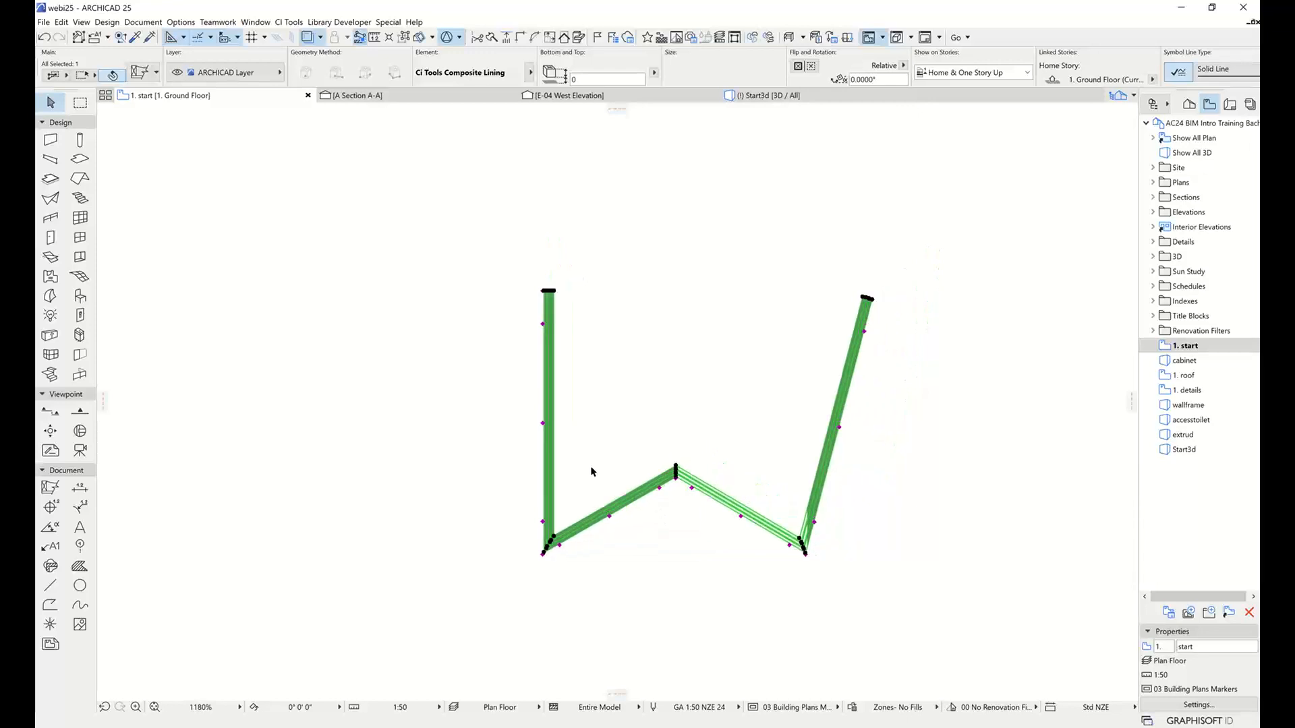
Add a lining edge sloping down and to the left from the upper end of the vertical segment
left_click(543, 422)
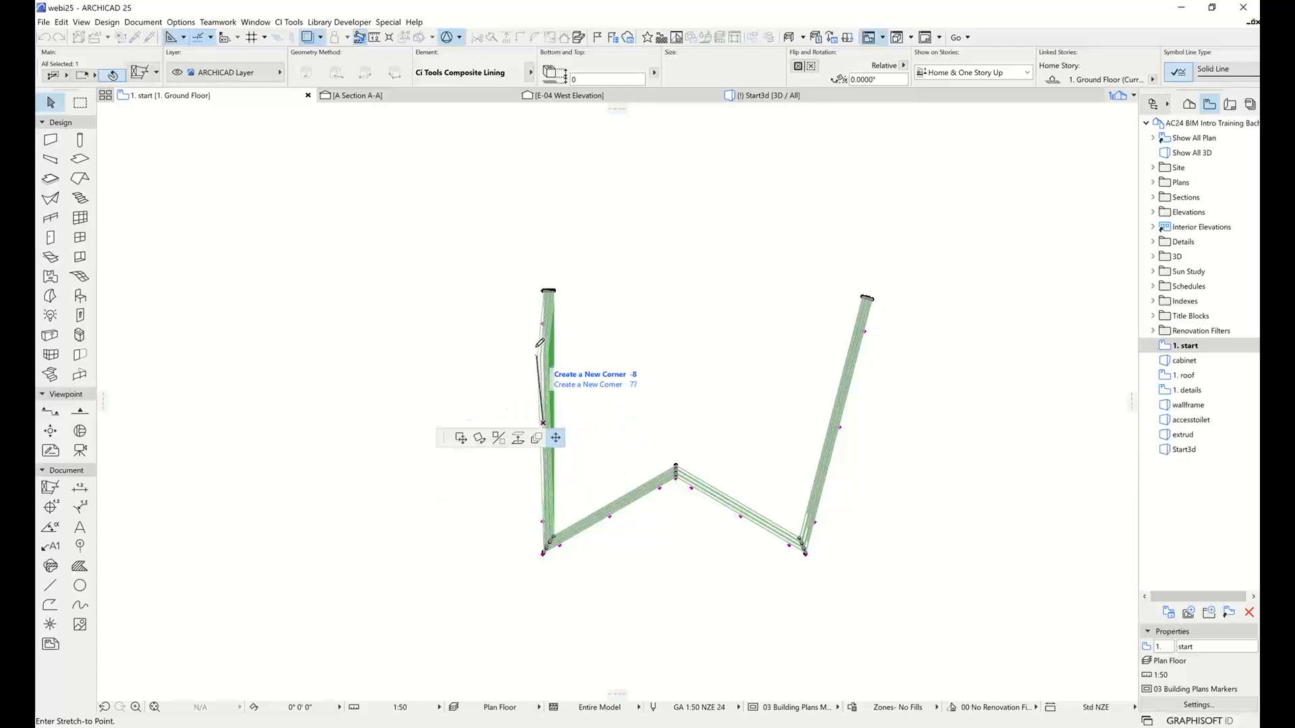
left_click(545, 354)
left_click(545, 327)
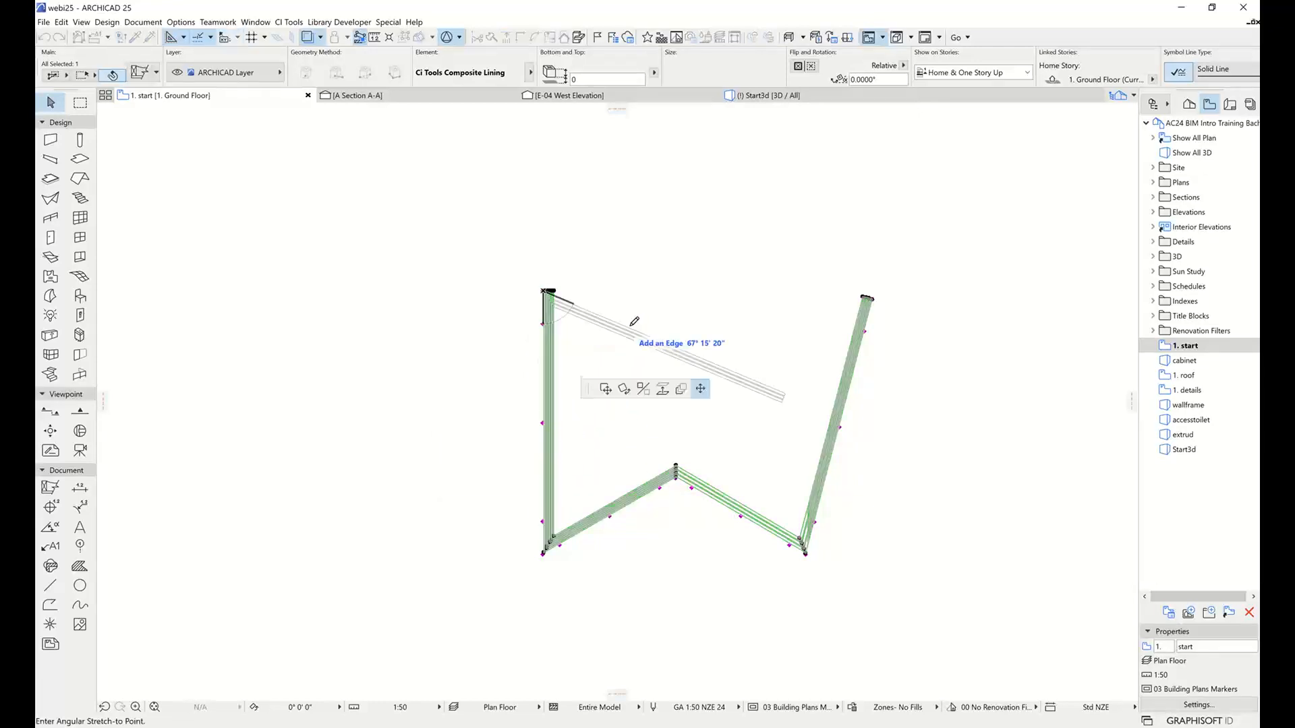
left_click(510, 372)
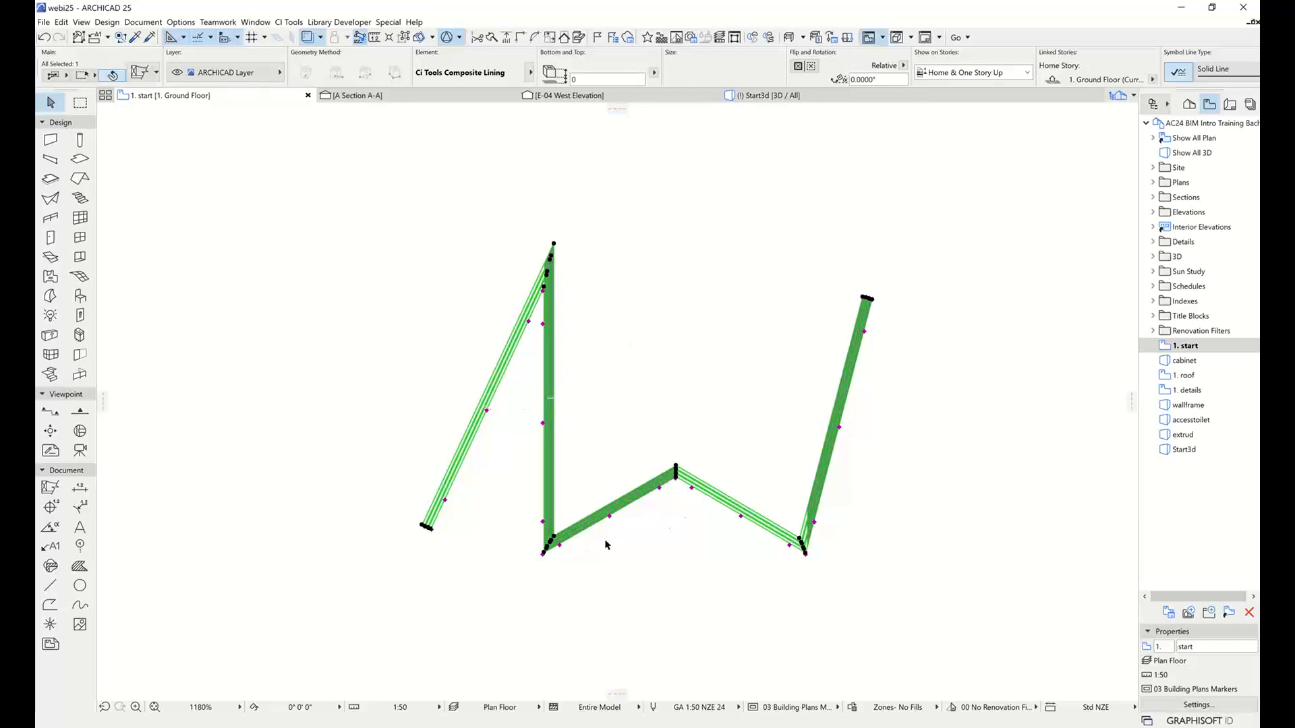
scroll(818, 529, "up", 6)
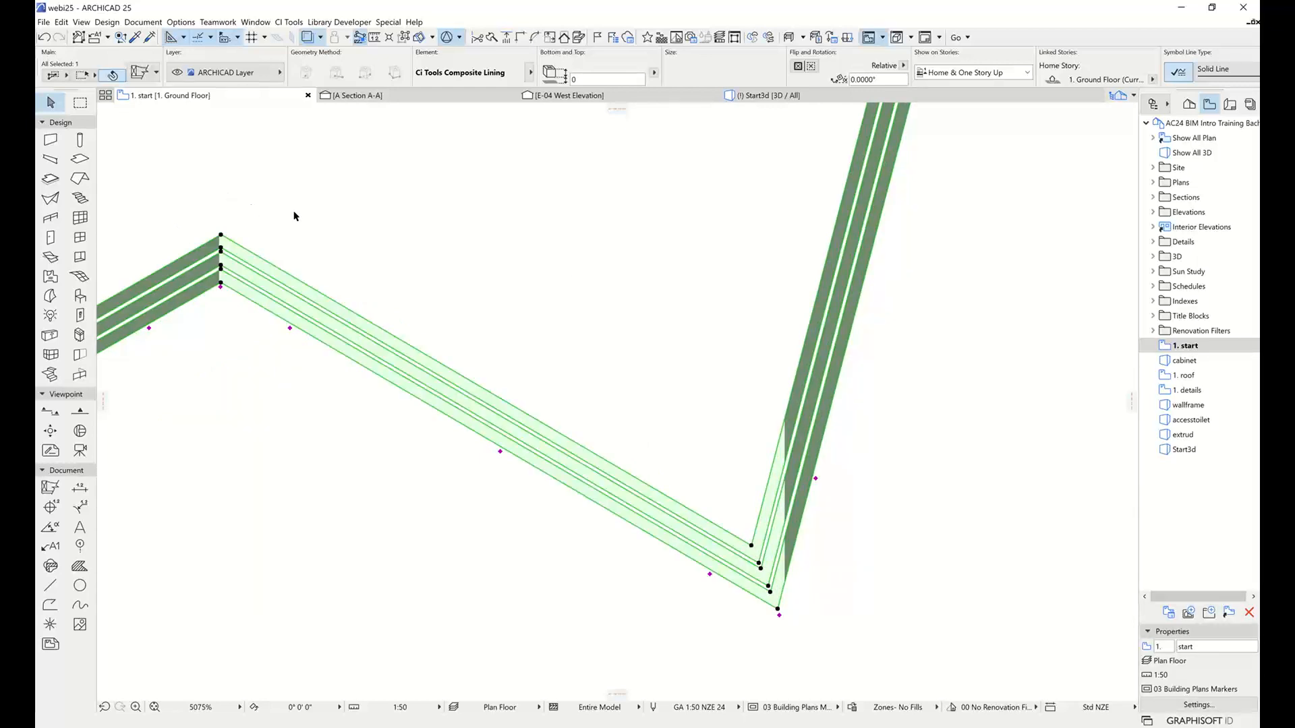
scroll(463, 255, "down", 4)
middle_click_drag(509, 237, 607, 352)
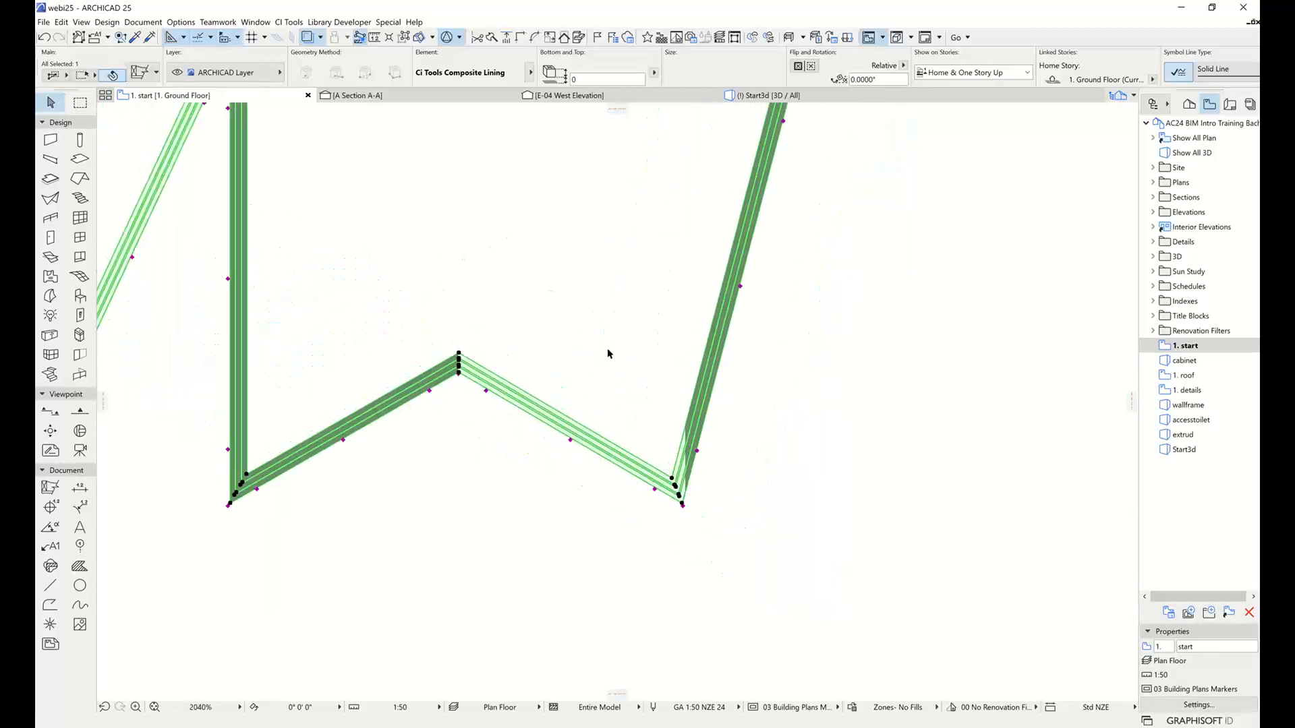
scroll(607, 354, "down", 3)
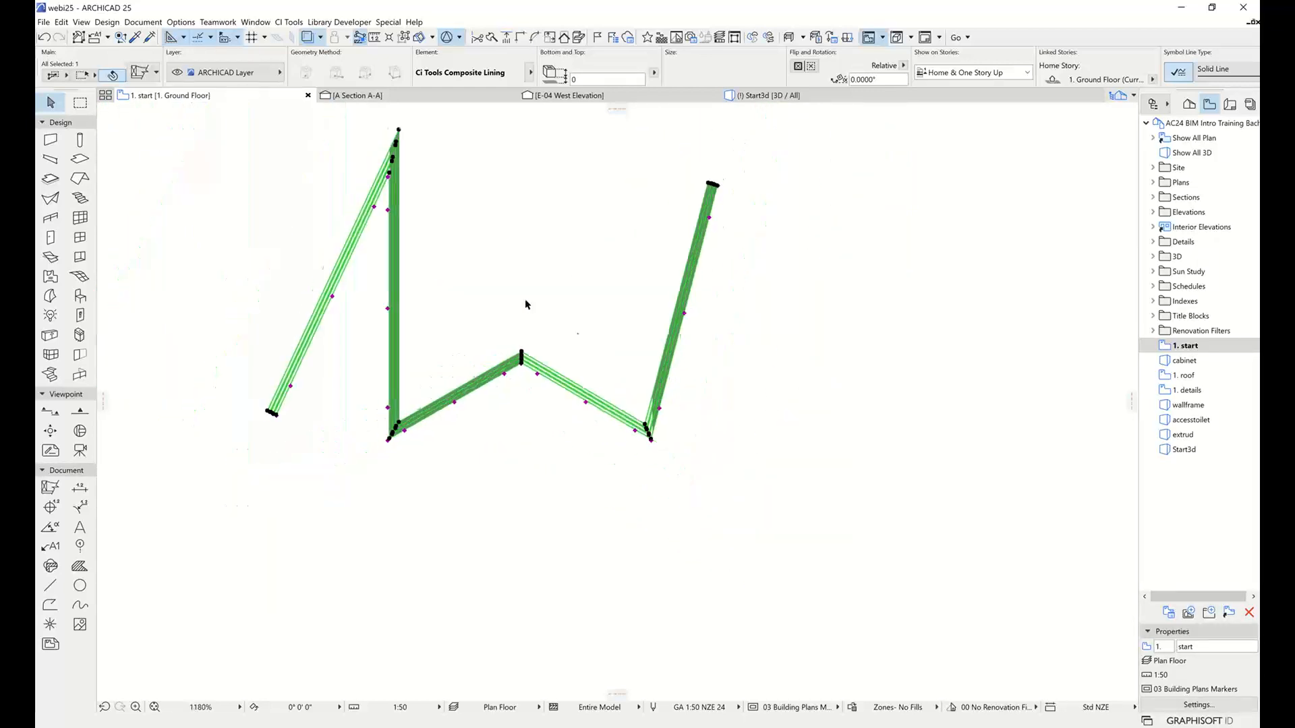
Change the selected composite lining to CI Tools Flashing with the Gutter Eave profile and apply it
left_click(139, 73)
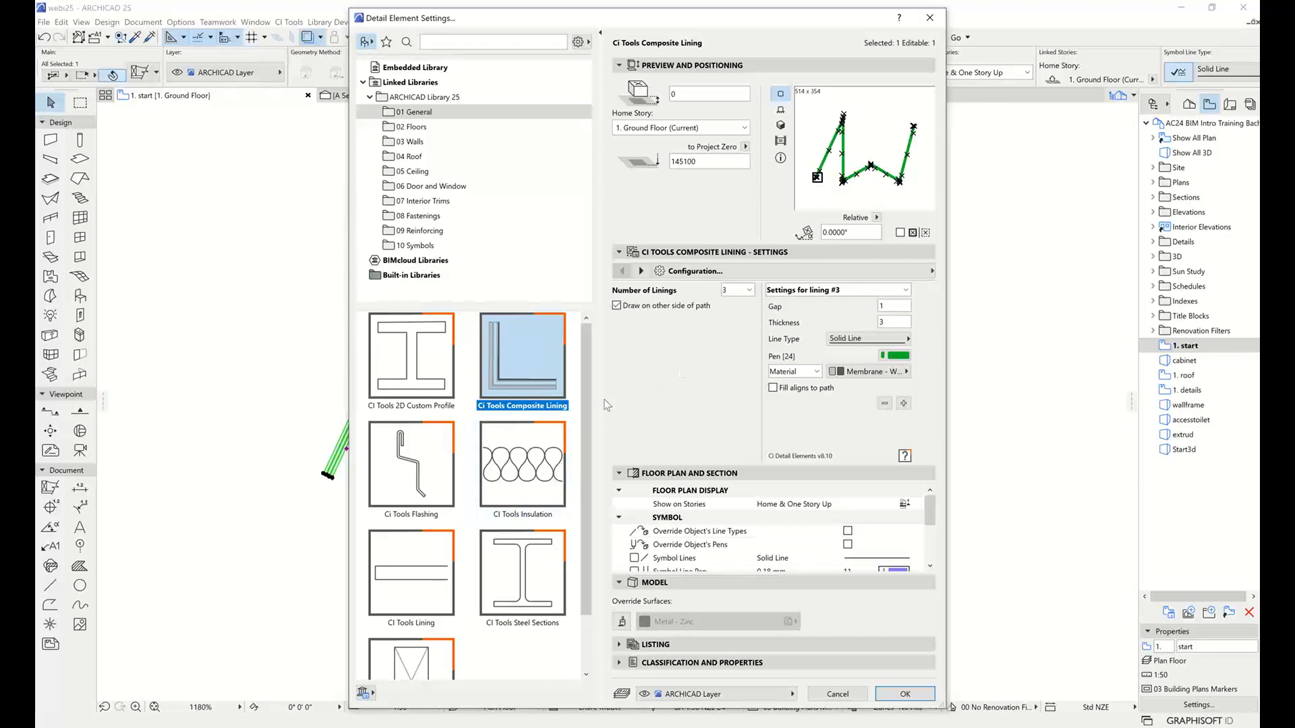
left_click(397, 479)
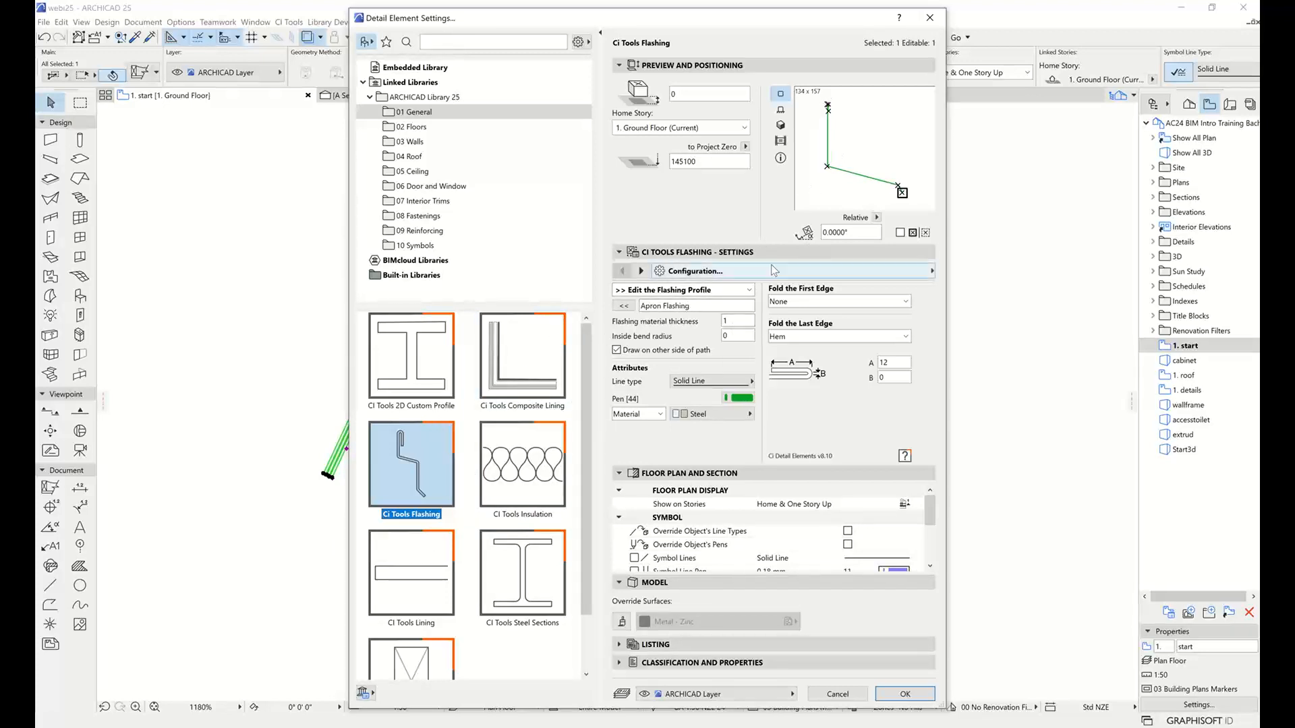
left_click(749, 290)
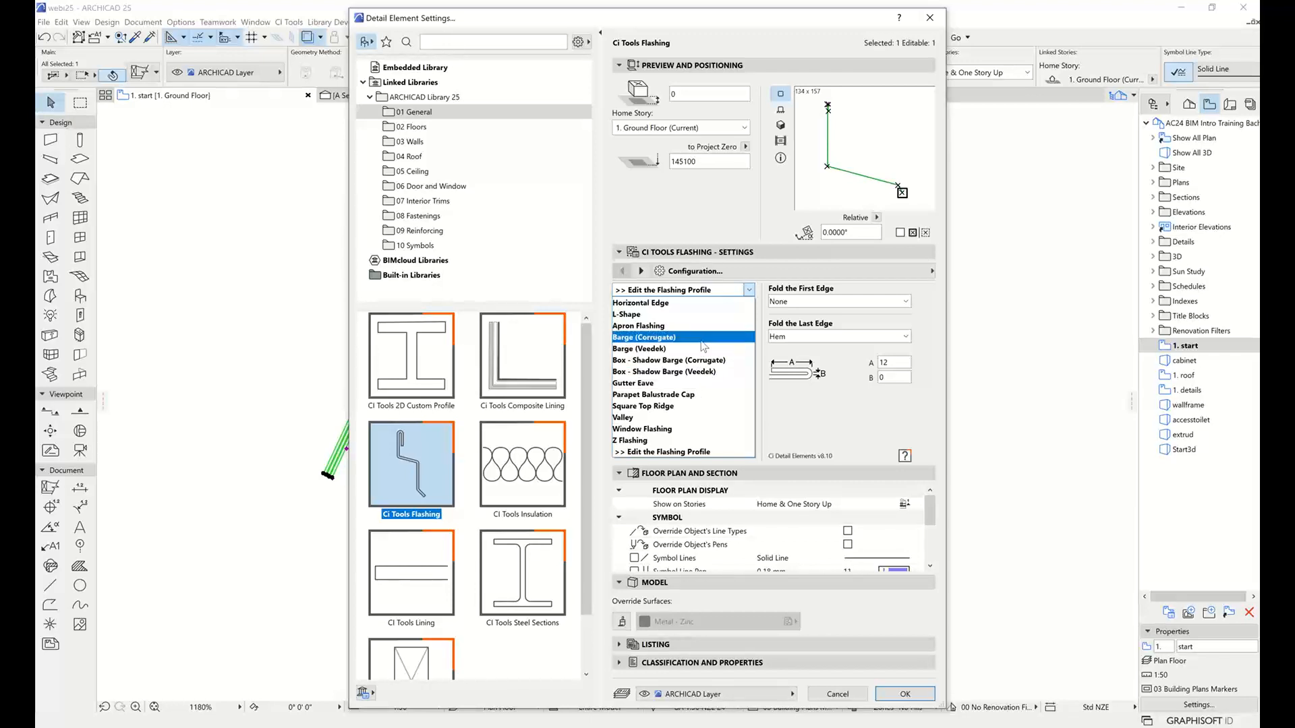
left_click(644, 382)
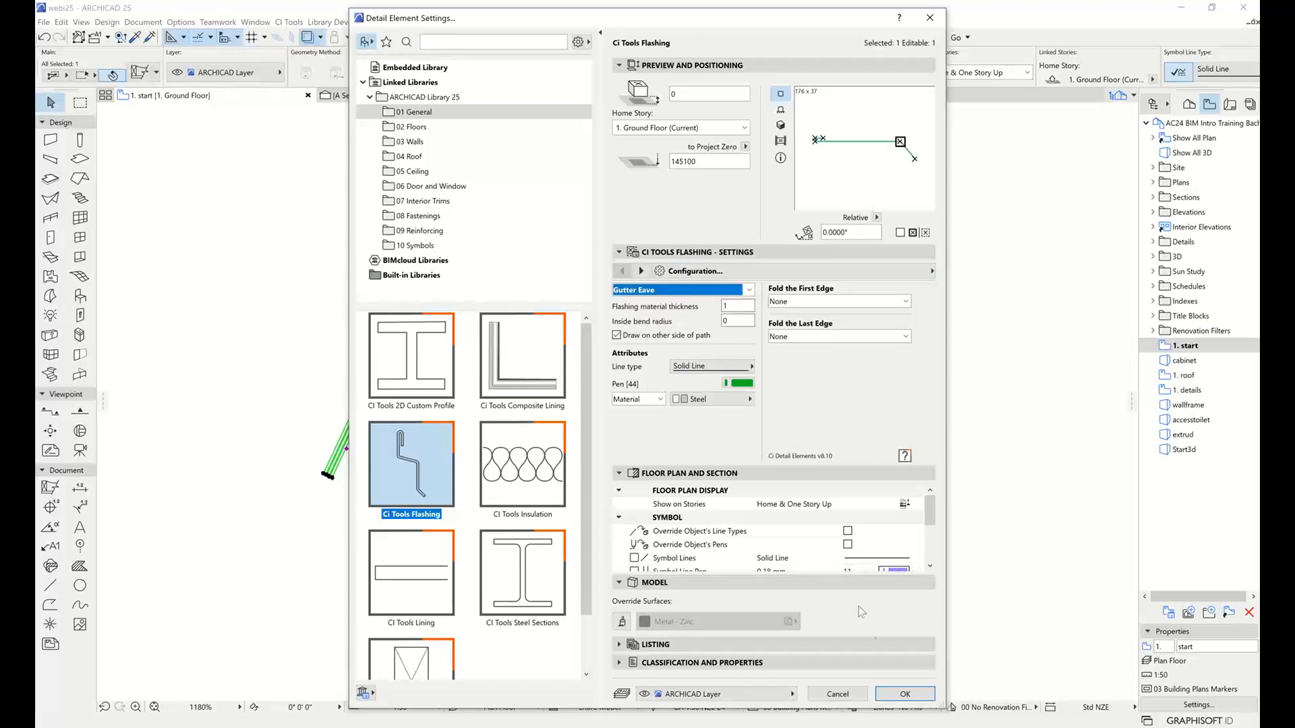
left_click(905, 694)
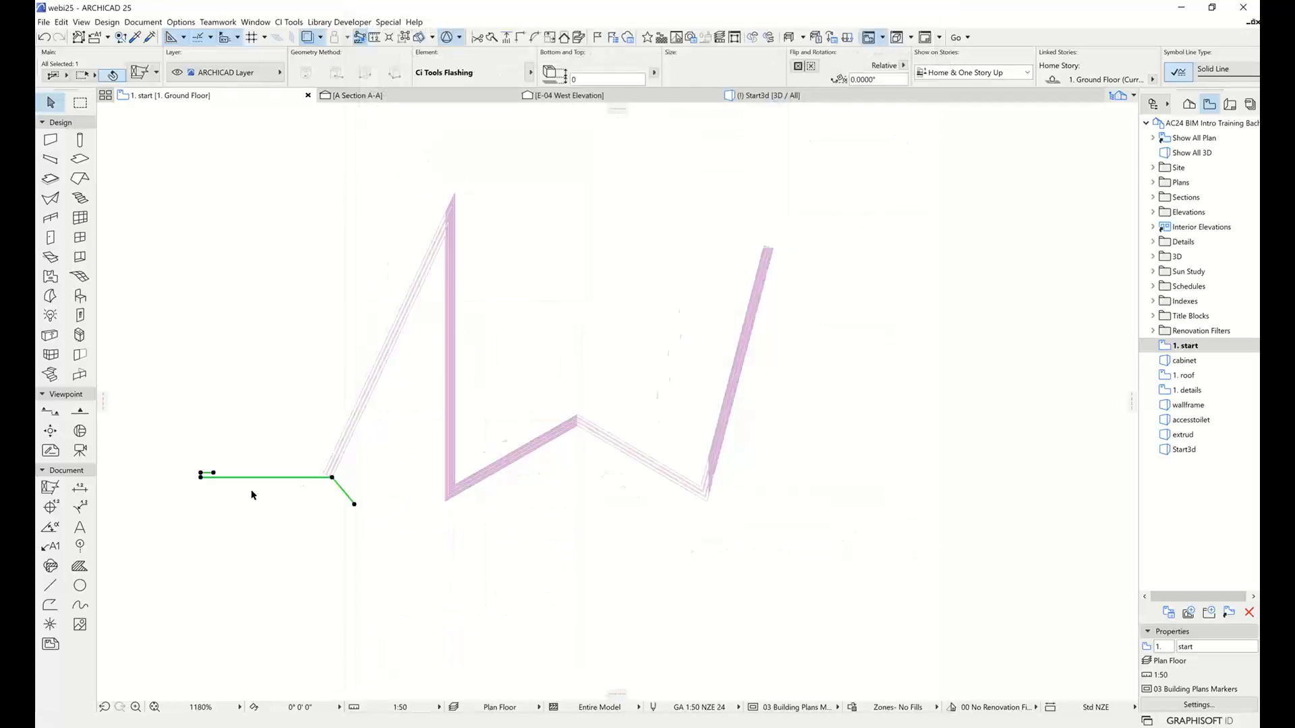
middle_click_drag(252, 494, 662, 507)
scroll(681, 503, "up", 4)
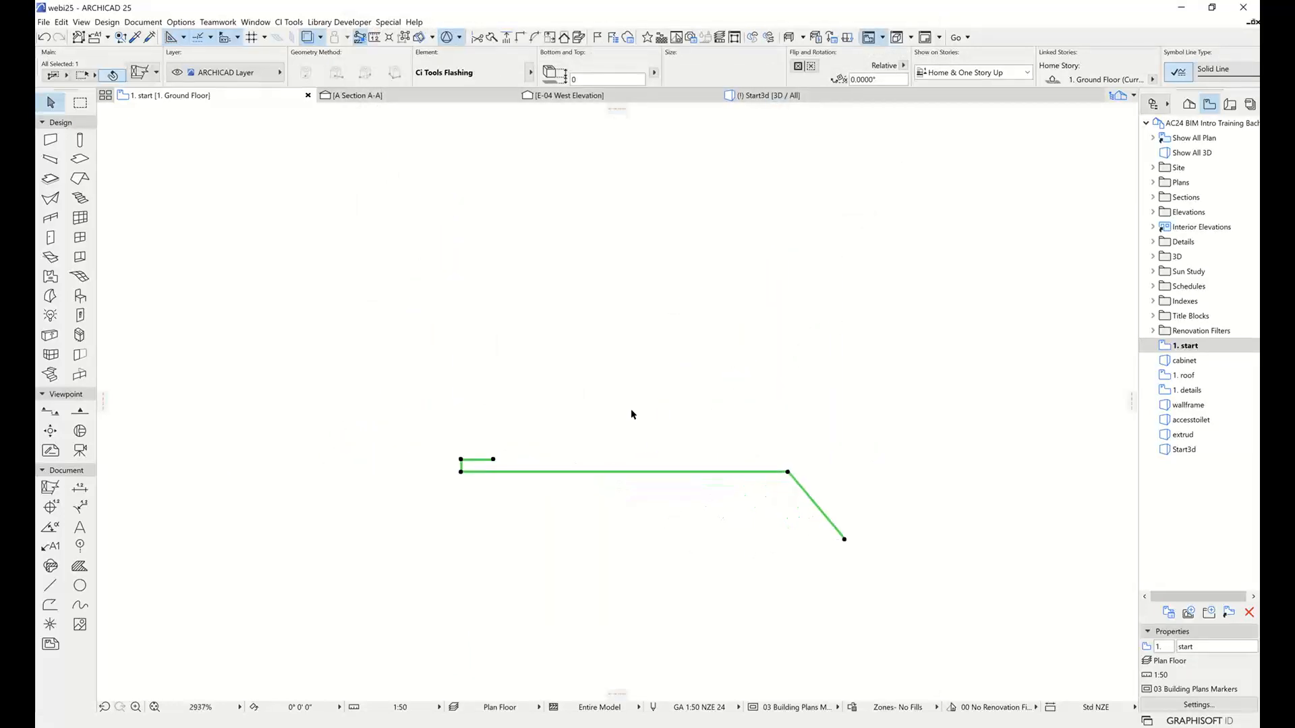
scroll(794, 551, "up", 1)
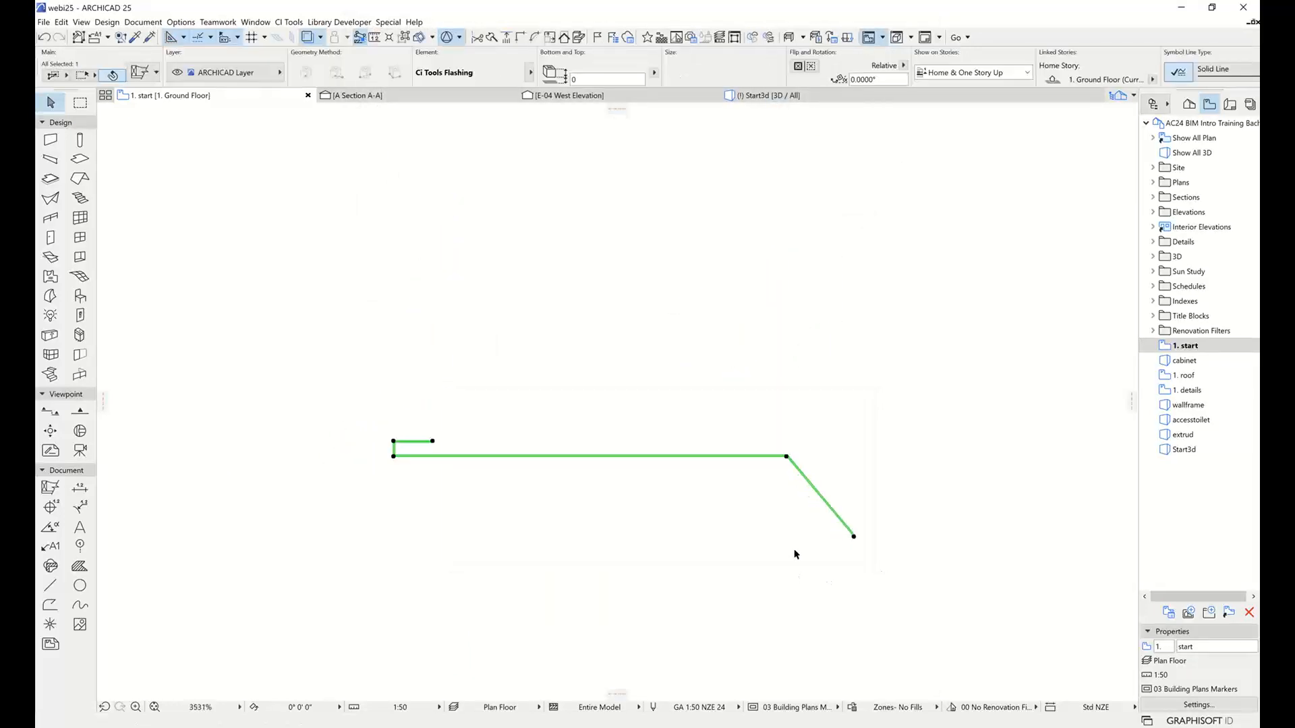
scroll(794, 554, "up", 3)
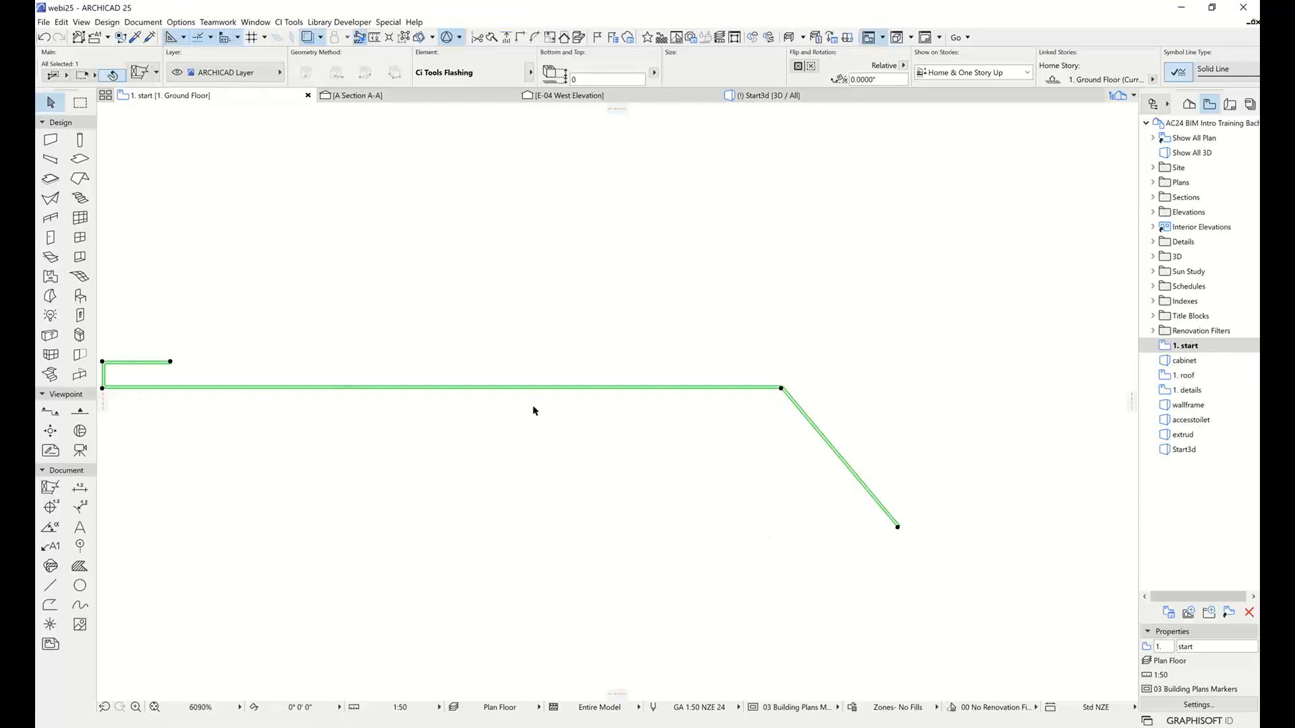
Switch the gutter eave flashing to the Edit the Flashing Profile option and apply it so its path can be edited
left_click(150, 75)
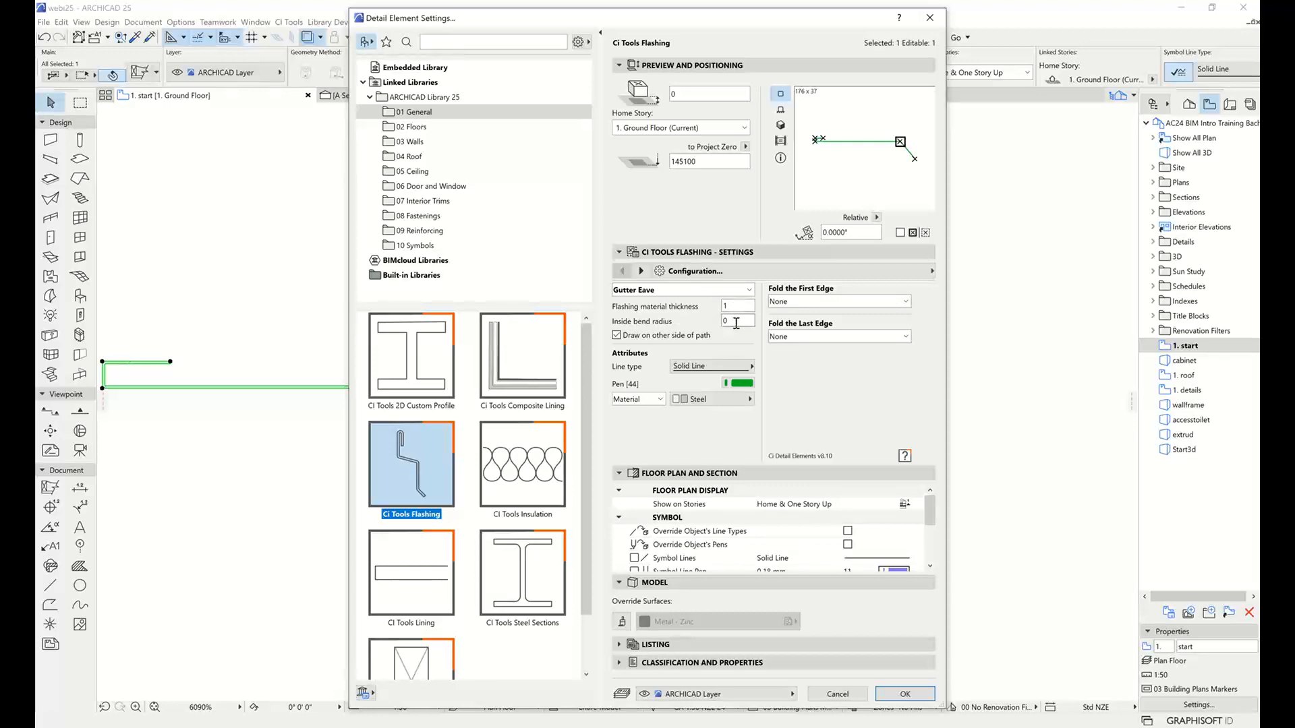
left_click(834, 303)
left_click(835, 307)
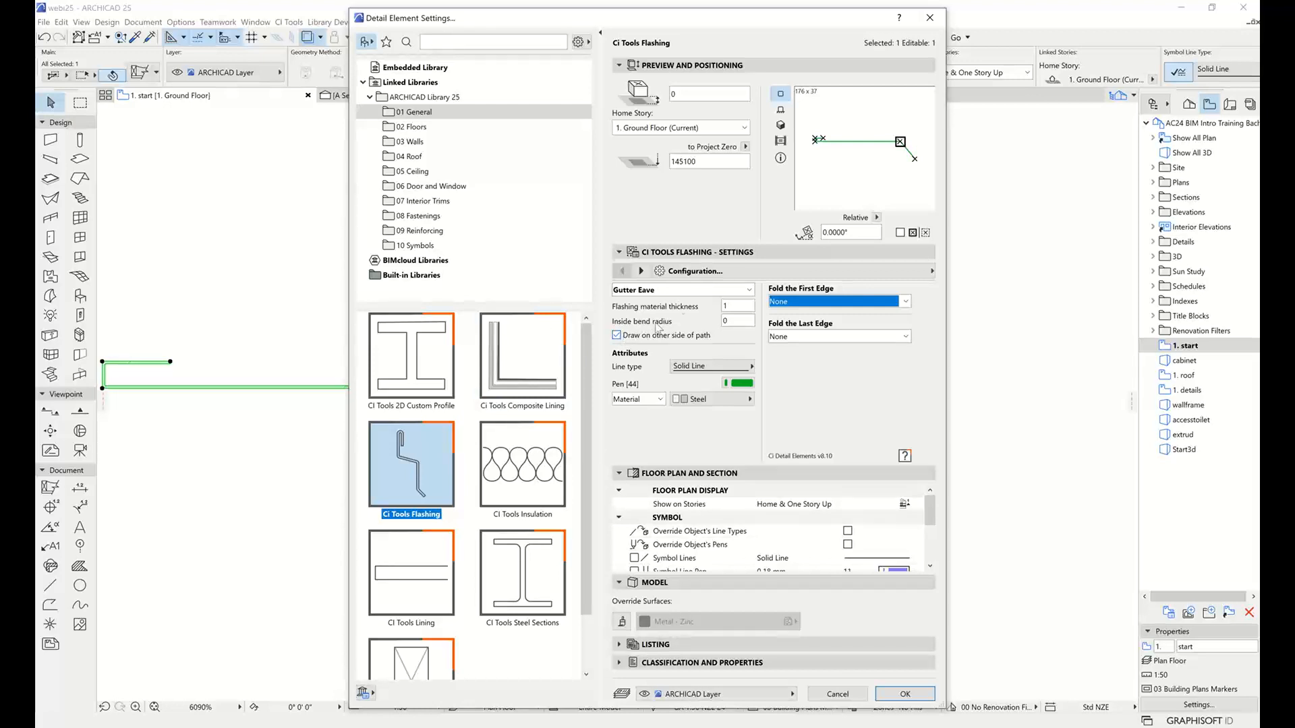
left_click(692, 291)
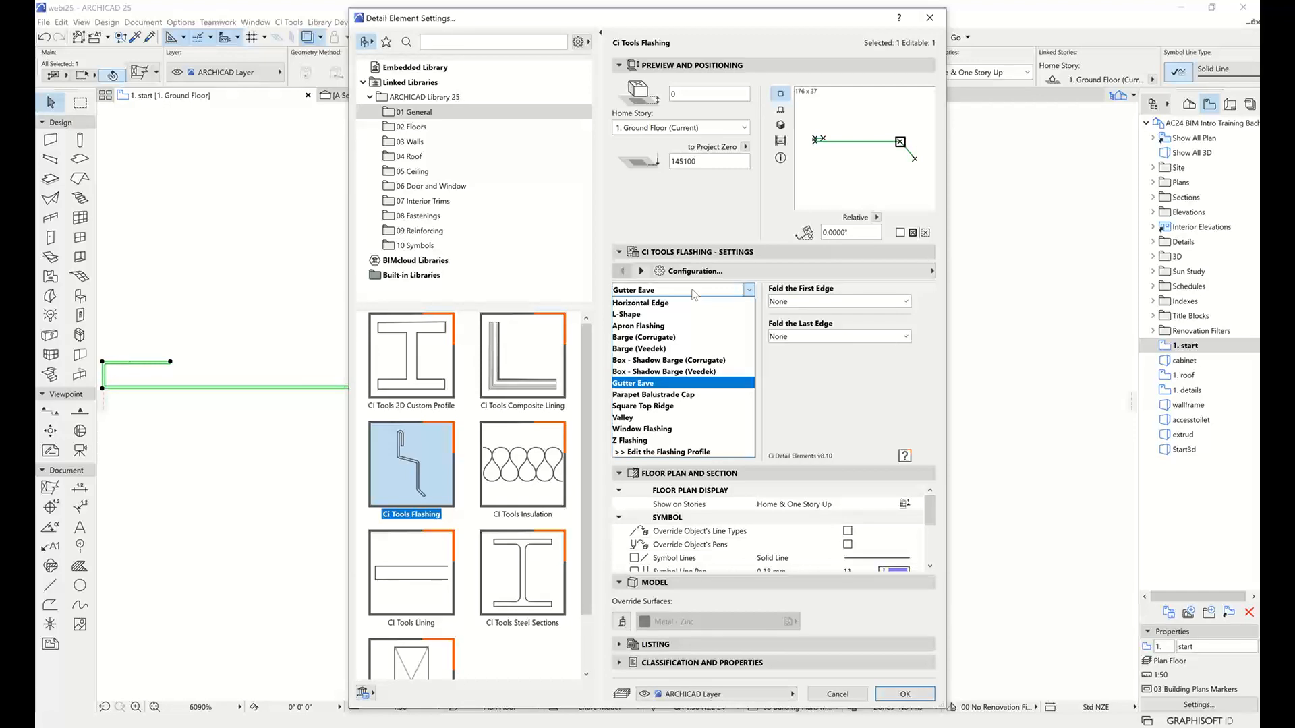
left_click(699, 452)
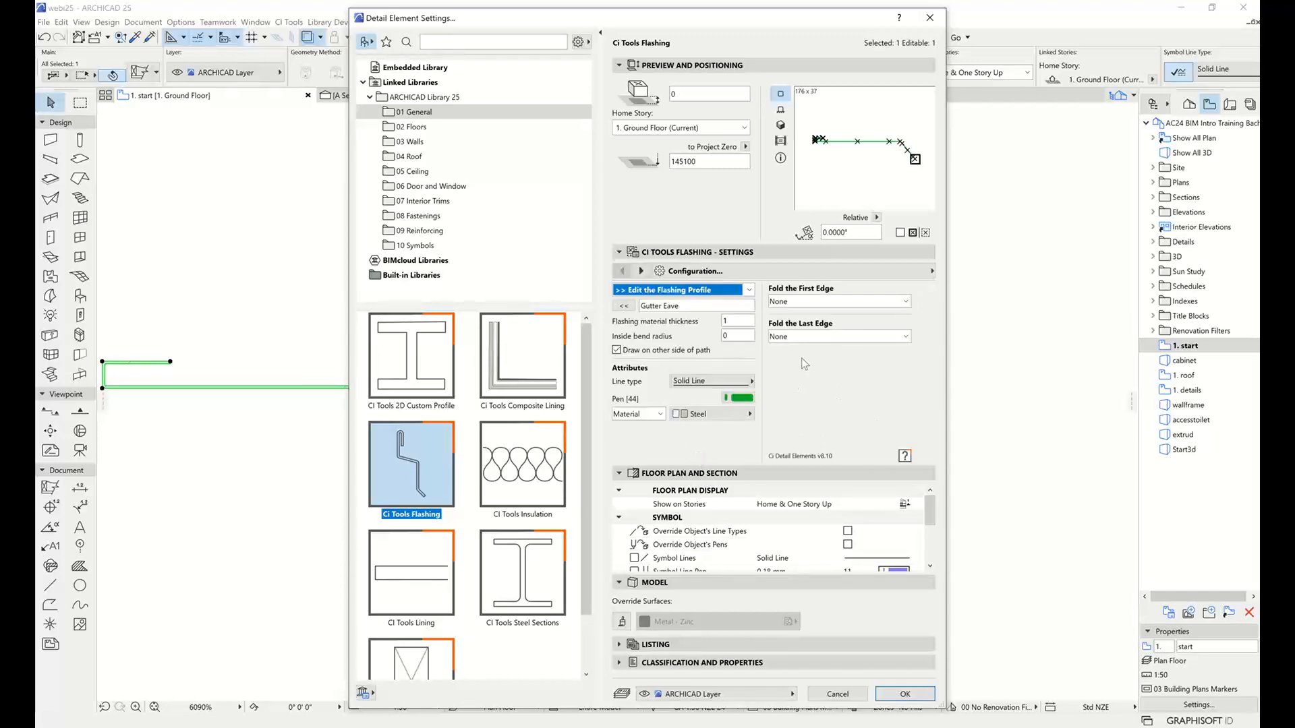
left_click(697, 297)
left_click(697, 297)
left_click(917, 695)
middle_click_drag(680, 430, 803, 454)
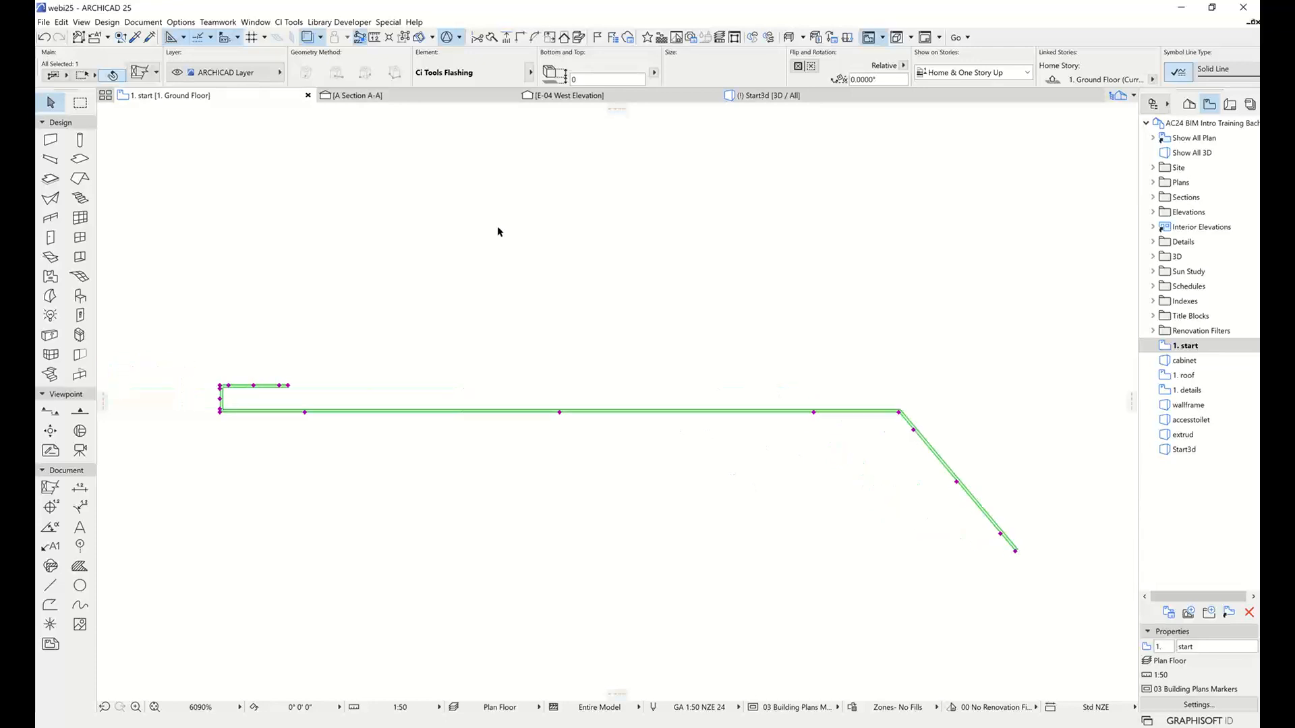
Name the edited flashing profile "test" in the element settings and try to save it
left_click(144, 72)
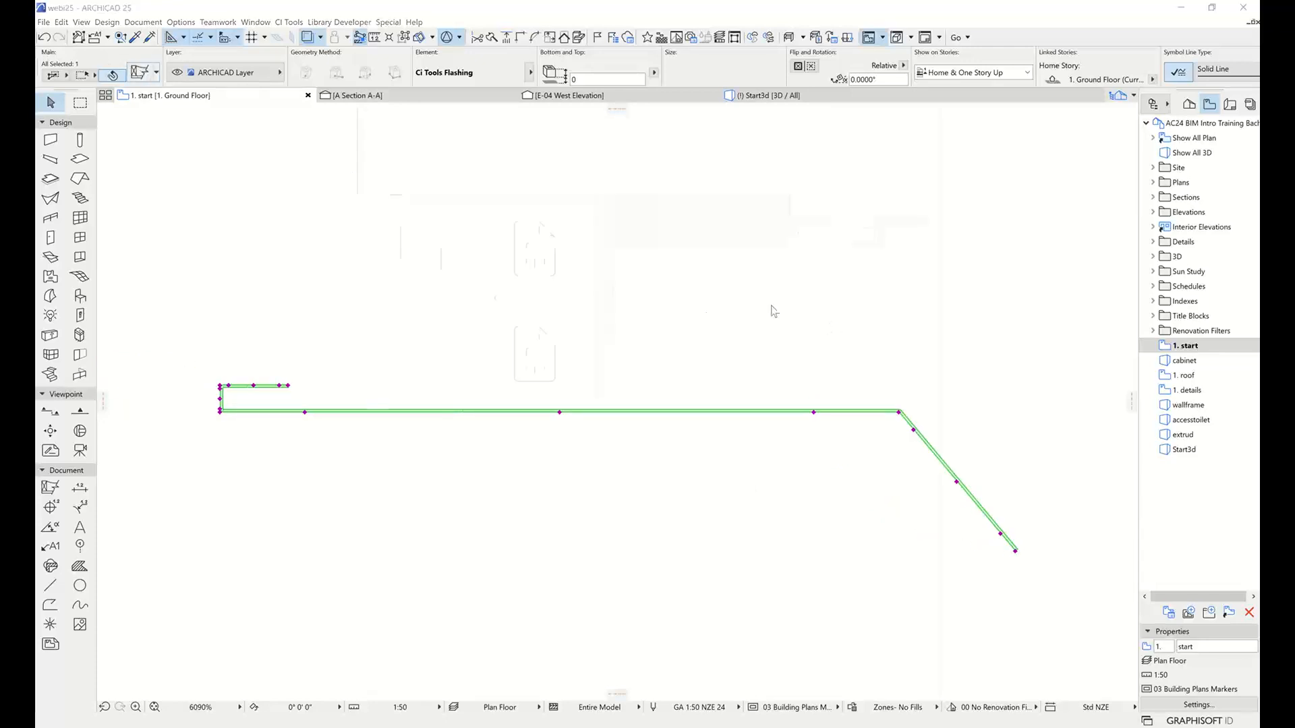
left_click(727, 290)
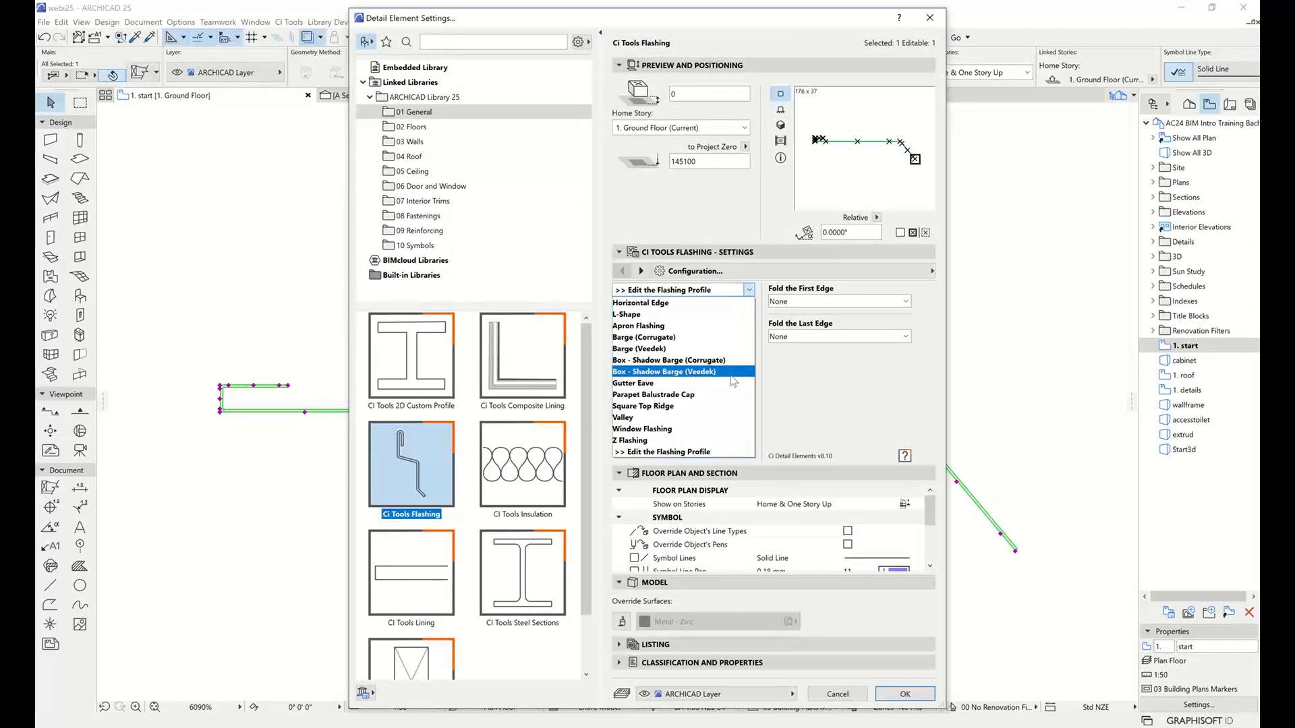
left_click(694, 383)
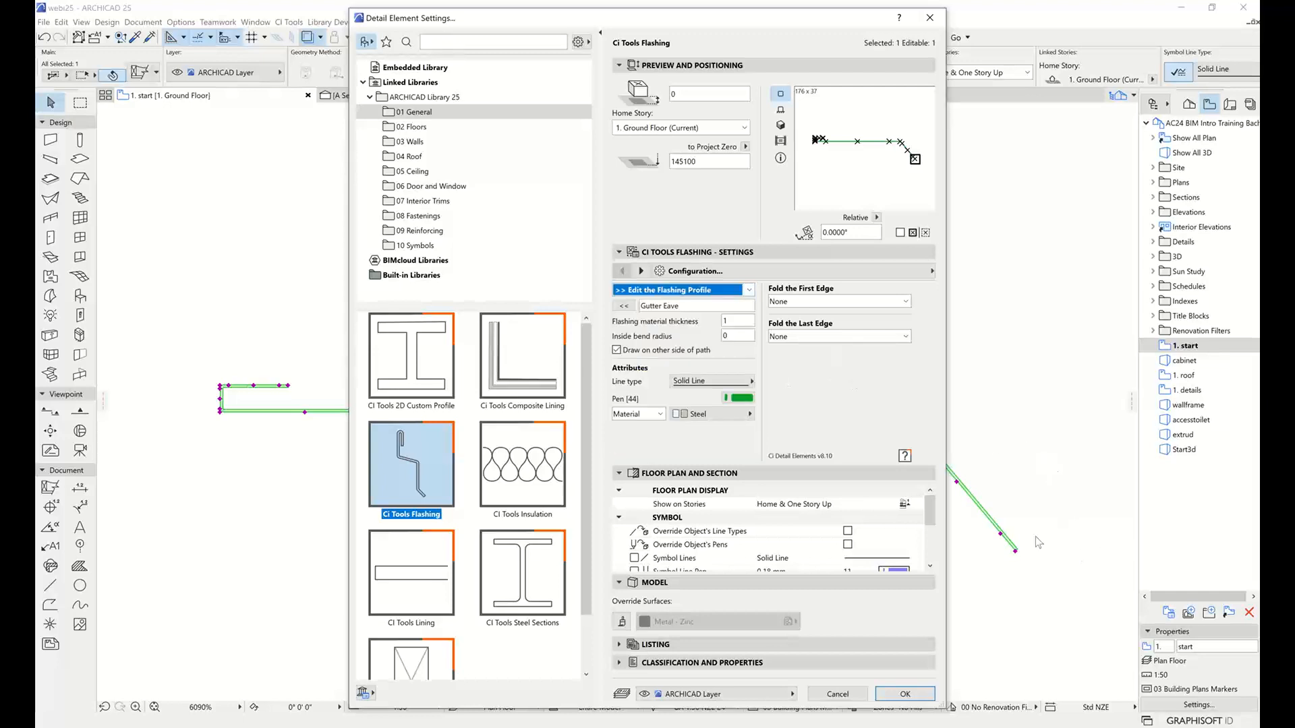
left_click(691, 307)
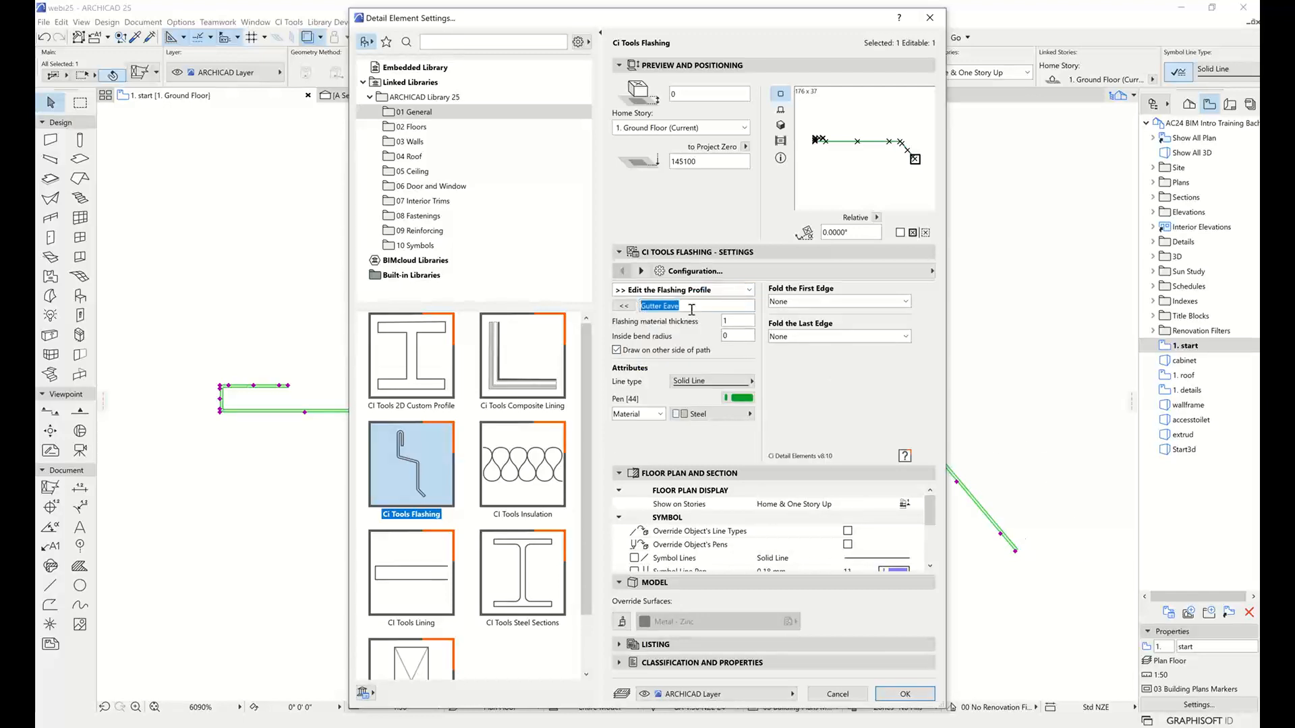
type("test")
left_click(794, 387)
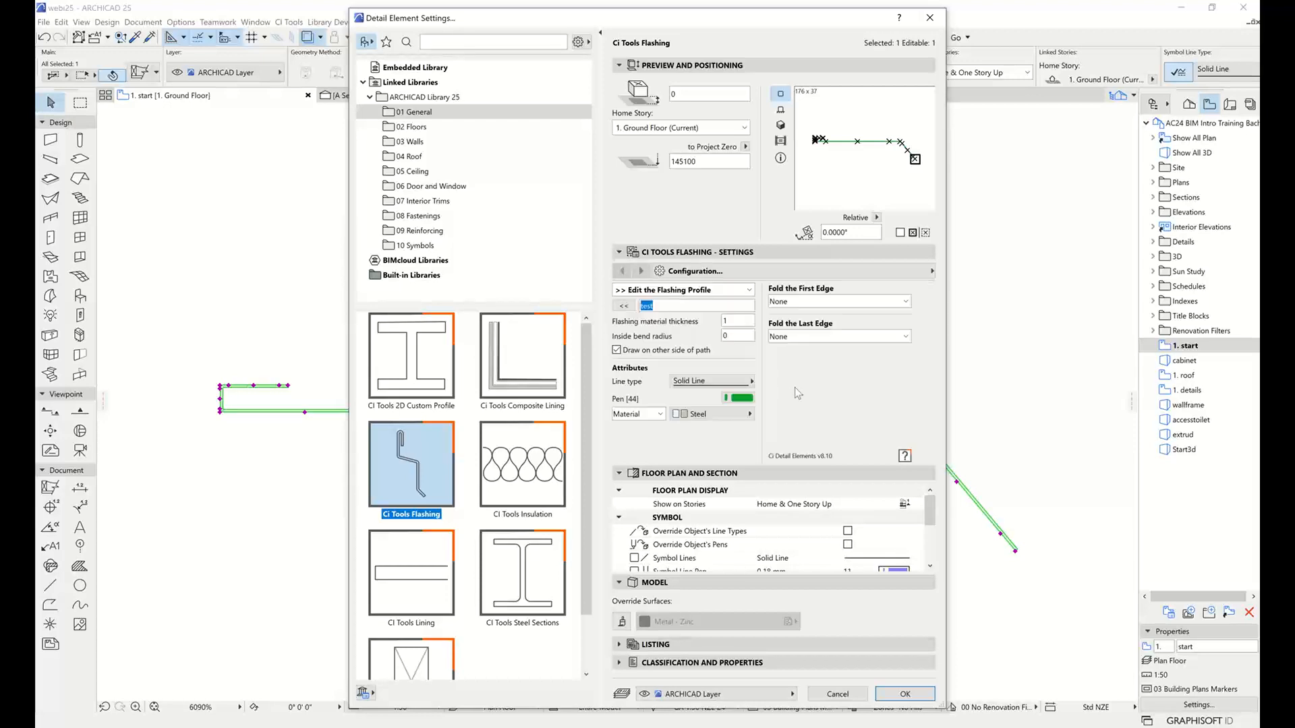
left_click(626, 307)
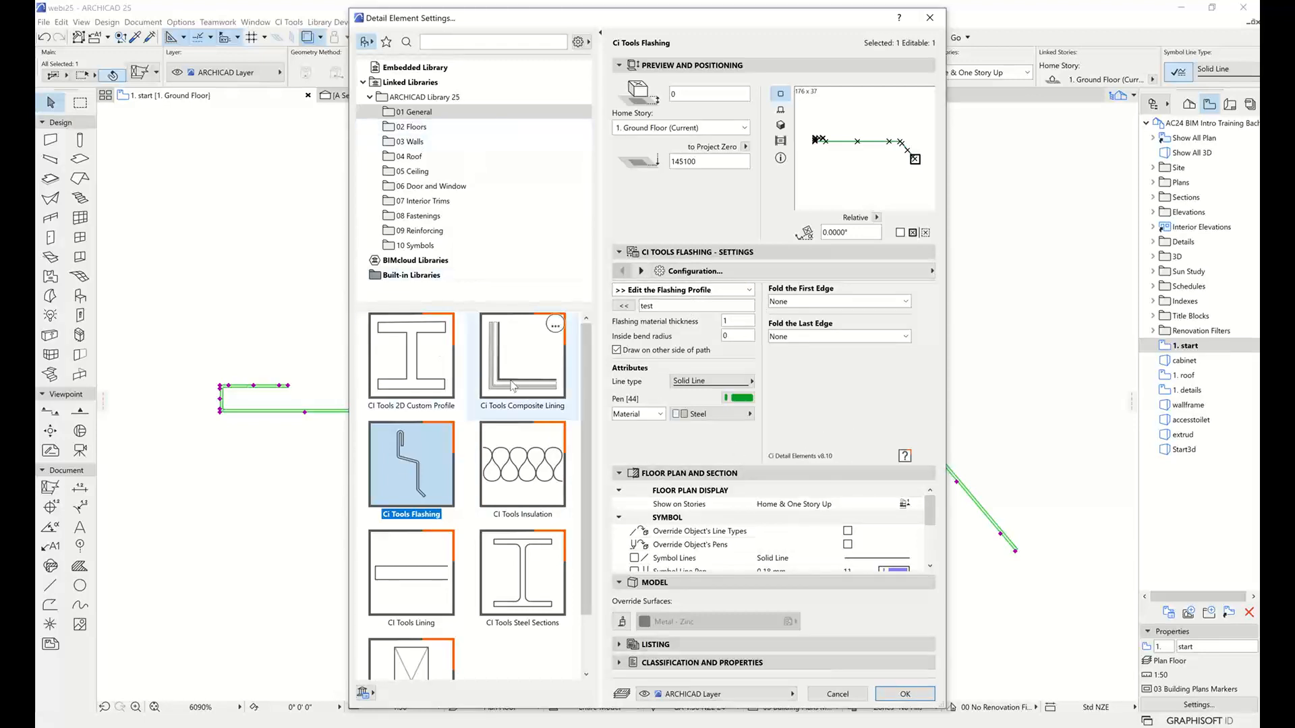
Examine the General, Floors and Walls detail libraries, including the Brick Wall Section, Furring Sections and Concrete Block Plan settings
scroll(431, 428, "down", 1)
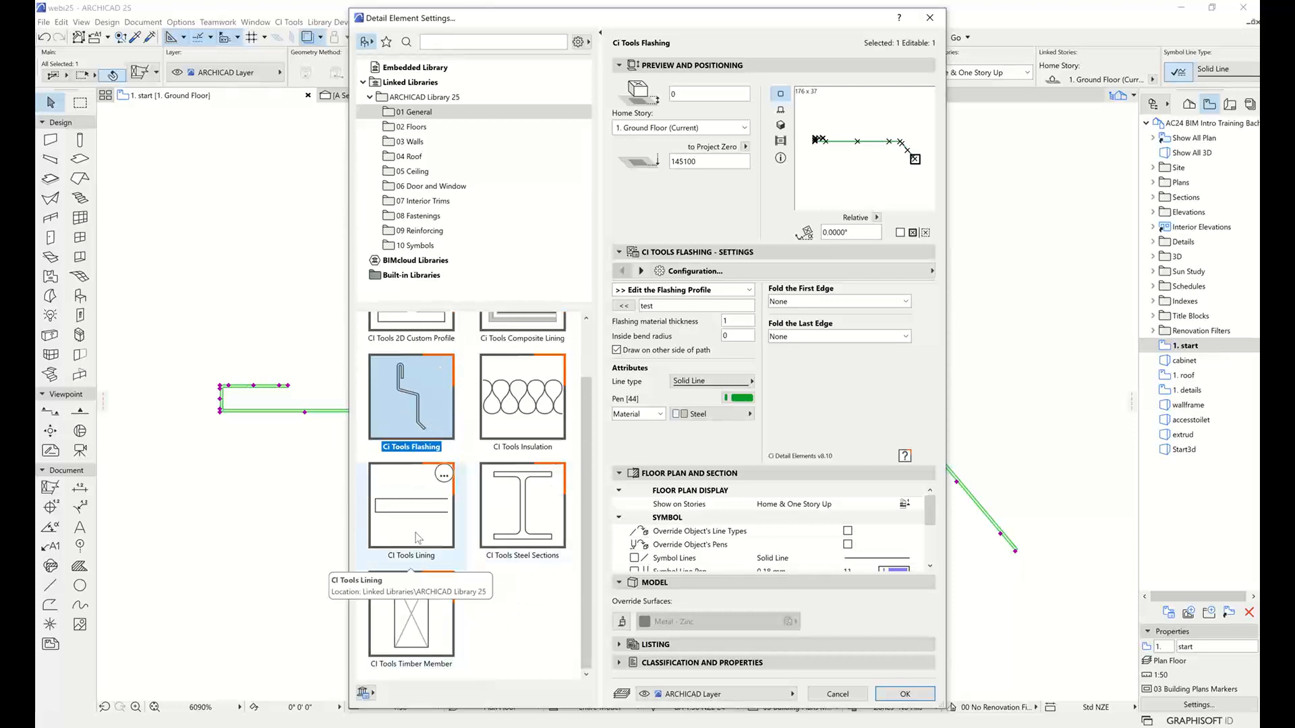
scroll(414, 472, "up", 1)
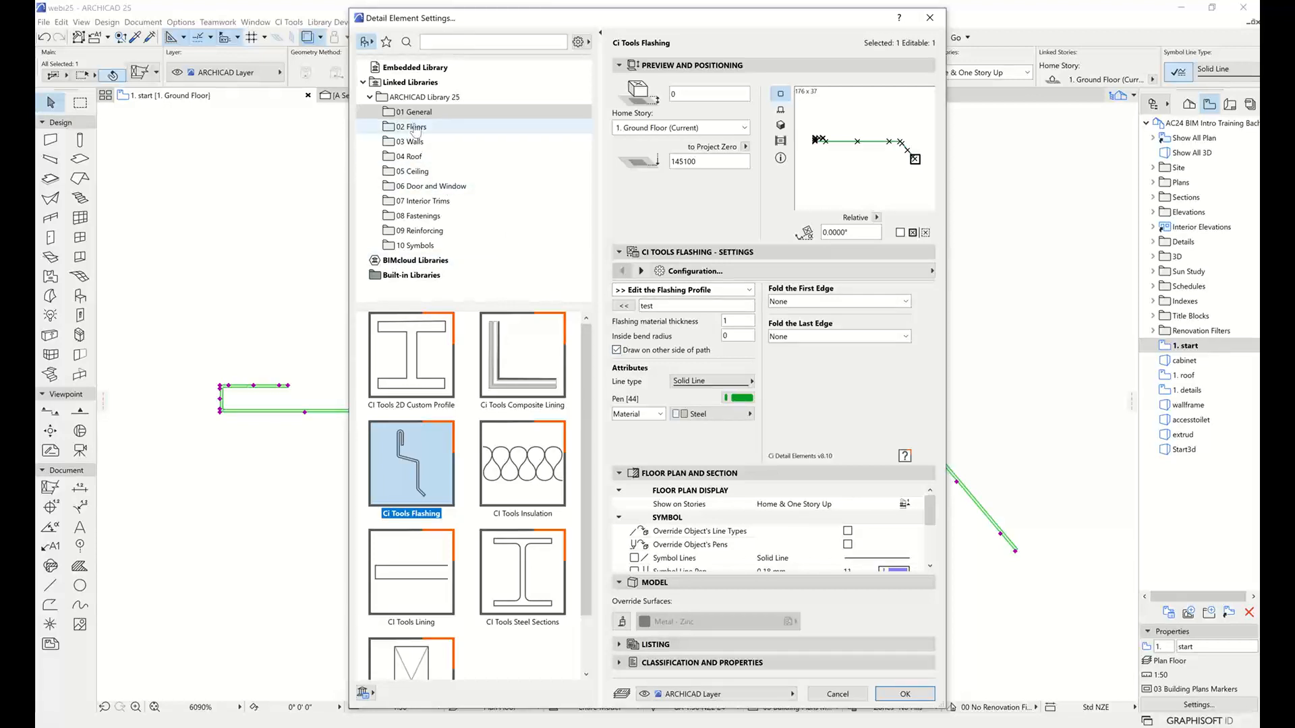
left_click(1253, 222)
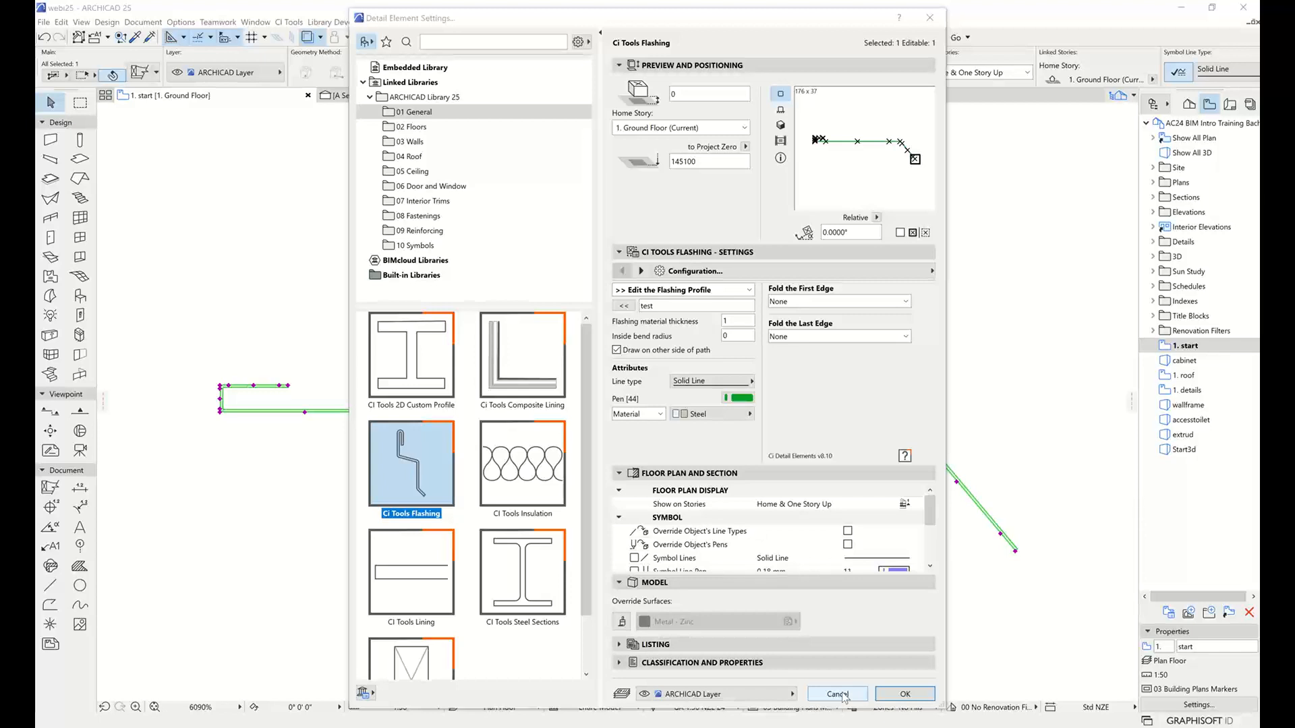
left_click(410, 127)
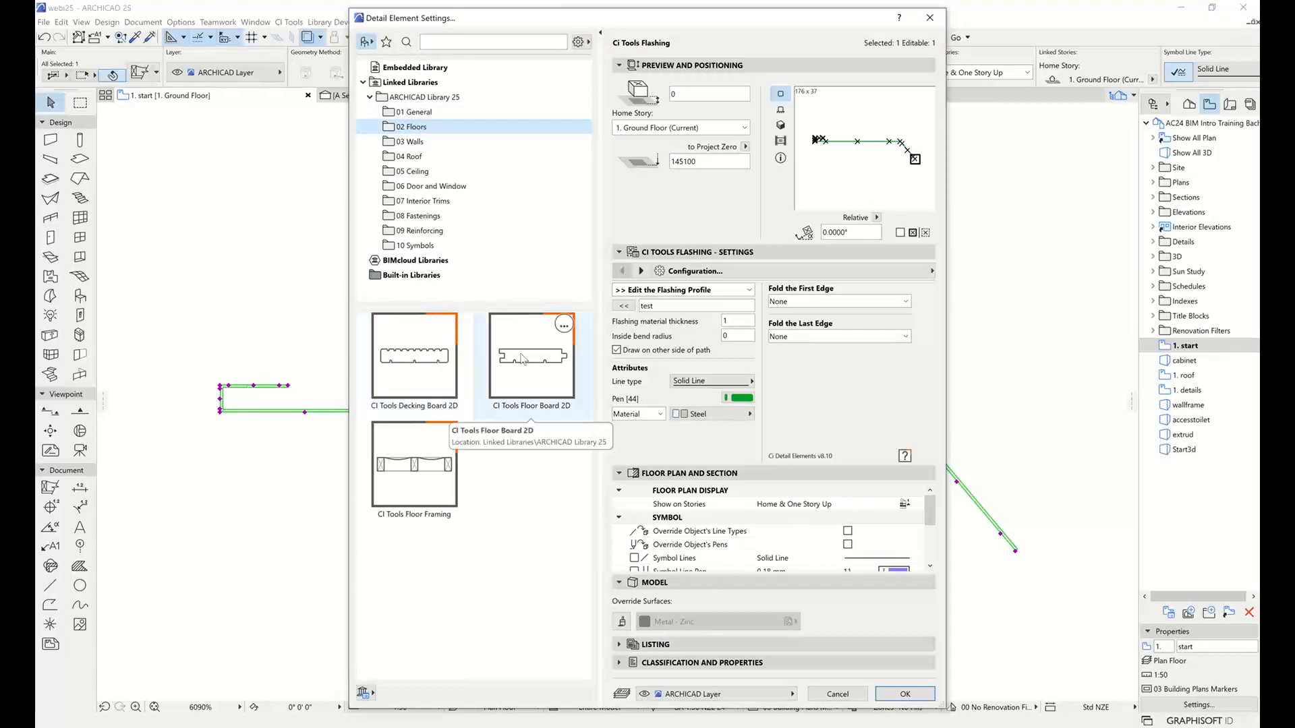
left_click(412, 172)
left_click(410, 141)
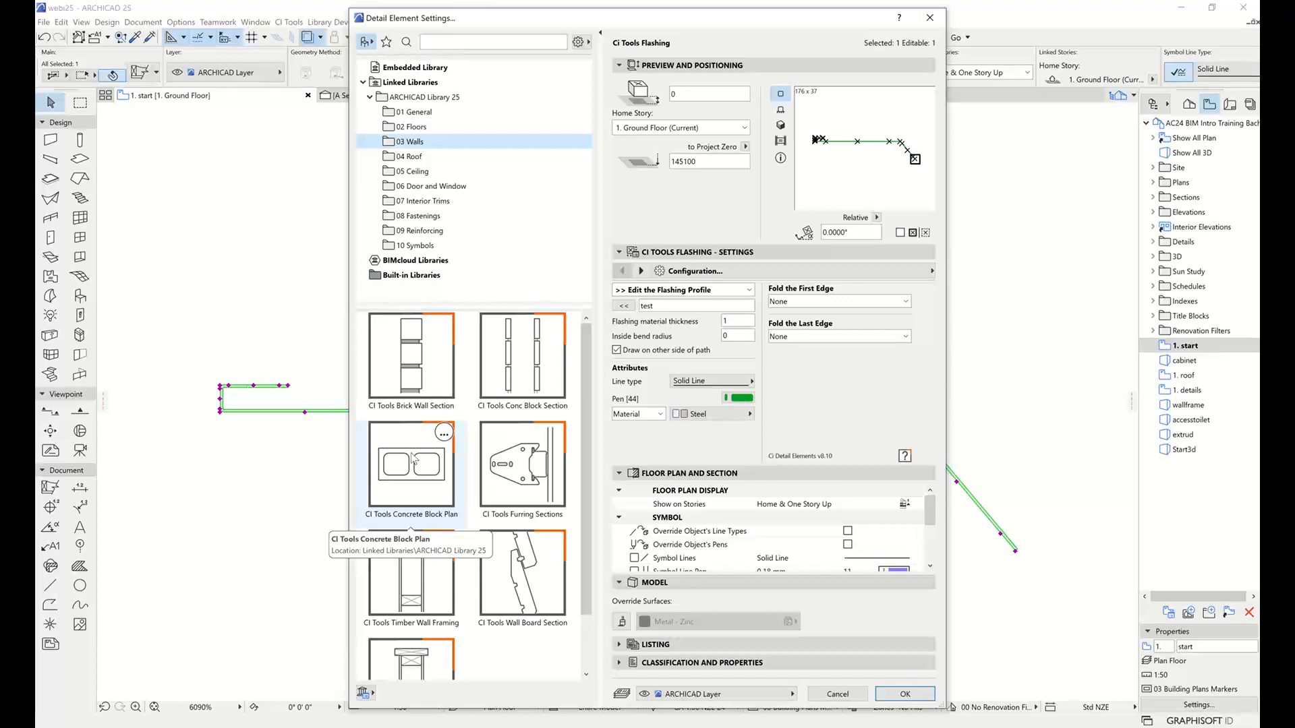
left_click(393, 331)
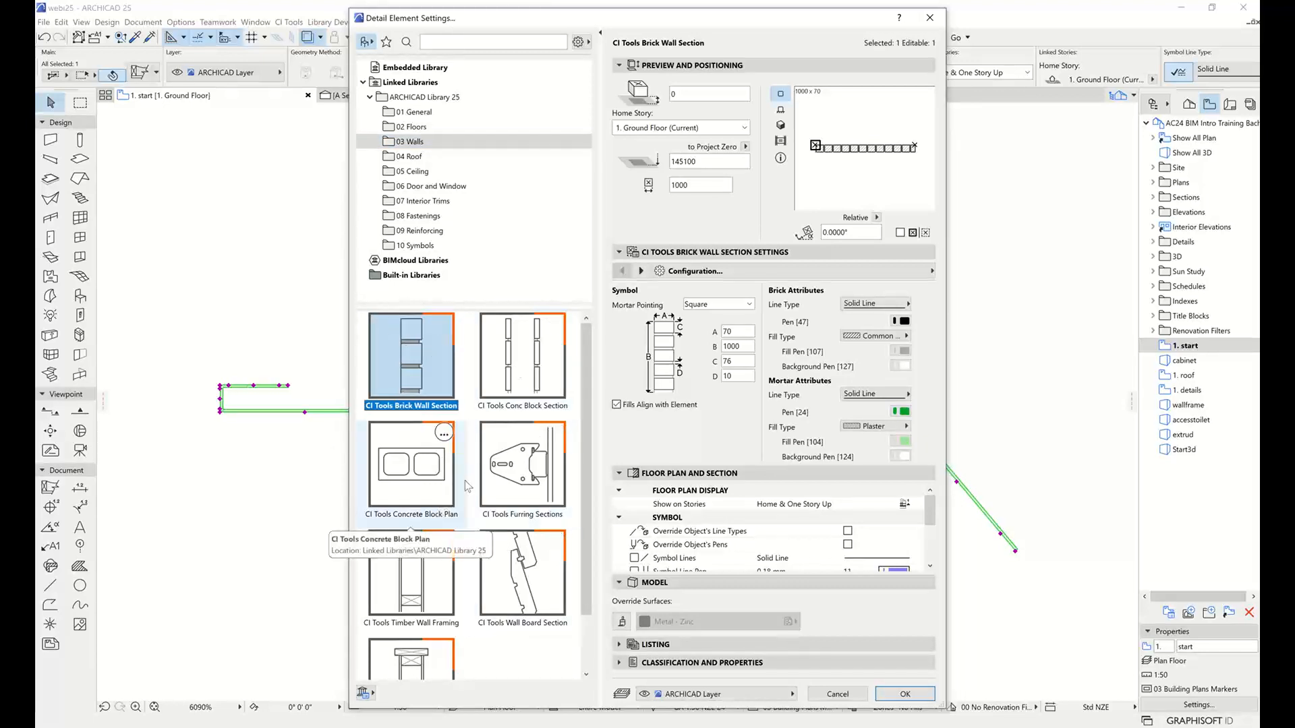
left_click(500, 478)
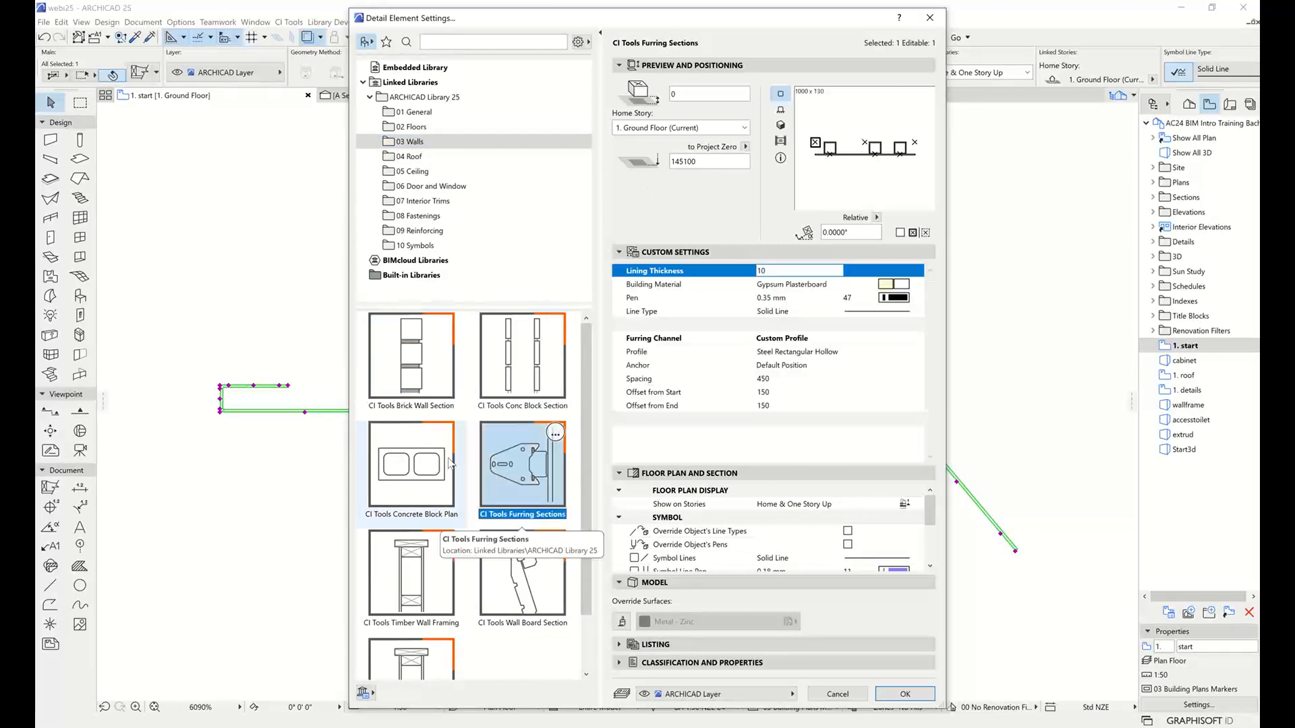
left_click(420, 478)
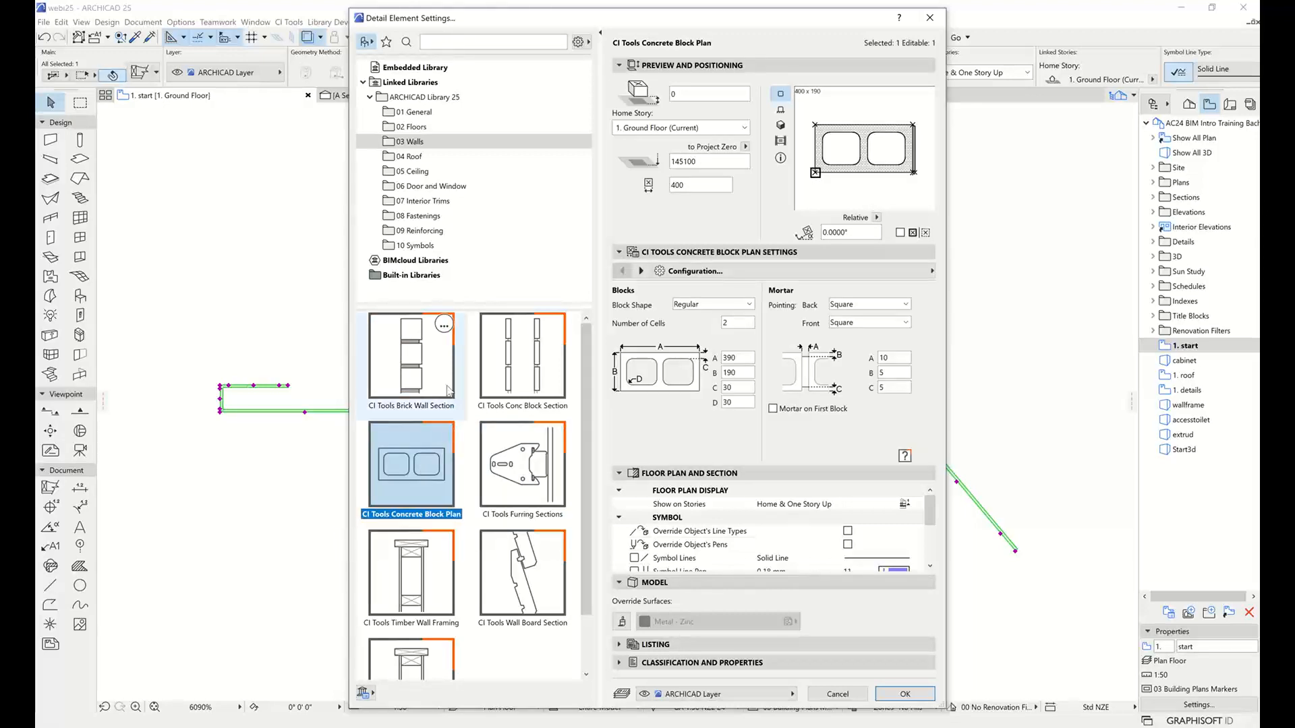
left_click(420, 385)
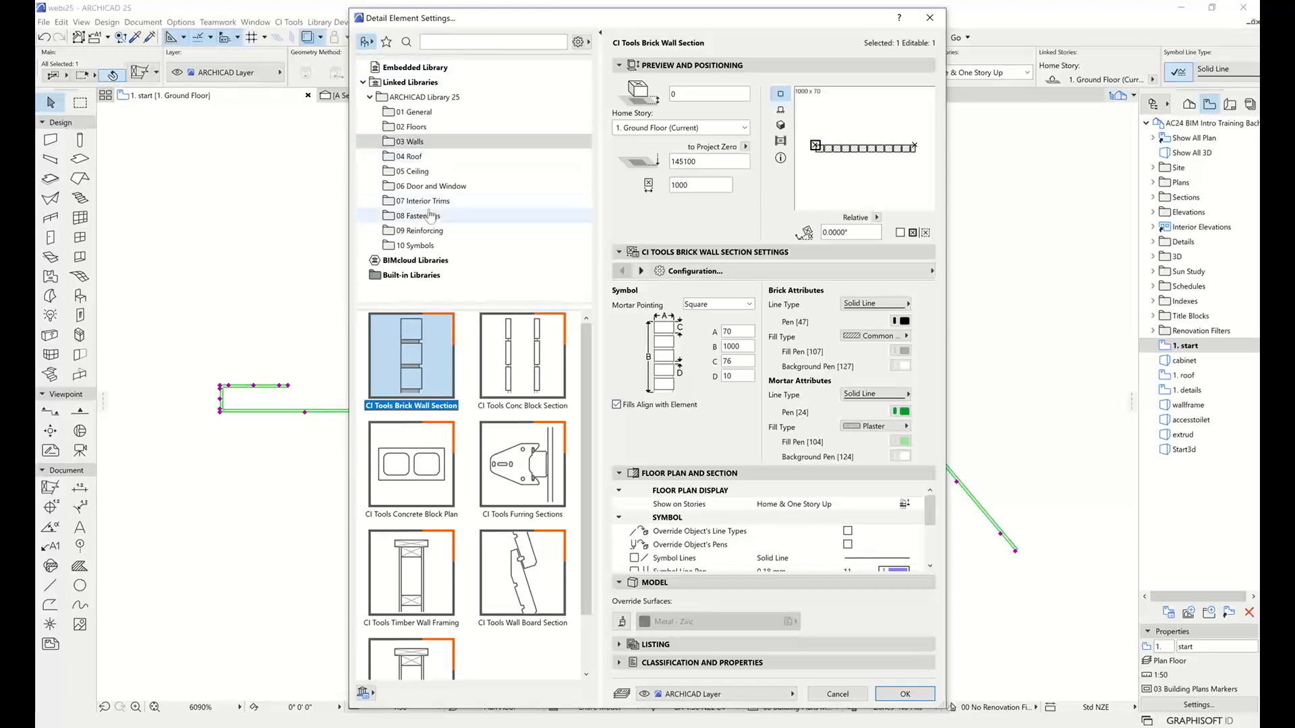
Choose CI Tools Floor Framing, try the Polystyrene/Rigid insulation type, and close the settings without applying
left_click(416, 126)
left_click(415, 476)
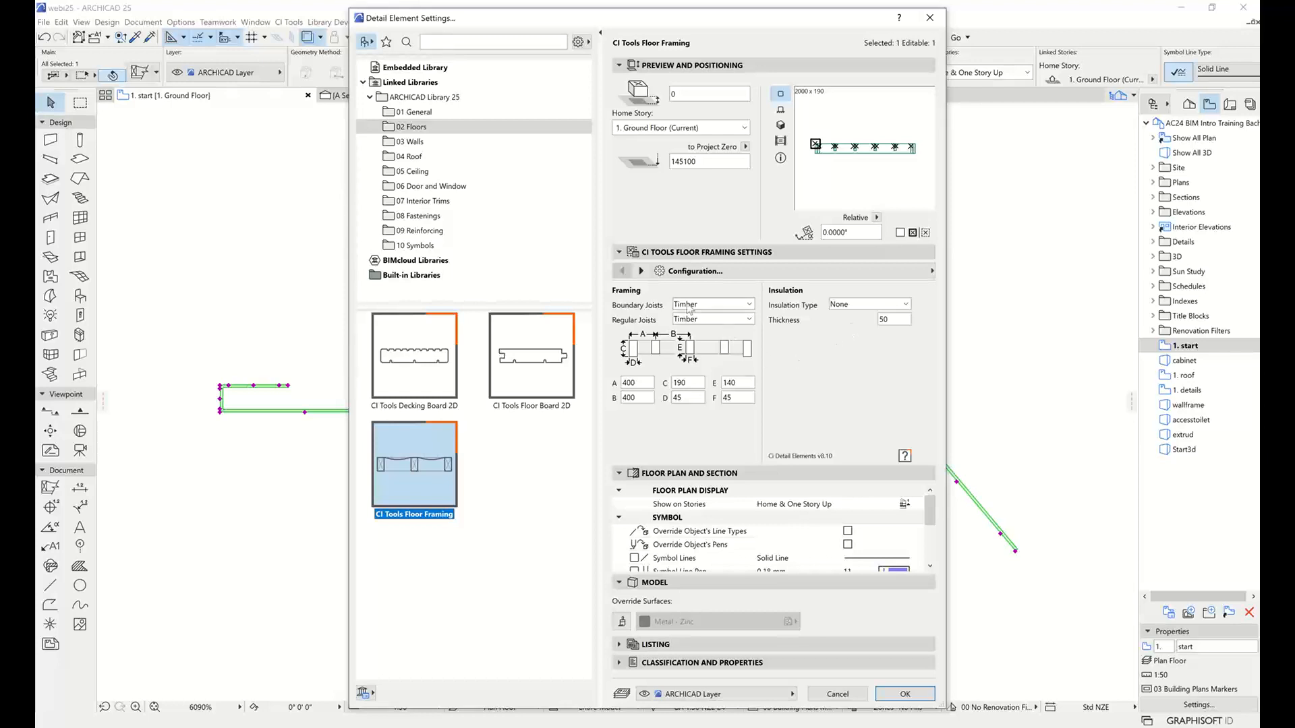
left_click(847, 308)
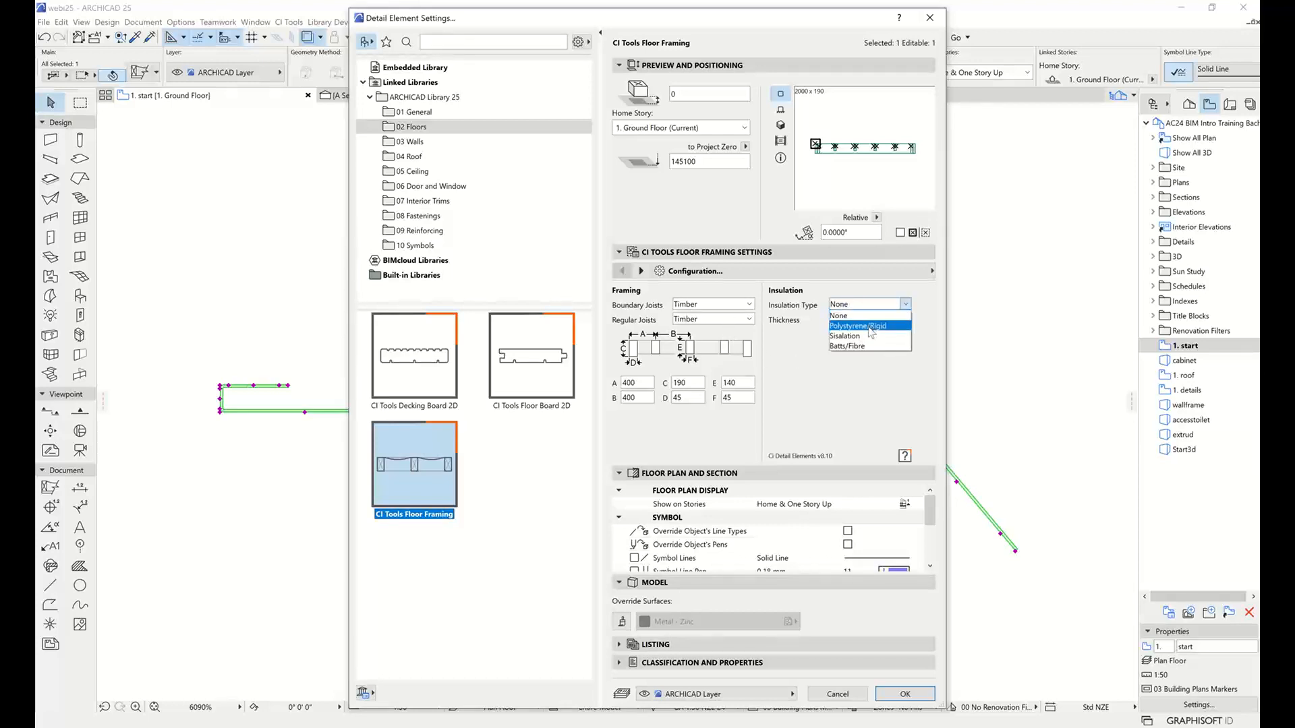
left_click(869, 326)
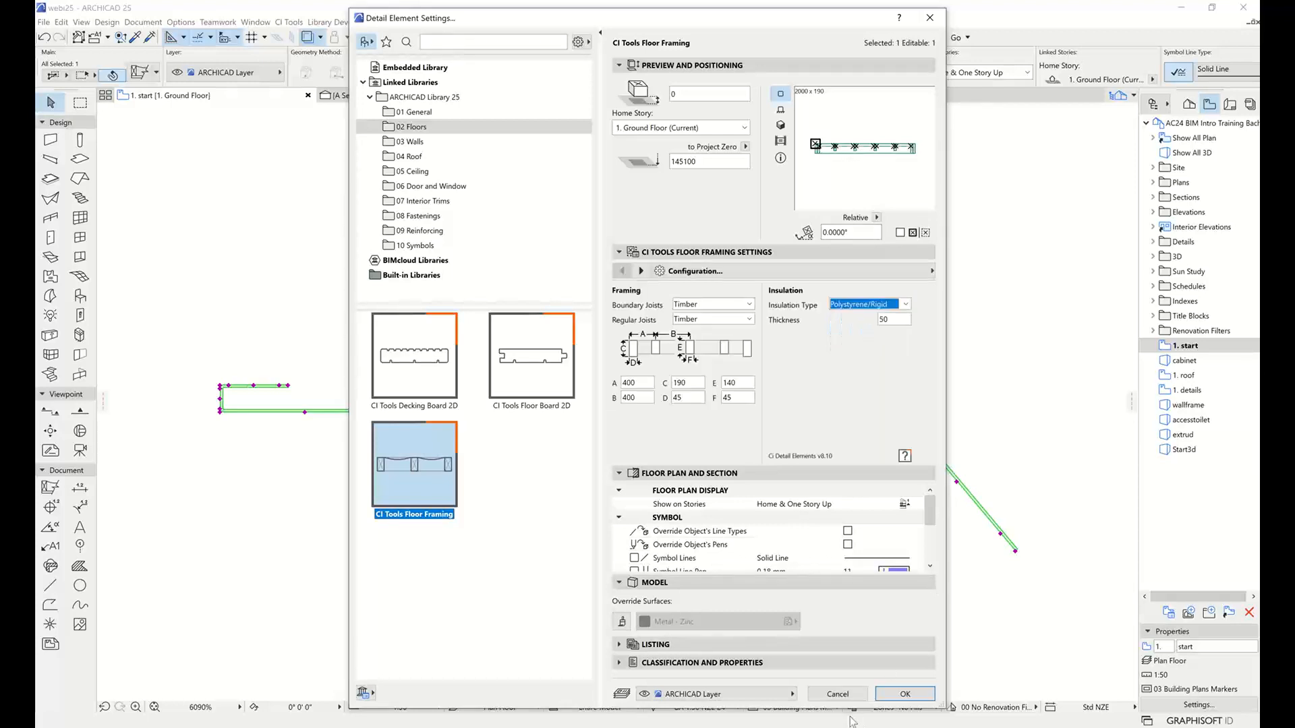
left_click(905, 694)
Review the selected flashing's element settings and close them without changes
scroll(789, 499, "down", 3)
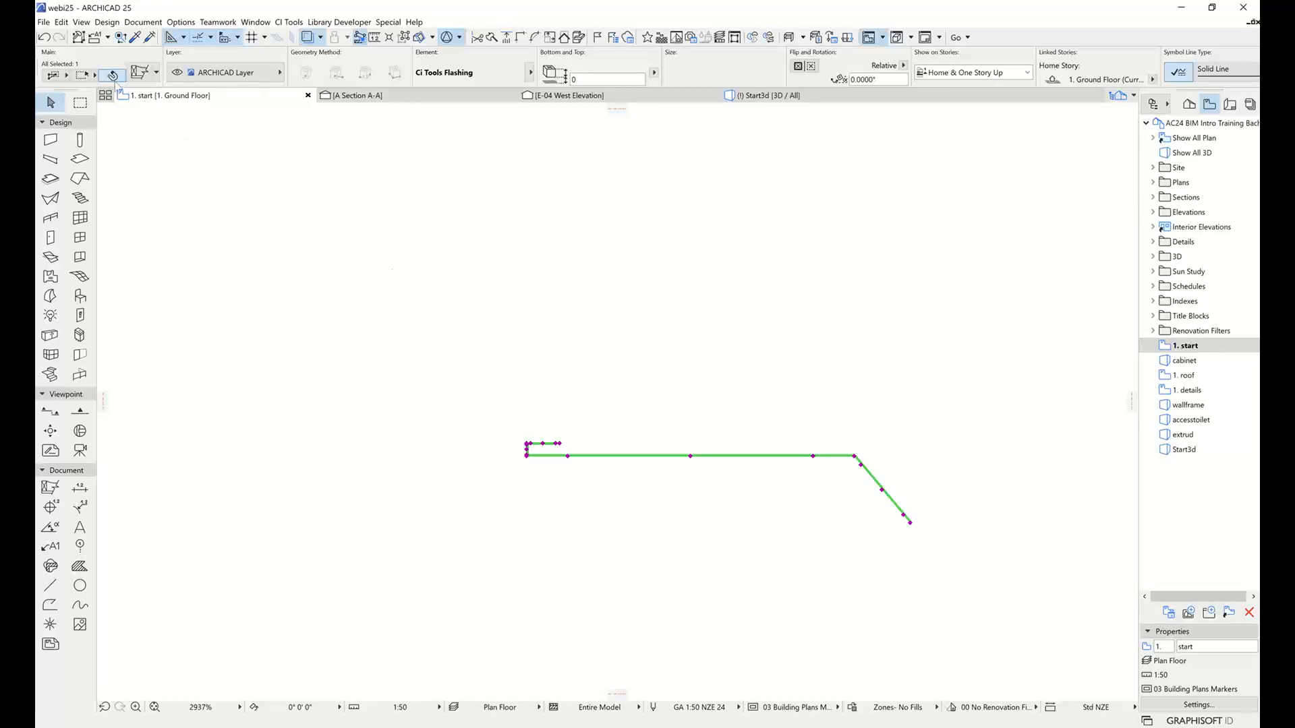
left_click(143, 75)
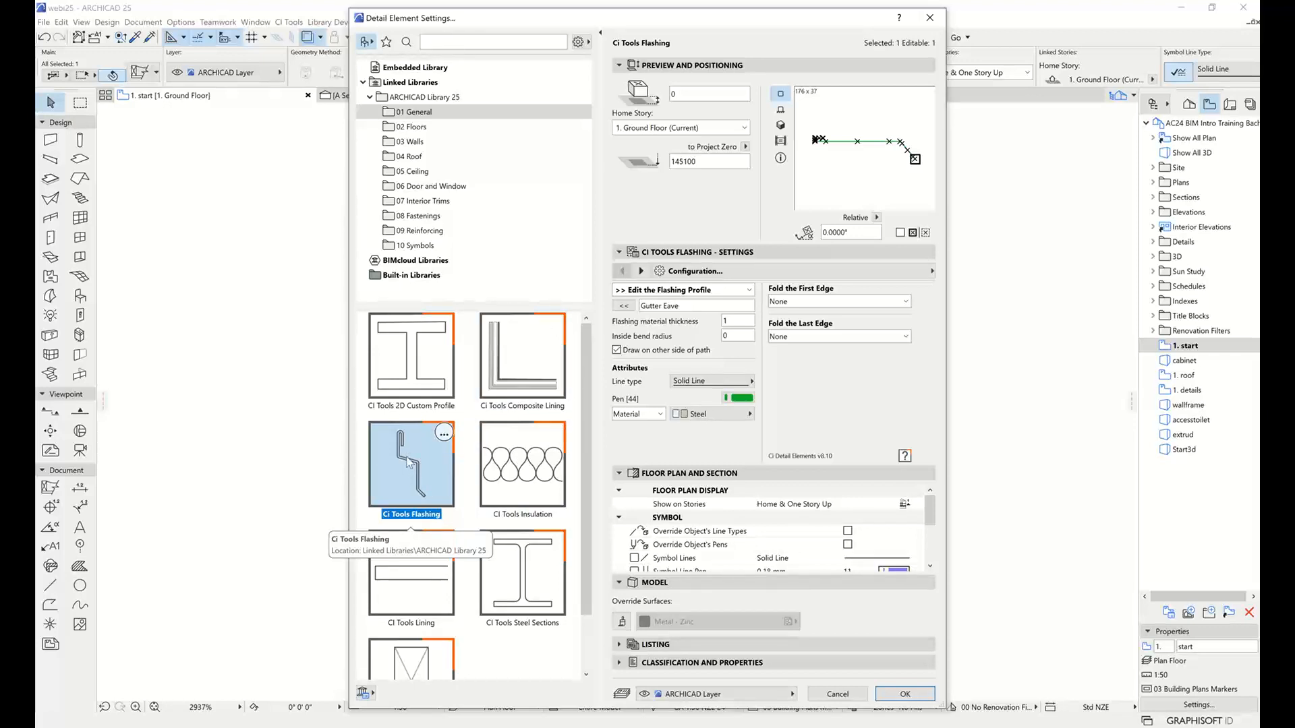
left_click(838, 694)
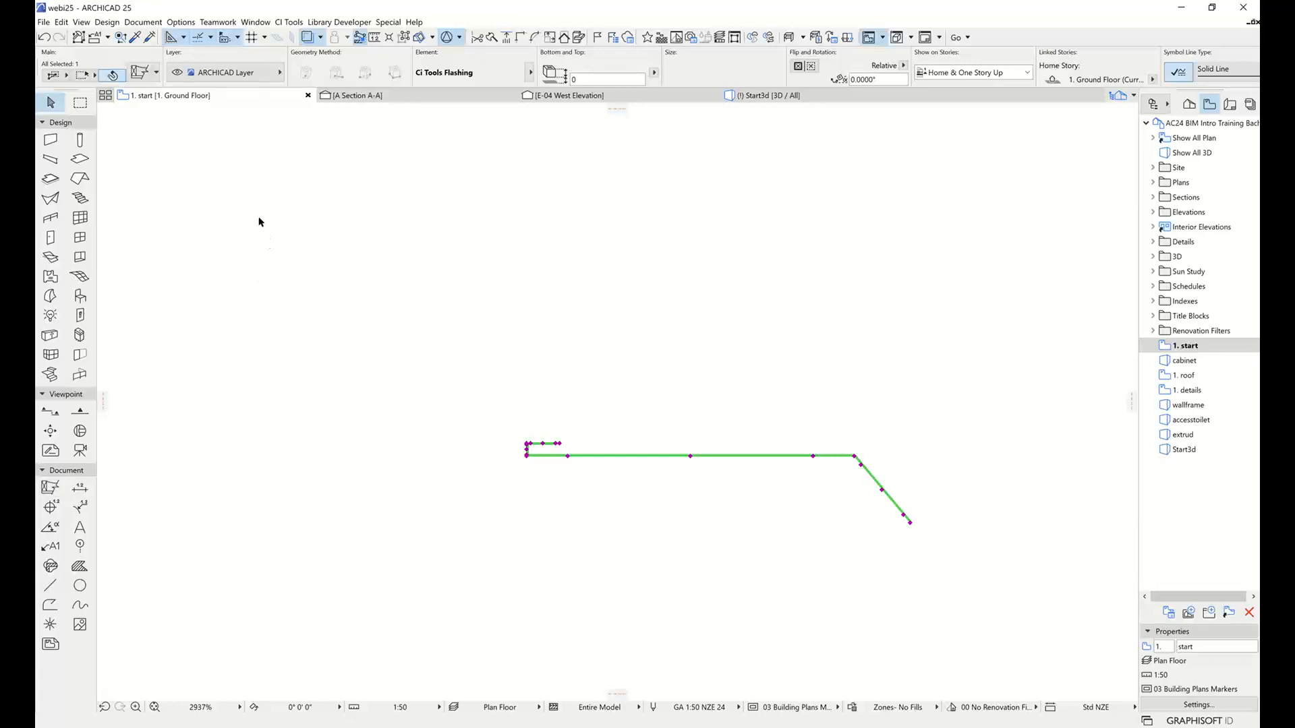
Open the work environment's toolbox customization and list the tools in the Document group
left_click(289, 22)
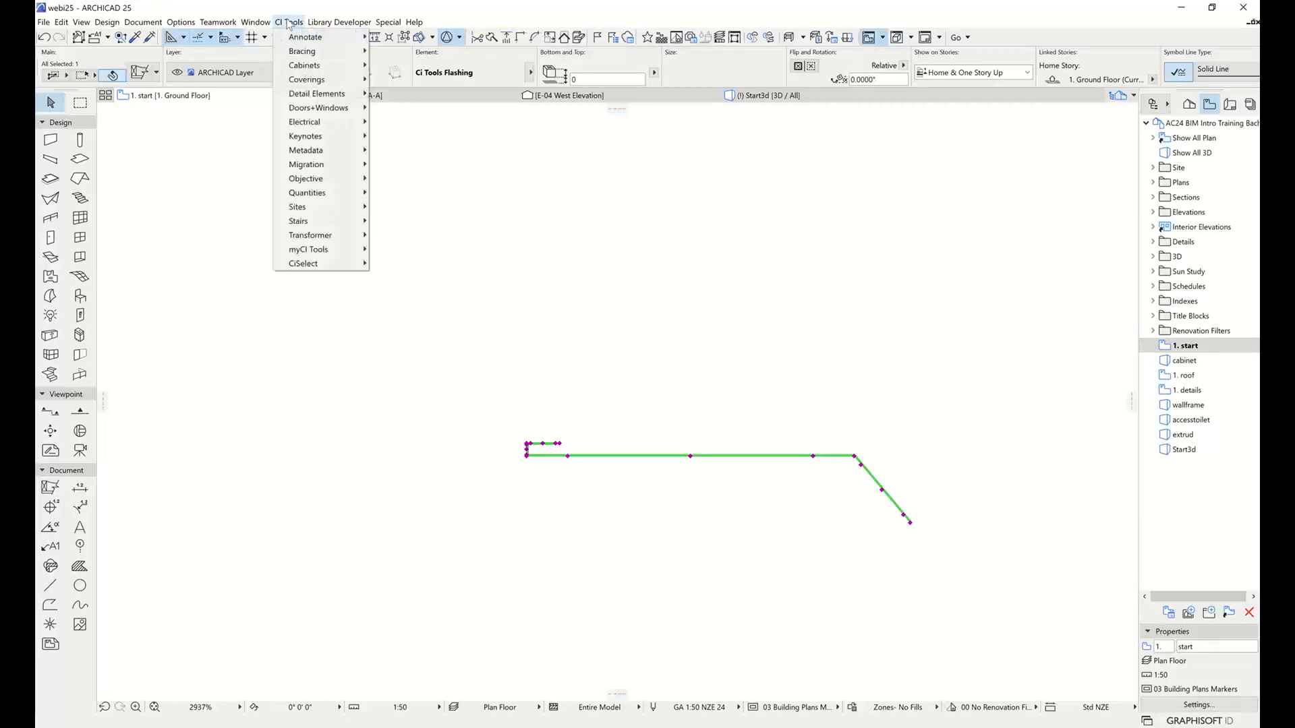
mouse_move(181, 22)
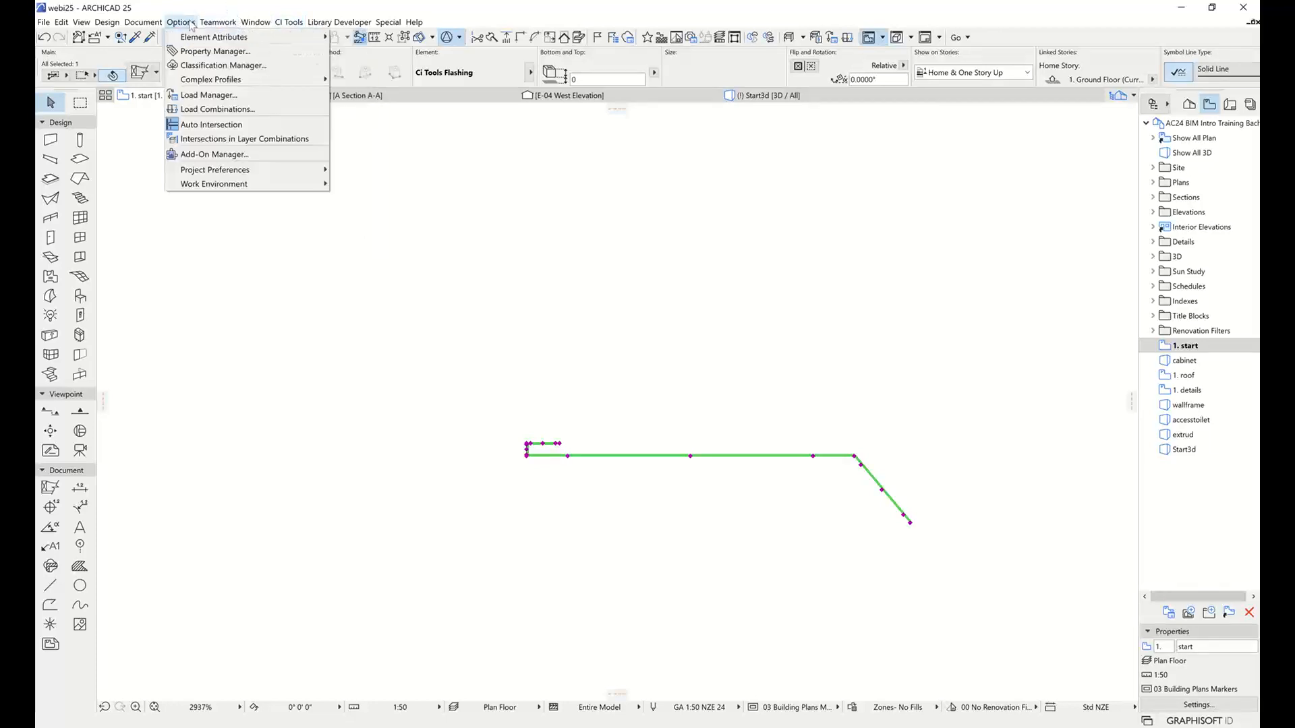
mouse_move(214, 183)
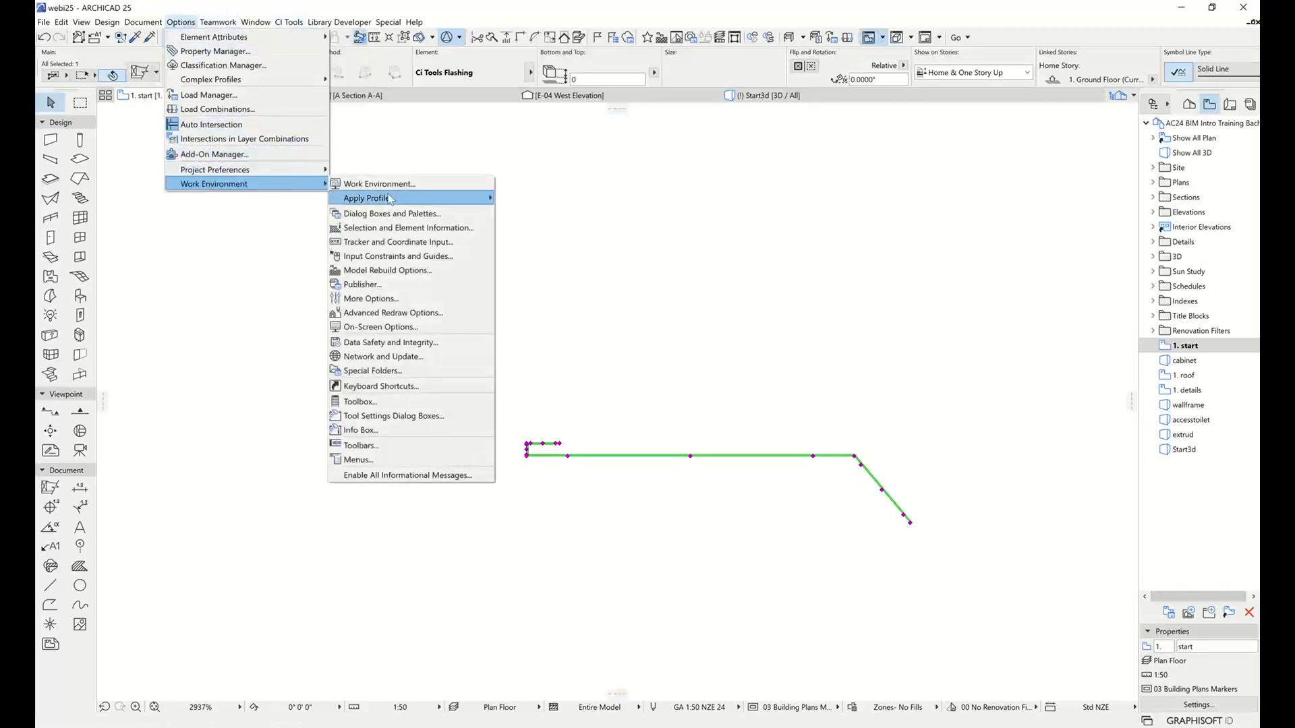
mouse_move(377, 198)
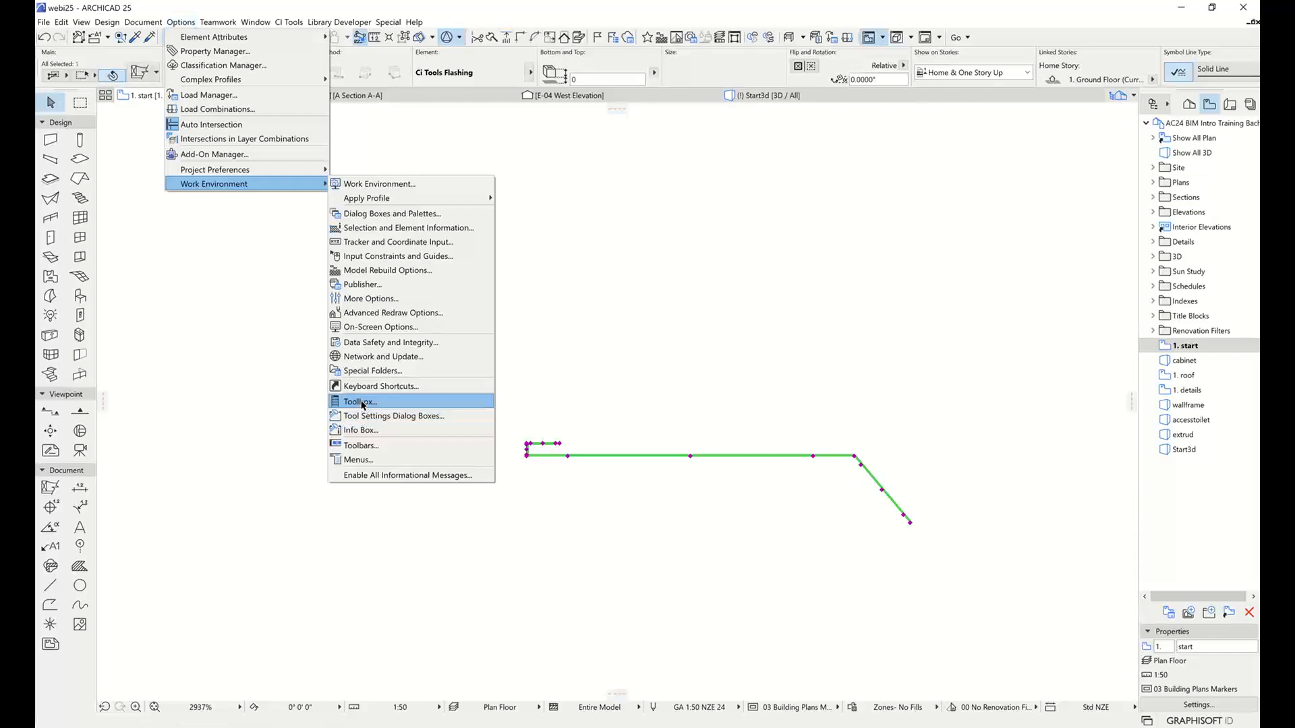
left_click(361, 401)
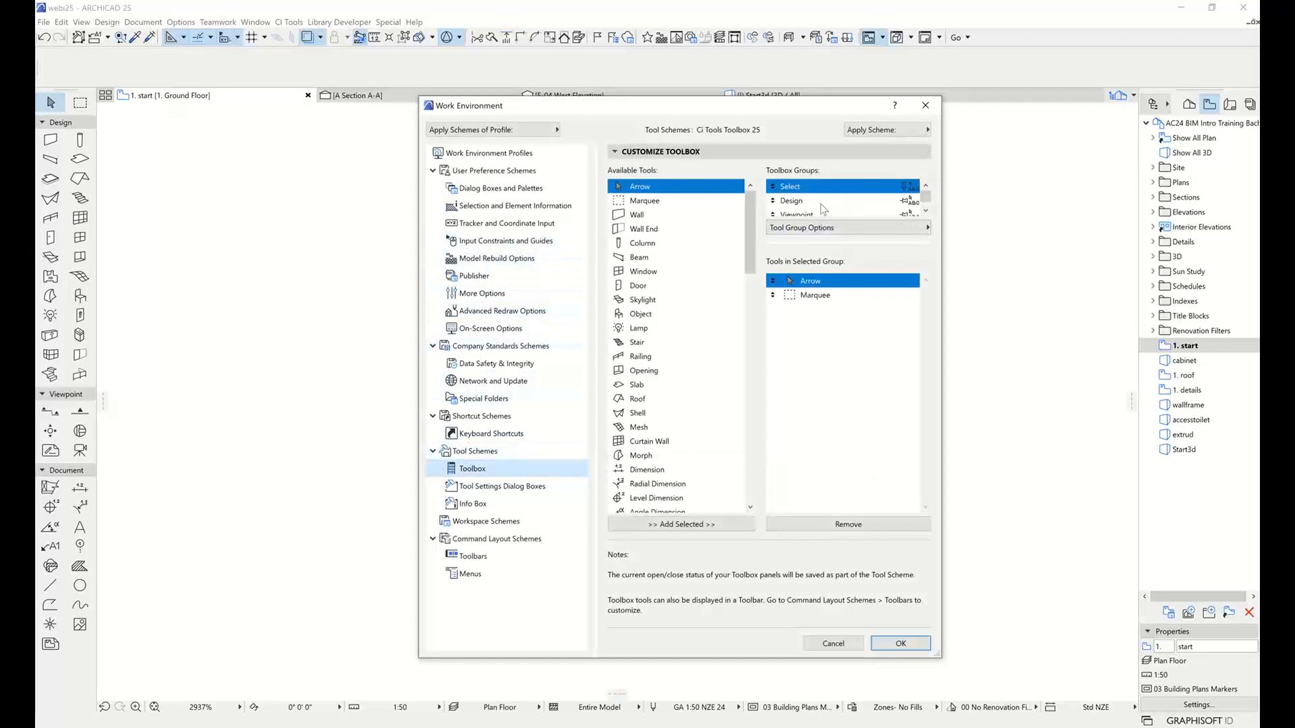
scroll(789, 199, "down", 1)
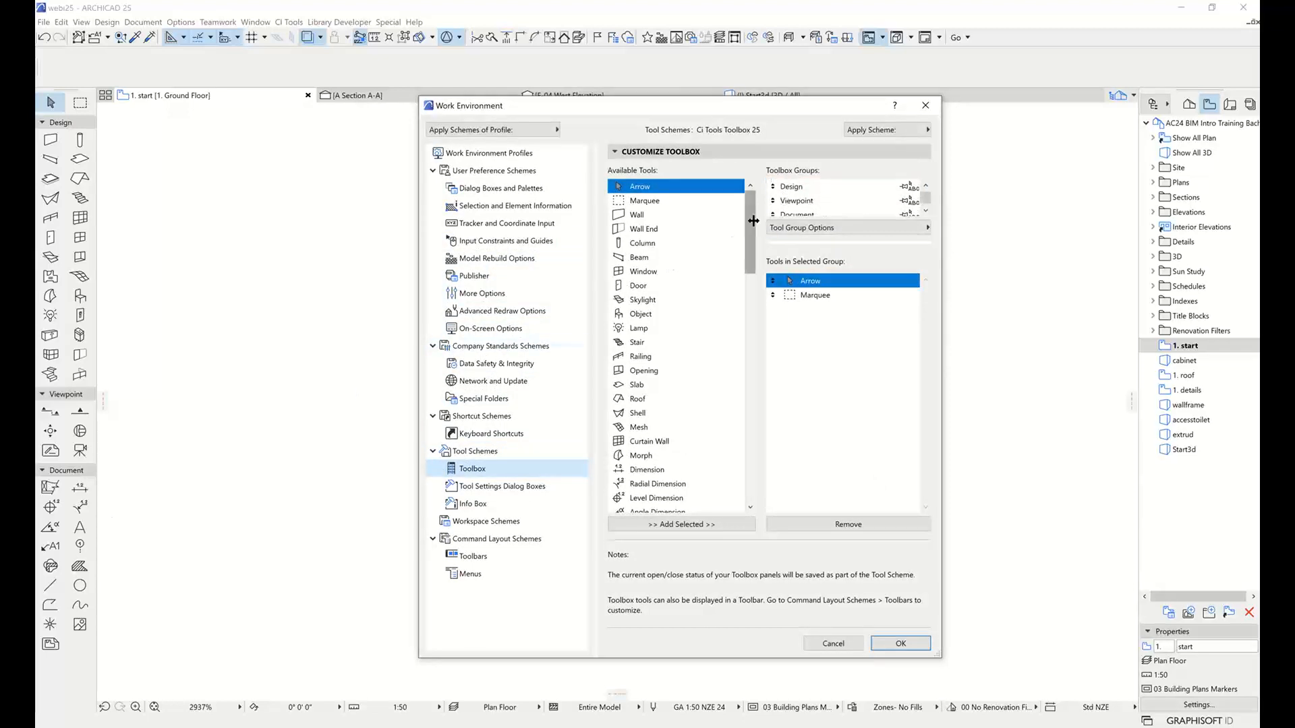
left_click(804, 213)
Locate the Detail Element tool among the available tools and in the Document group, and close the customization without applying changes
left_click_drag(749, 202, 752, 445)
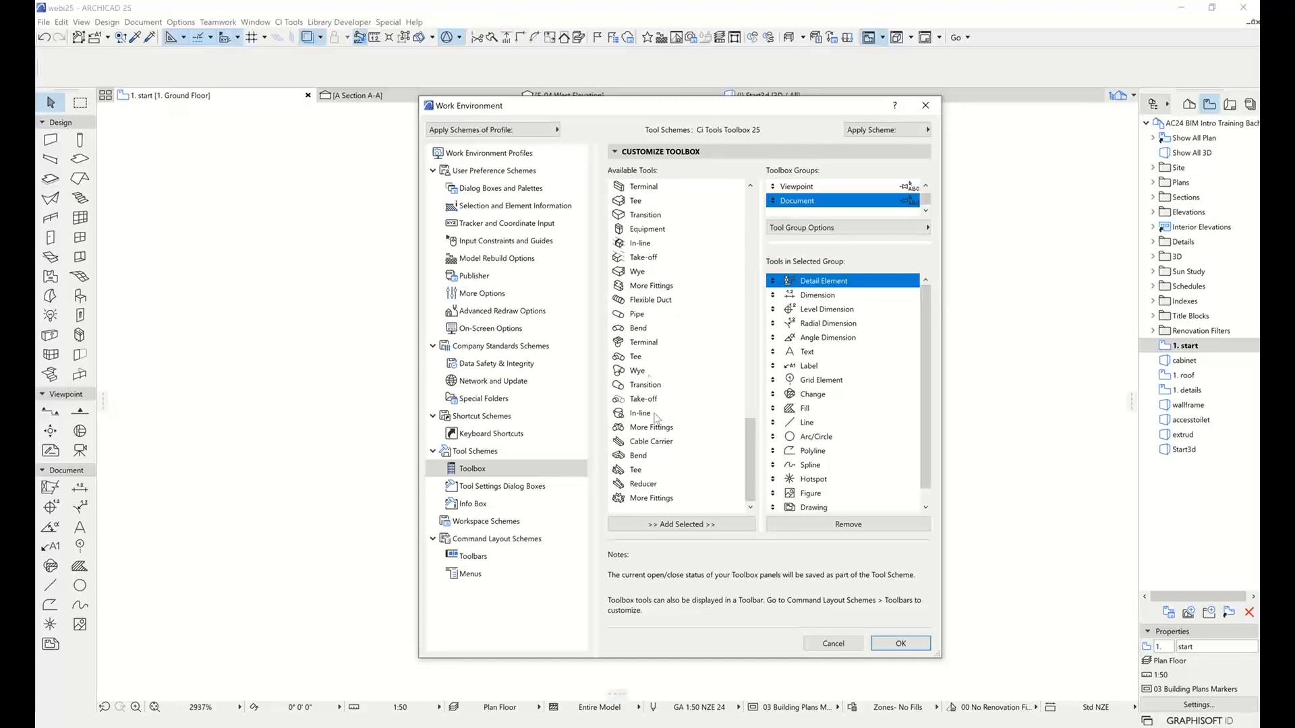
scroll(751, 421, "up", 5)
scroll(751, 421, "up", 3)
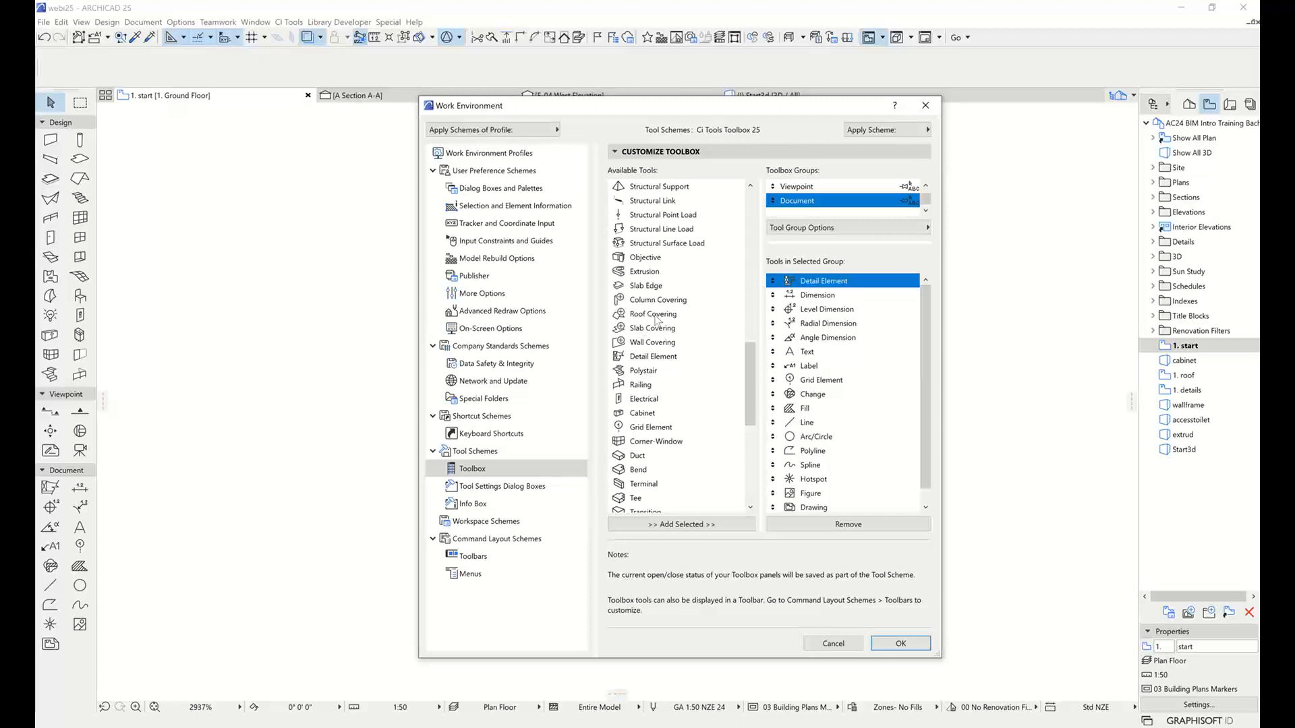
left_click(642, 361)
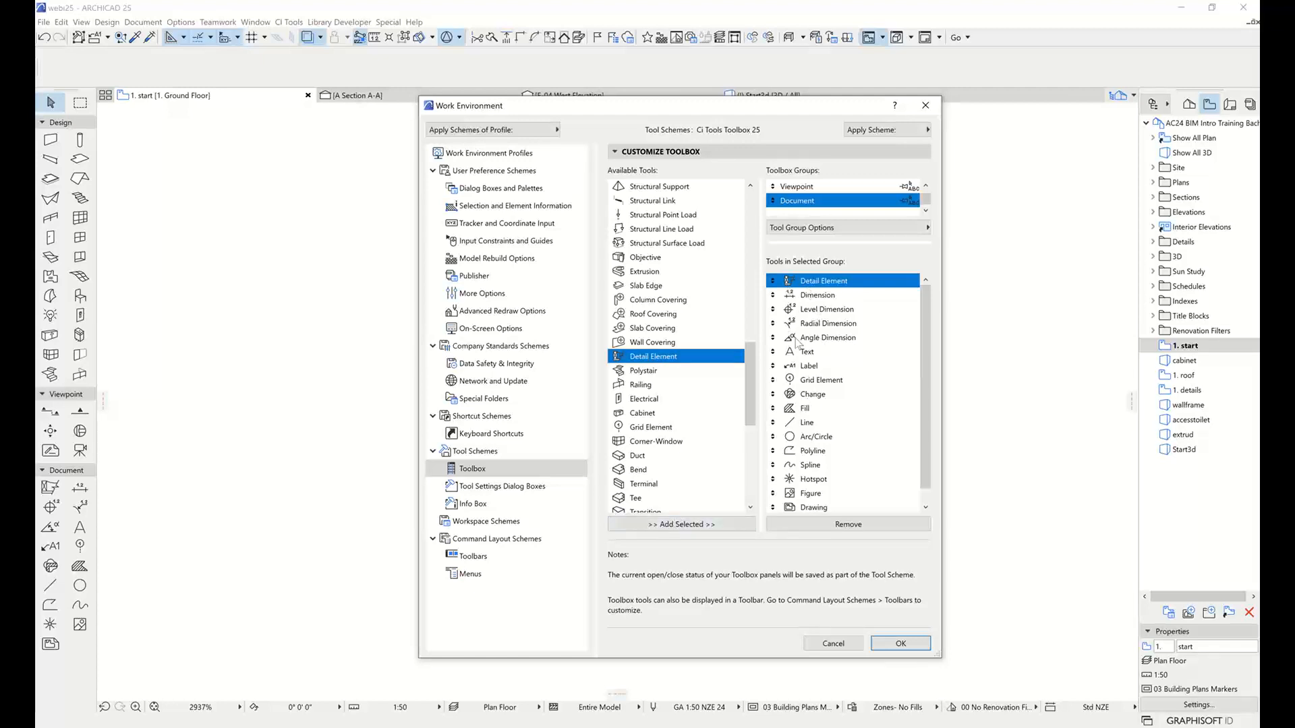
mouse_move(774, 284)
left_mouse_down()
mouse_move(773, 364)
mouse_move(774, 283)
left_mouse_up()
left_click(835, 645)
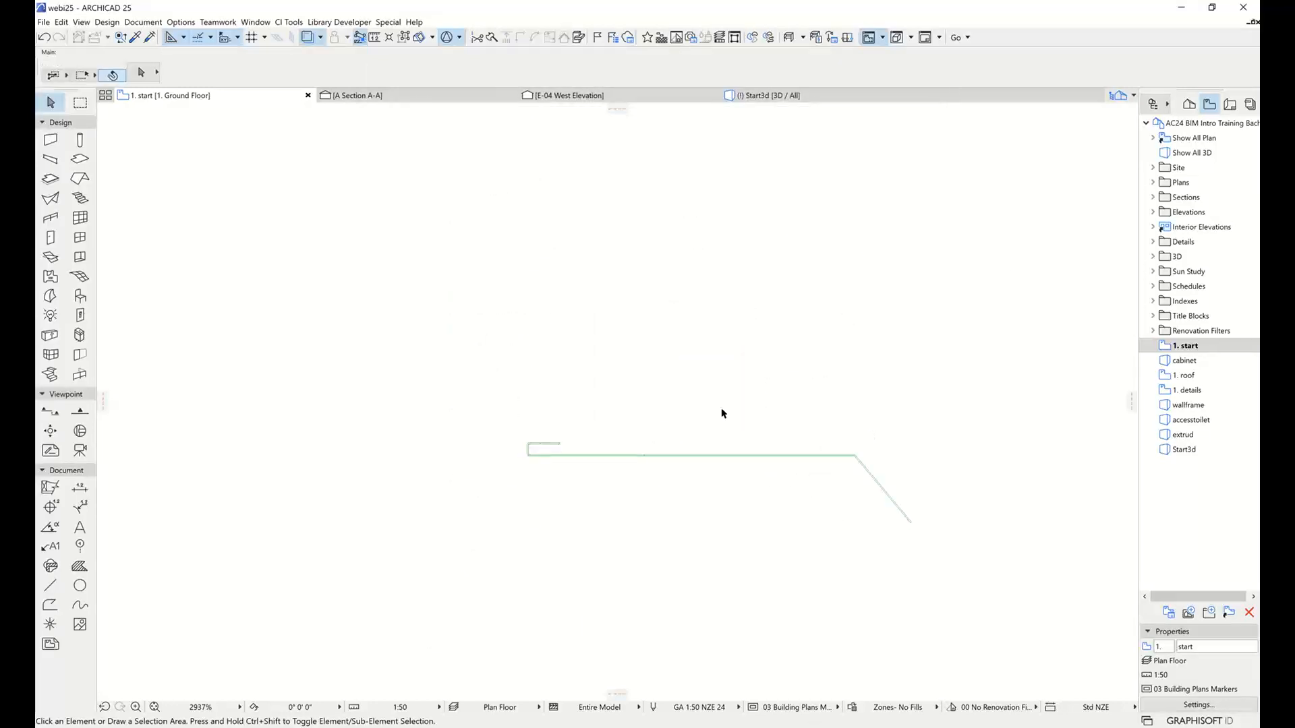
scroll(801, 418, "down", 3)
left_click(1243, 49)
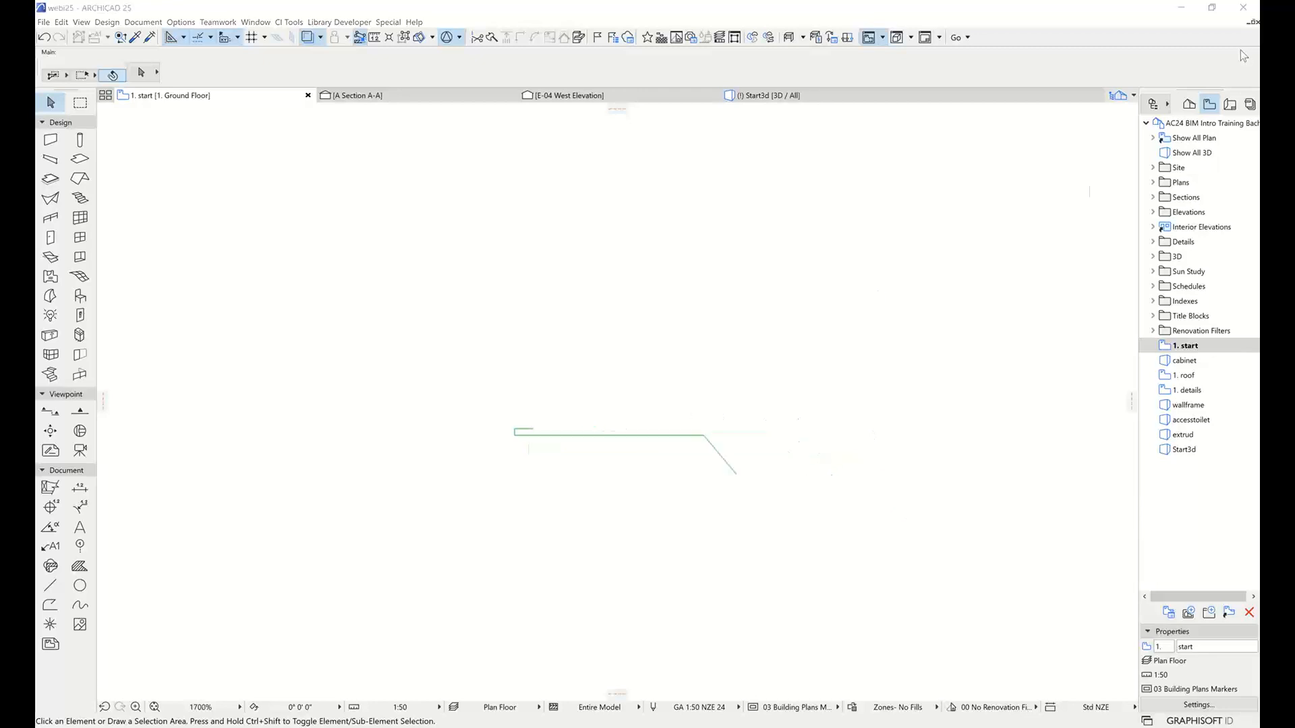